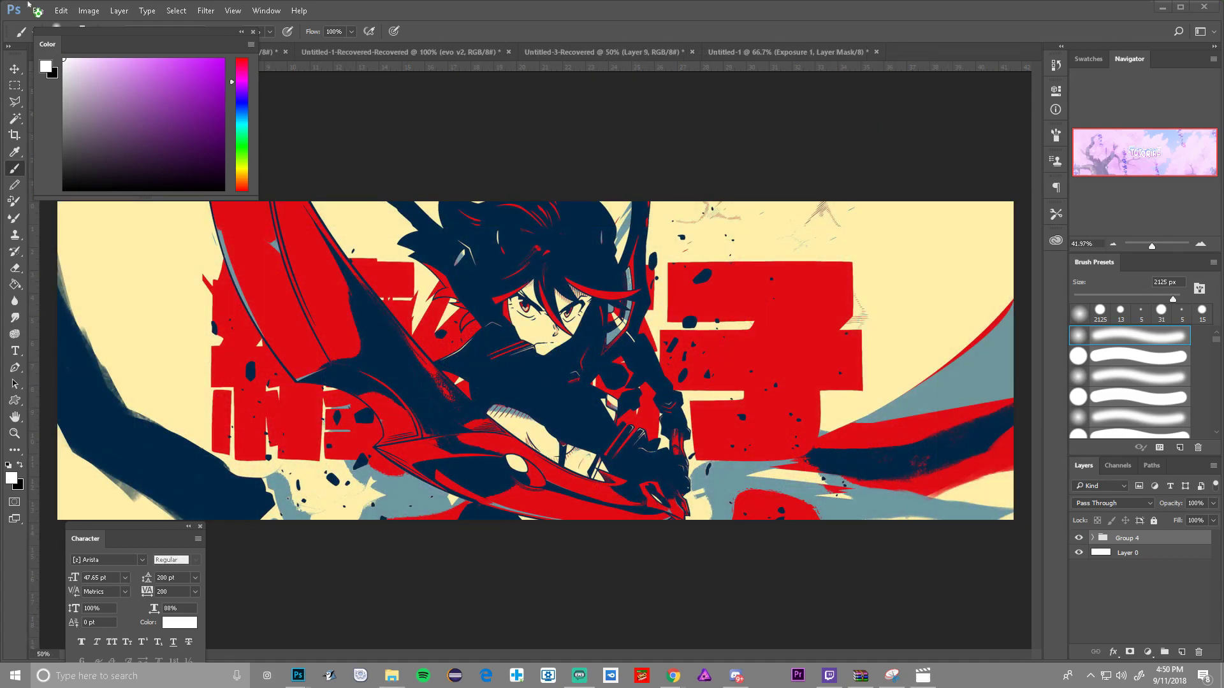
Step: Create a new document 3000 pixels wide and 1000 pixels high with a white background
left_click(38, 10)
mouse_move(167, 196)
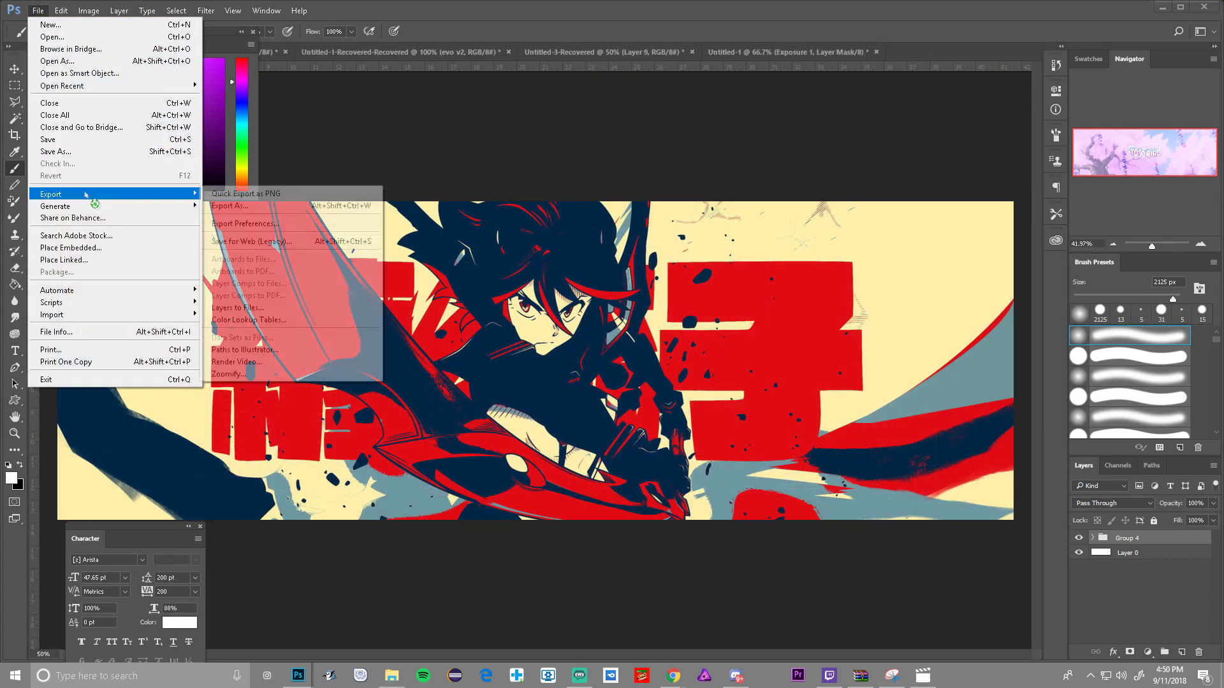
left_click(51, 24)
left_click(575, 220)
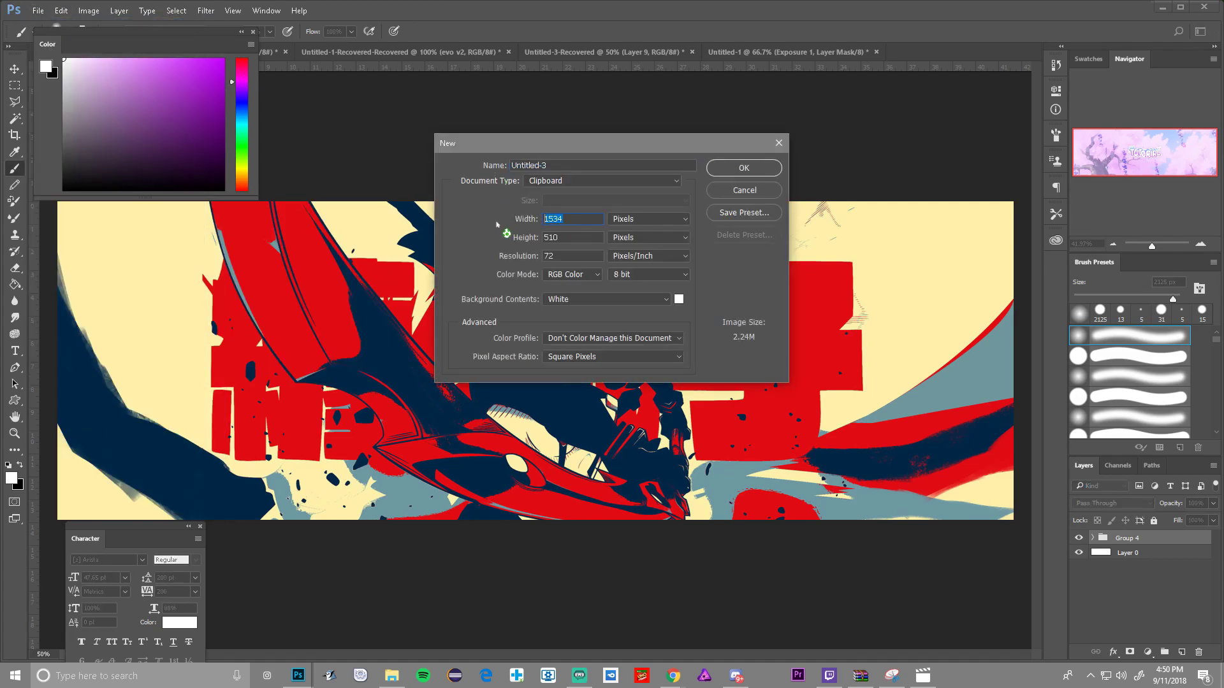
type("3000")
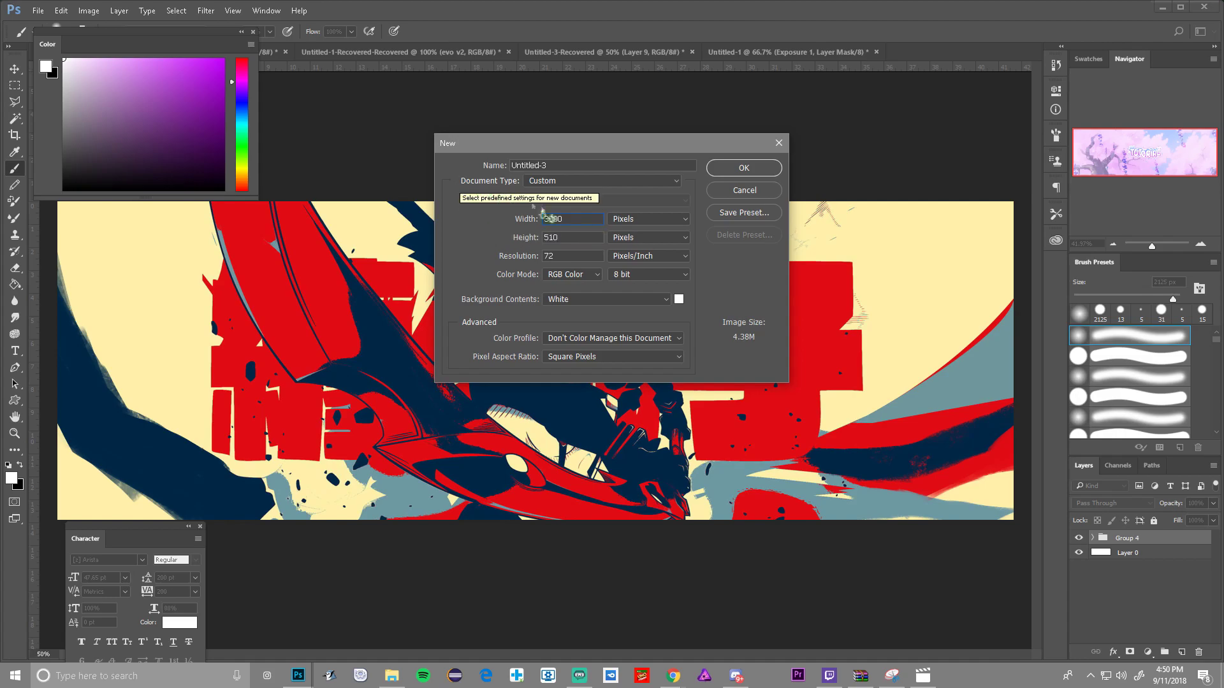
left_click(561, 238)
type("10")
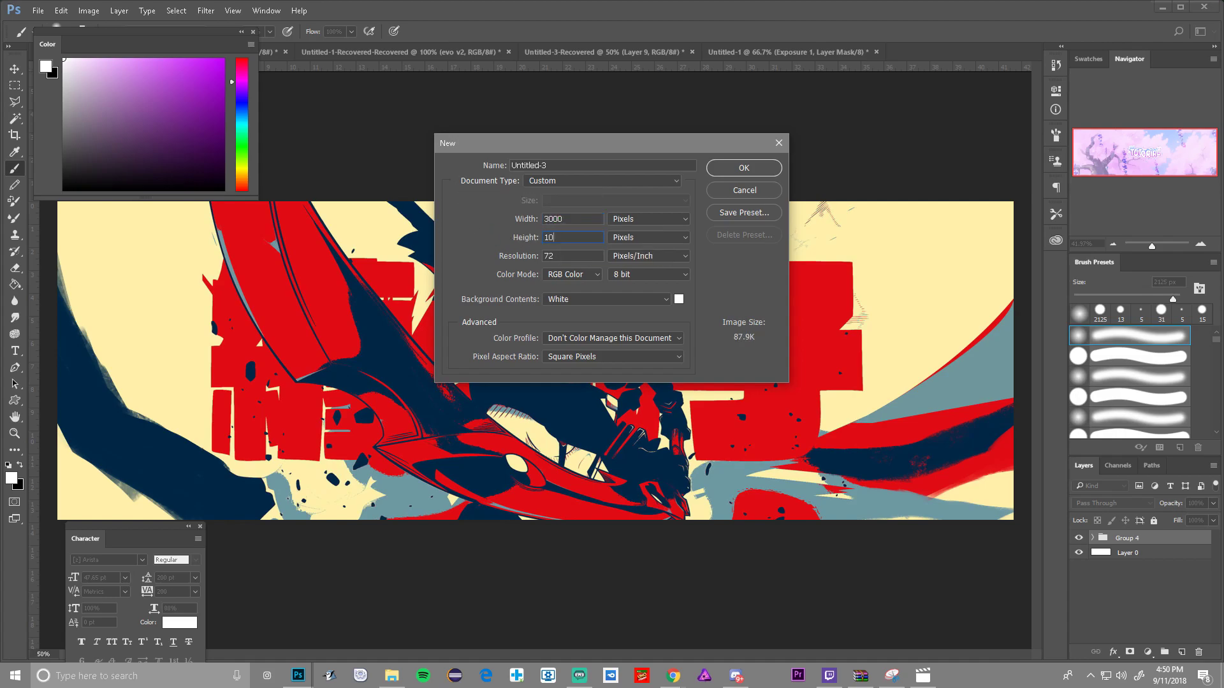
left_click(762, 170)
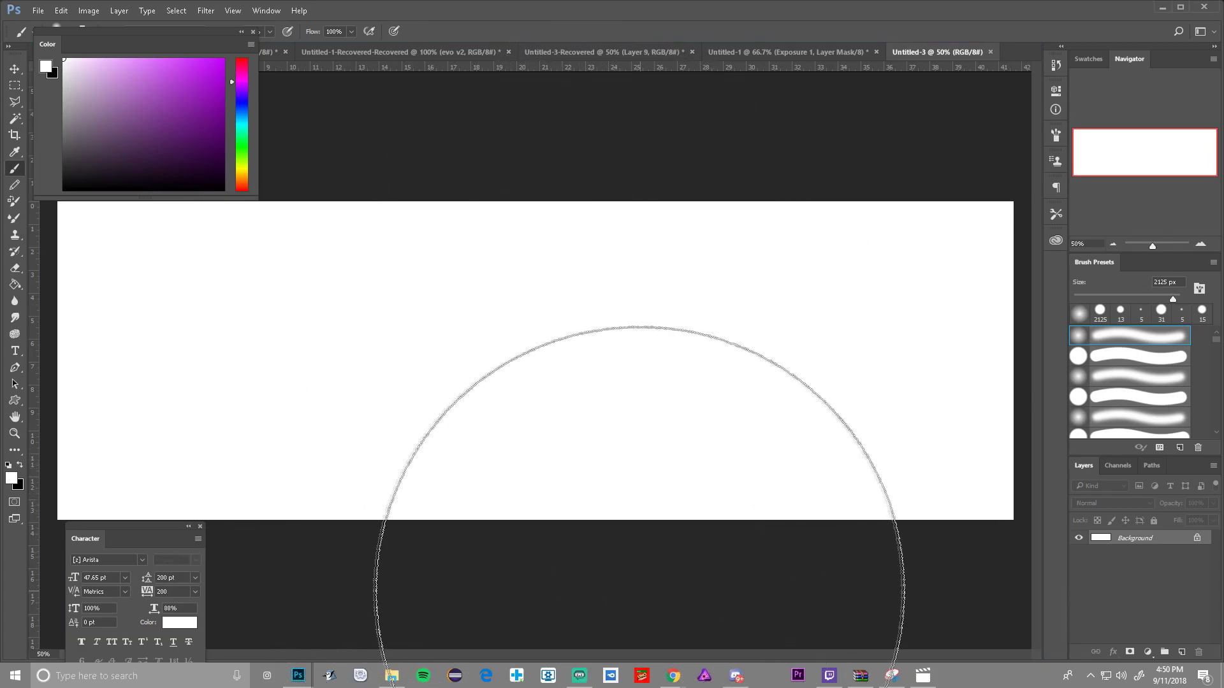
Step: Switch to DaFont in Chrome, search for Arista 2.0 and download the font
mouse_move(682, 684)
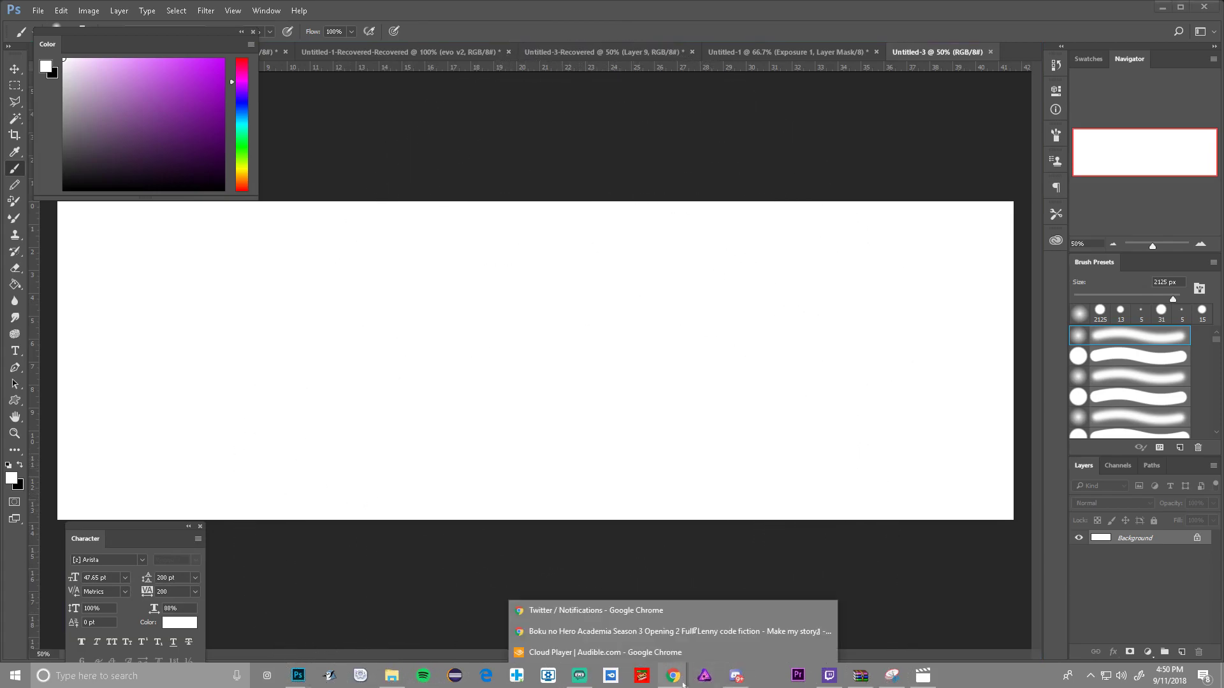
left_click(593, 610)
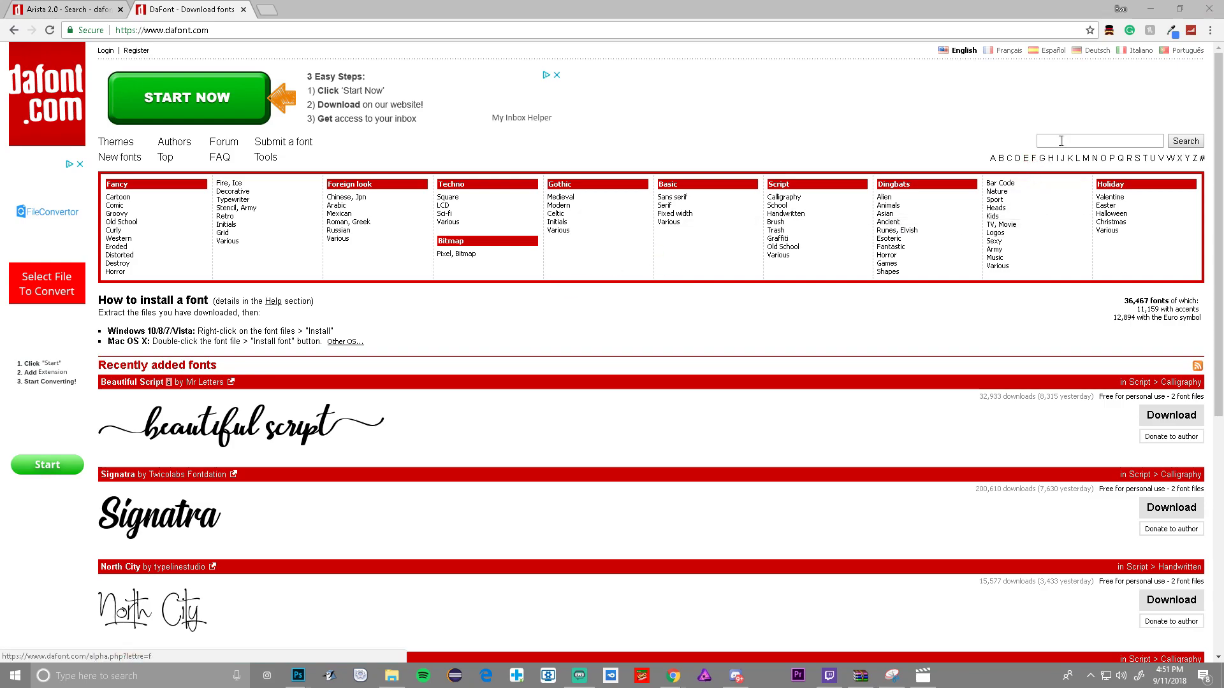
left_click(1037, 144)
type("Arista 2.0")
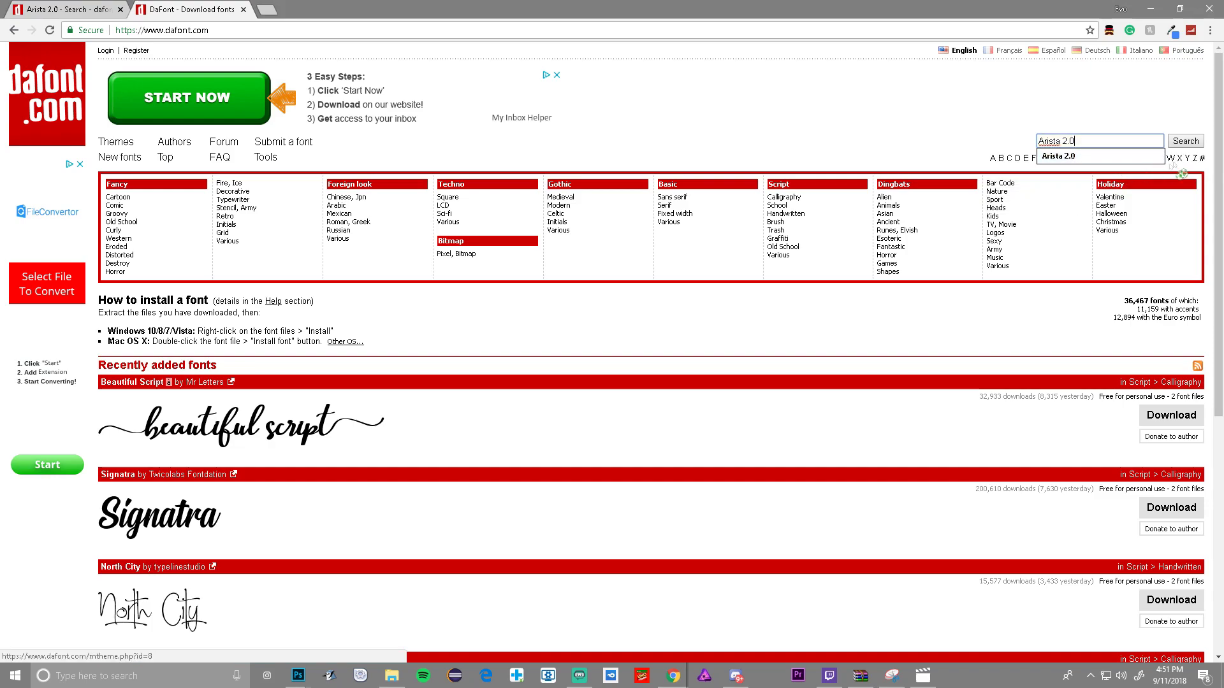
left_click(1186, 141)
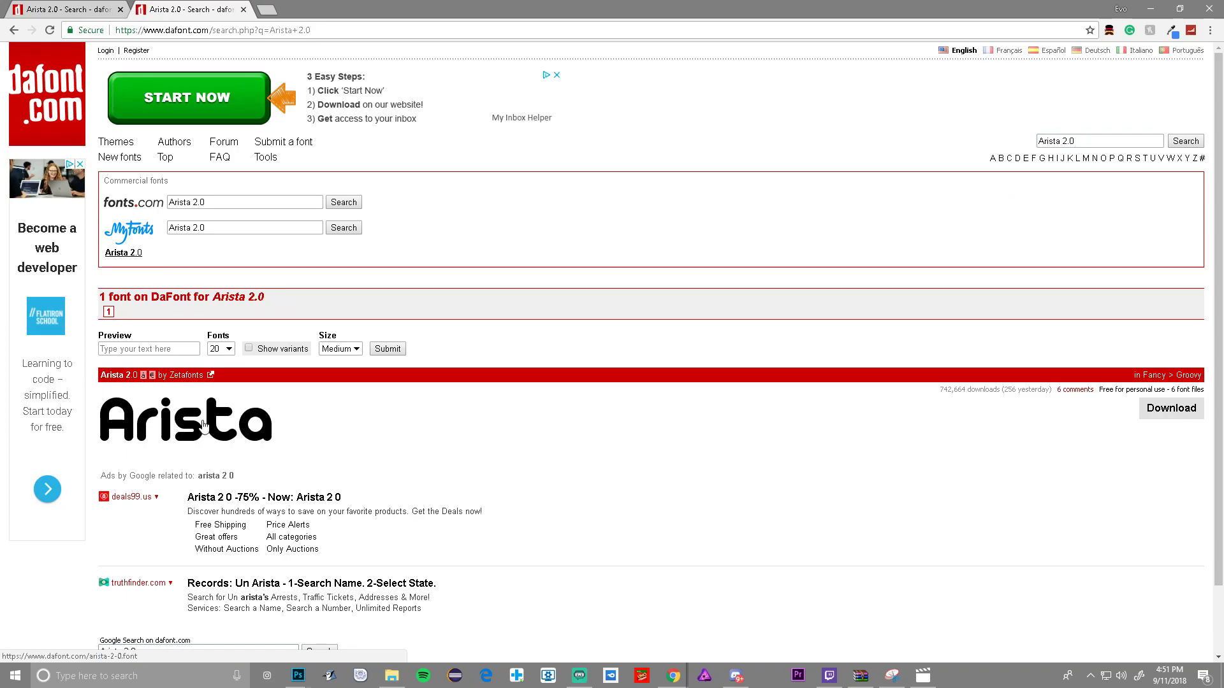
left_click(1173, 408)
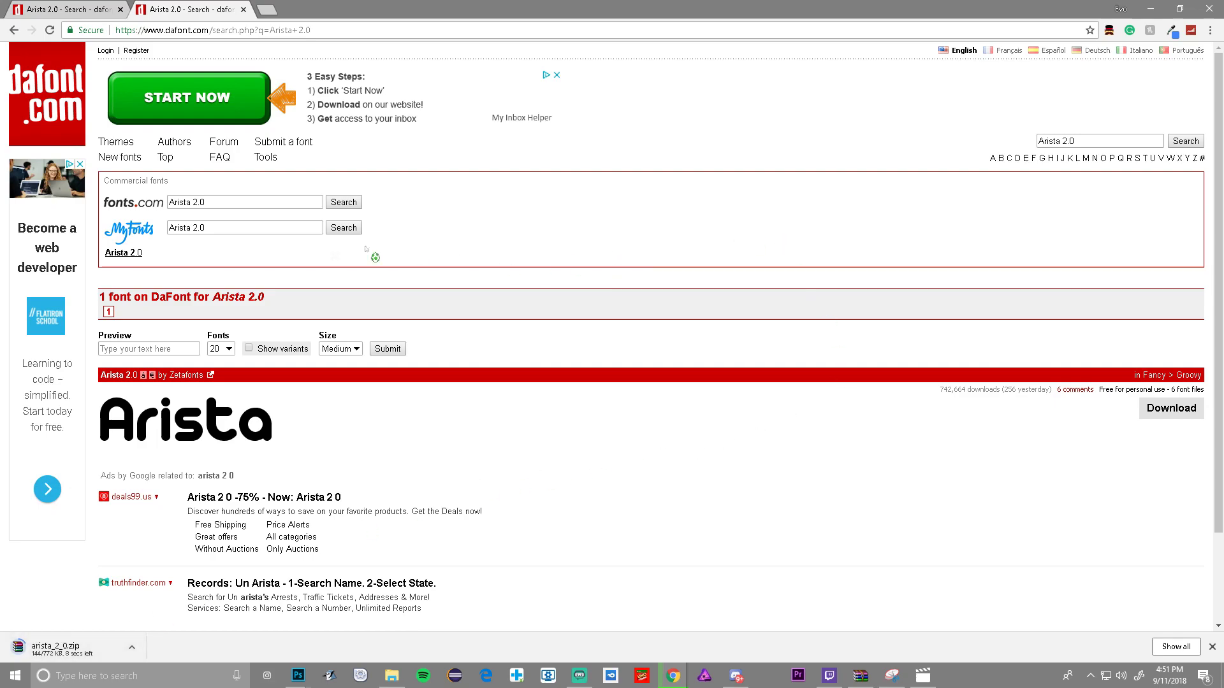
Step: Browse DaFont's new fonts list and the Arabic, Fire, Ice and Trash font categories
left_click(120, 157)
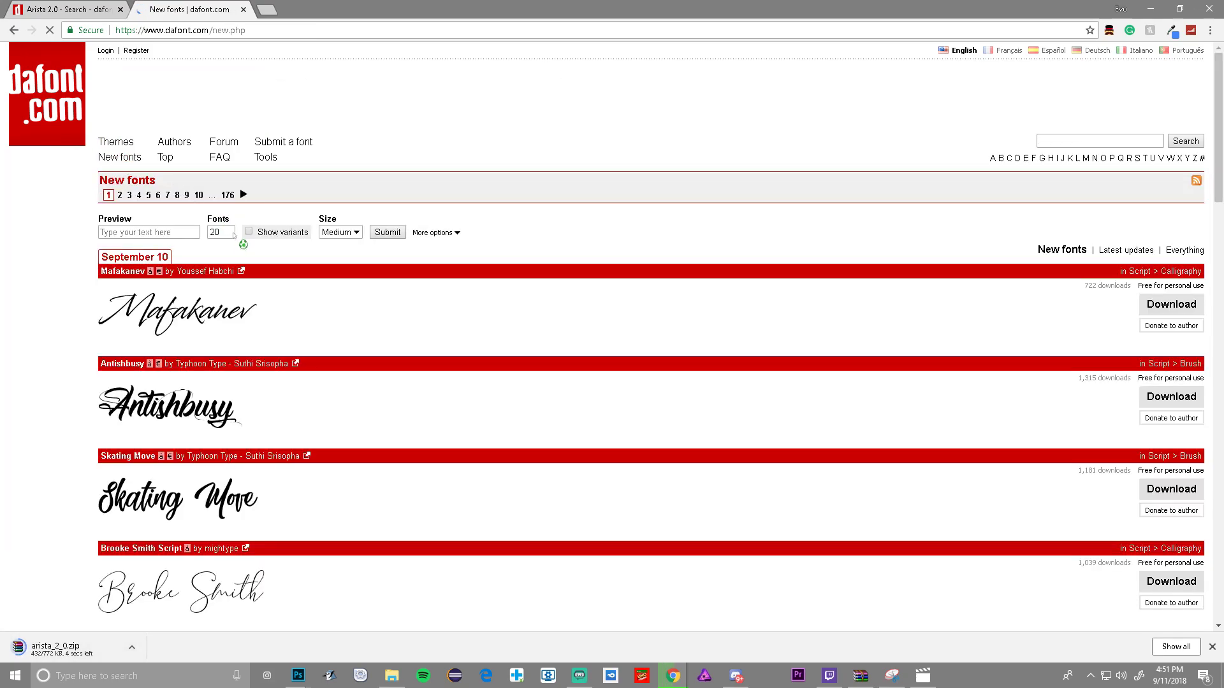
scroll(295, 429, "down", 20)
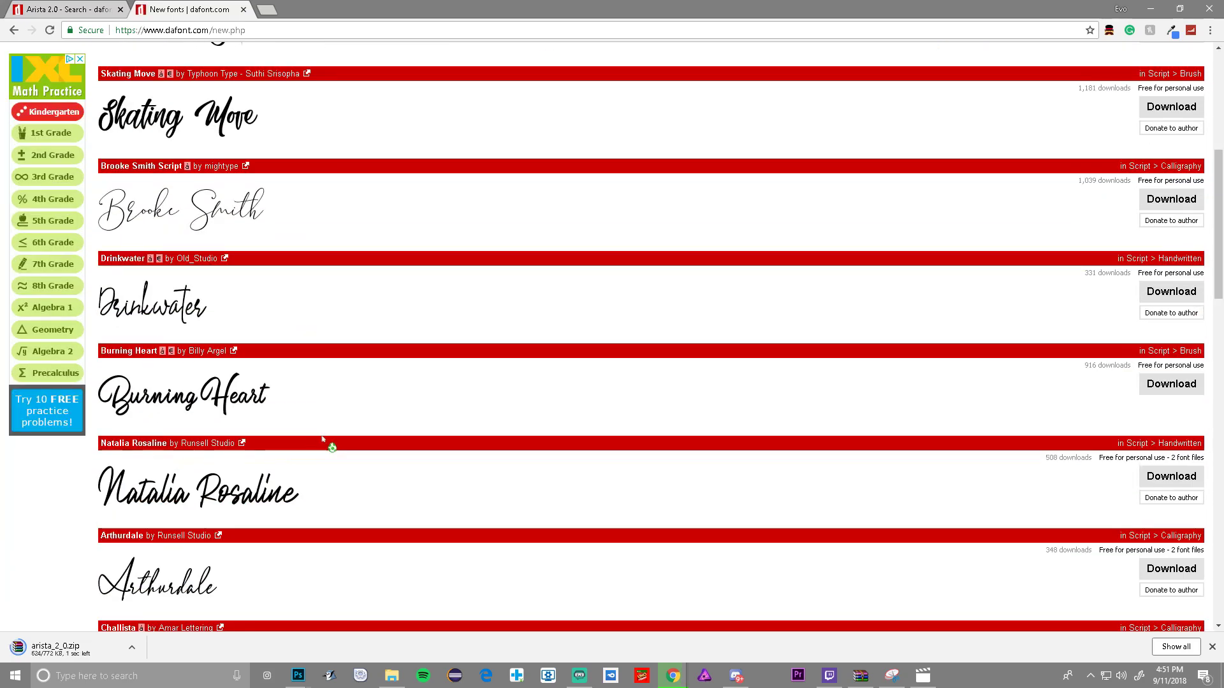
scroll(286, 435, "up", 20)
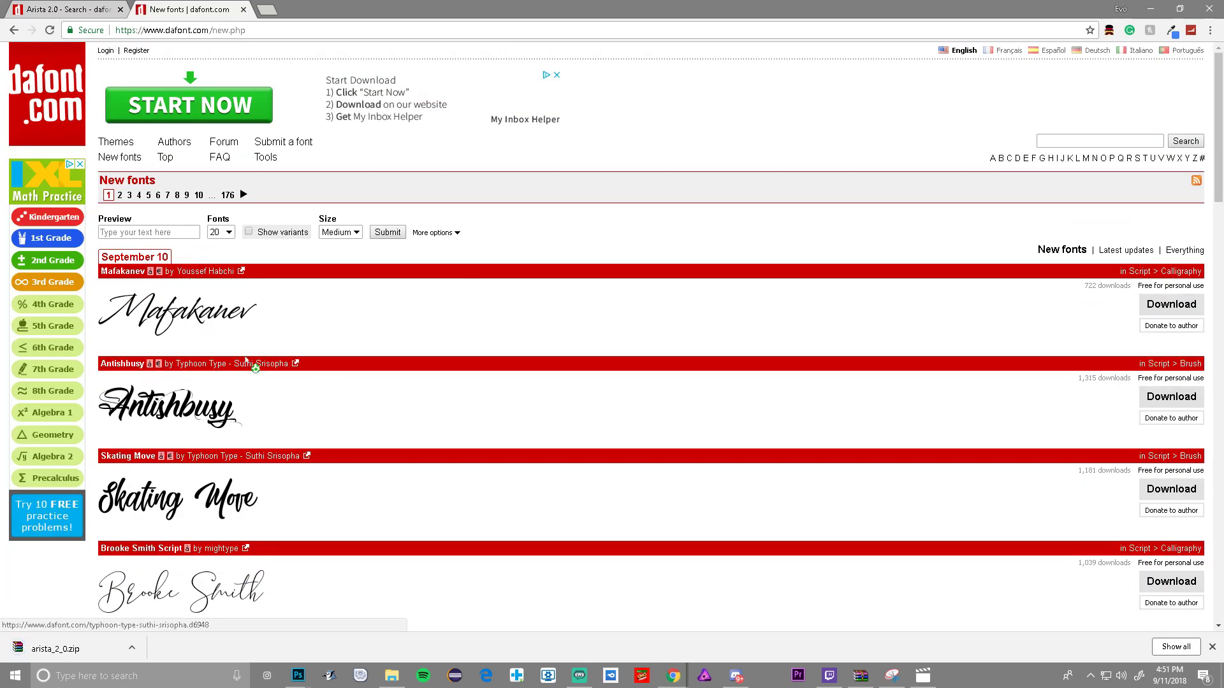
scroll(280, 389, "down", 6)
scroll(281, 389, "up", 6)
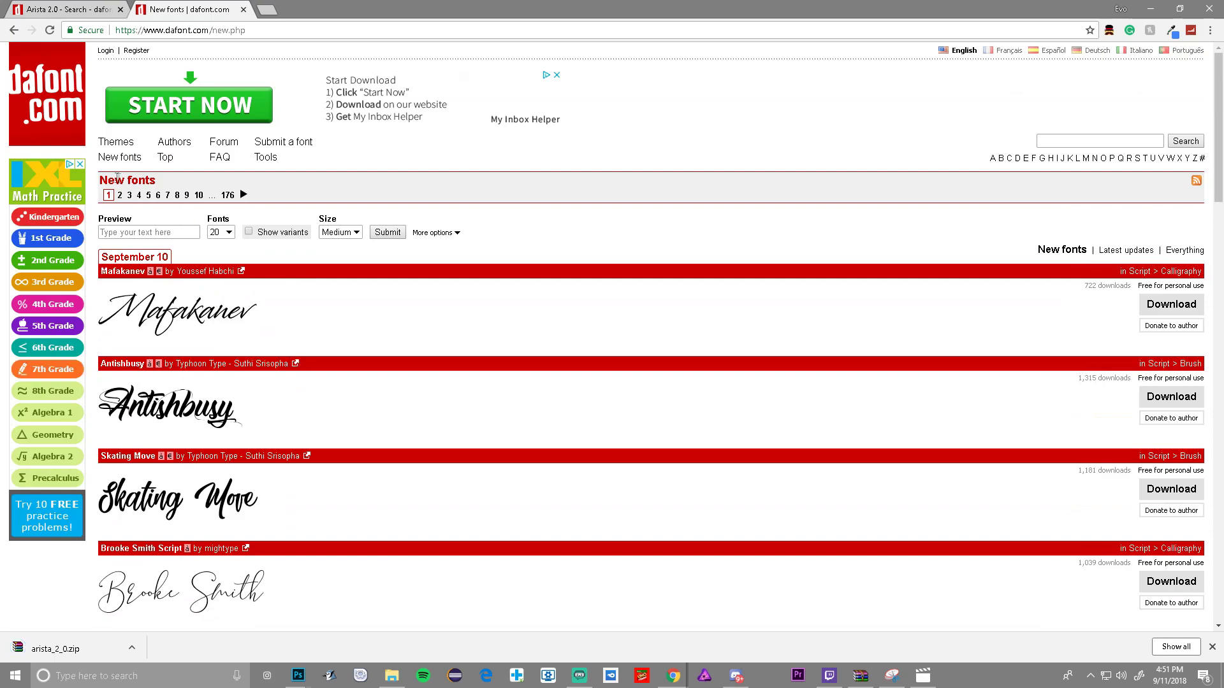
left_click(117, 142)
left_click(250, 232)
left_click(231, 184)
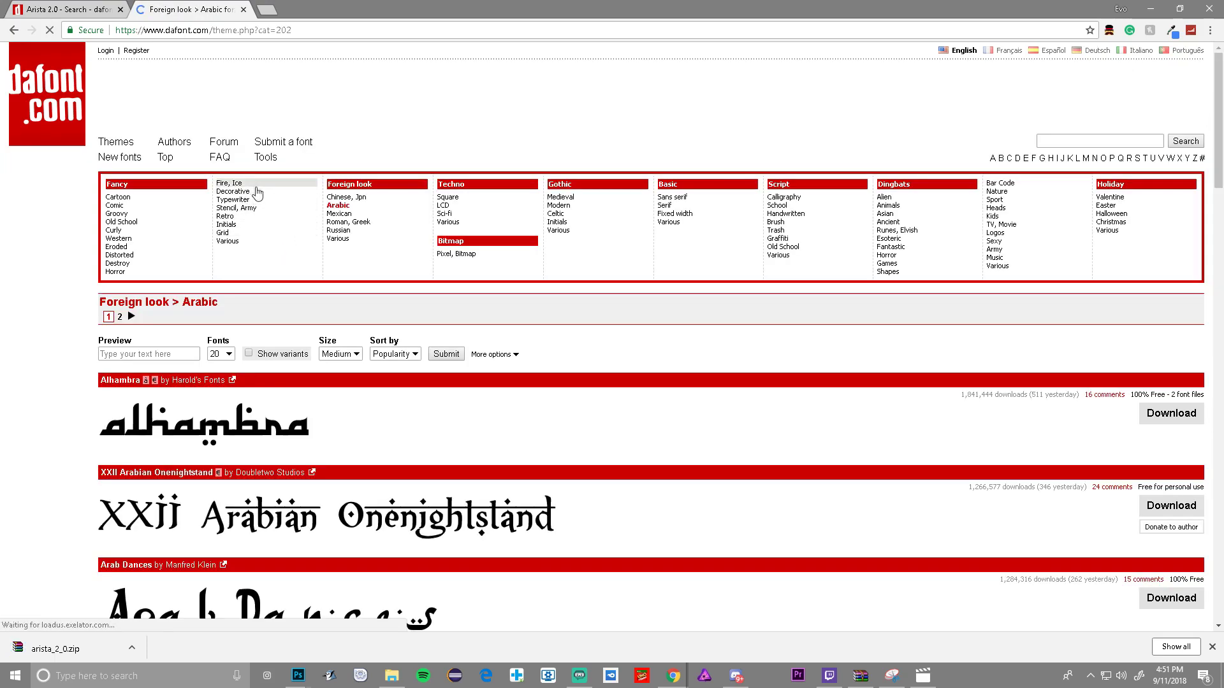
left_click(116, 205)
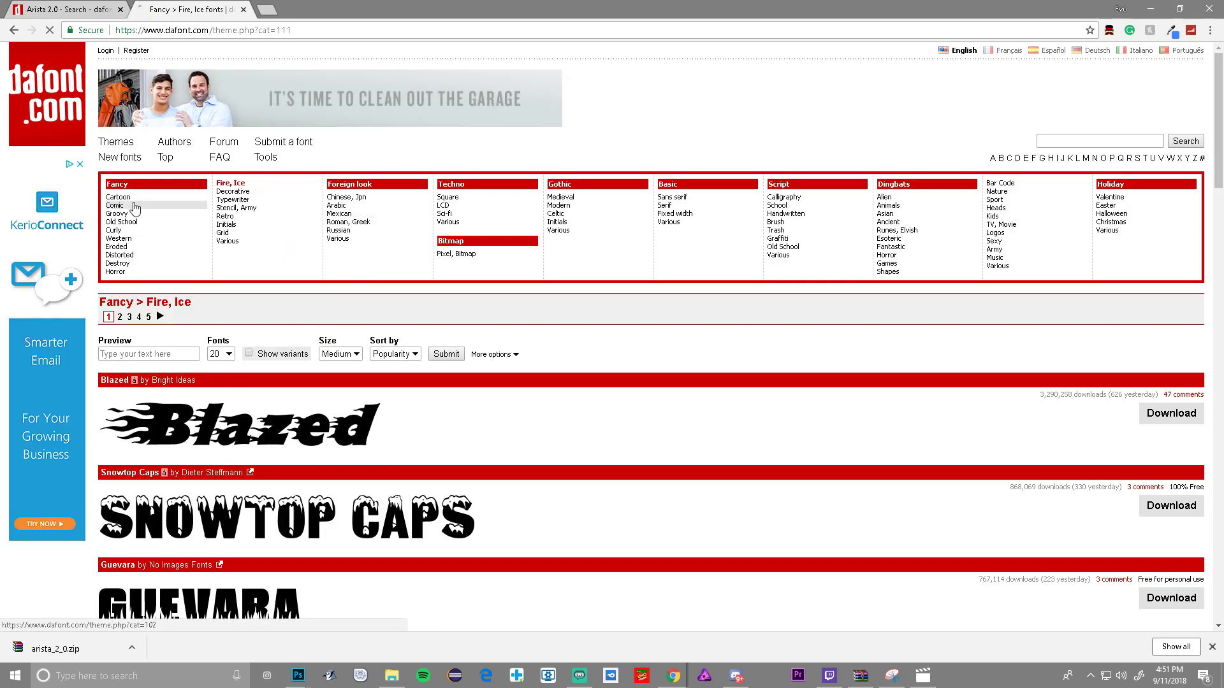
left_click(777, 230)
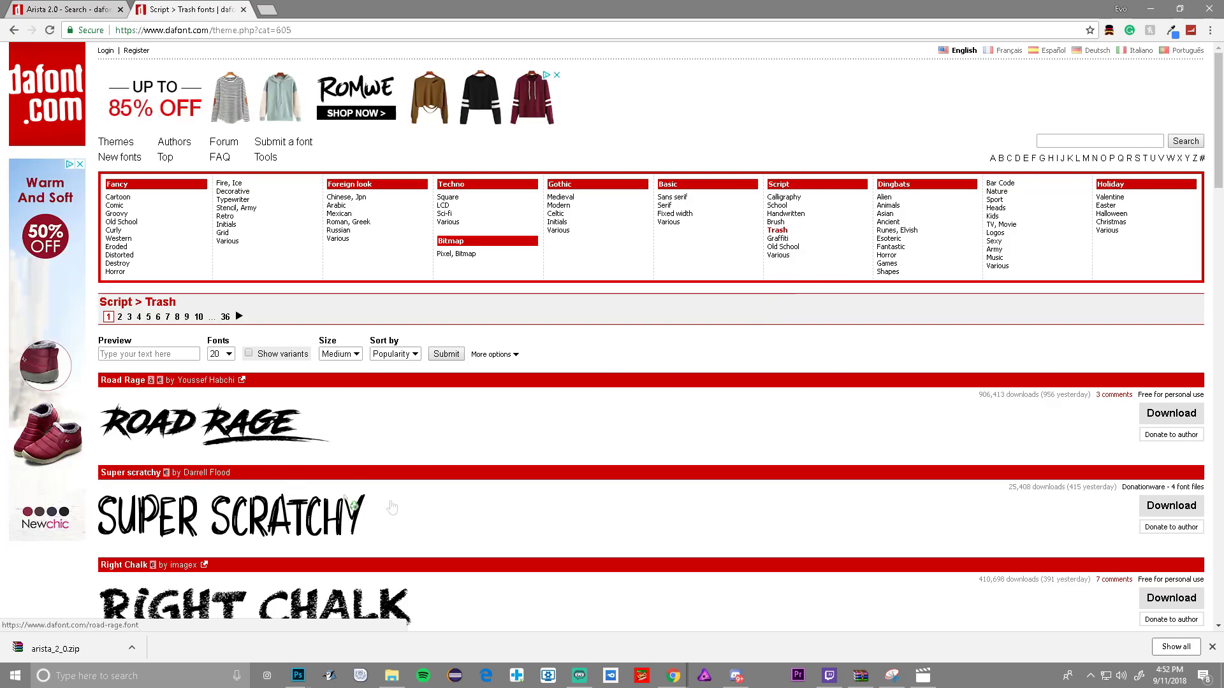
scroll(60, 581, "down", 3)
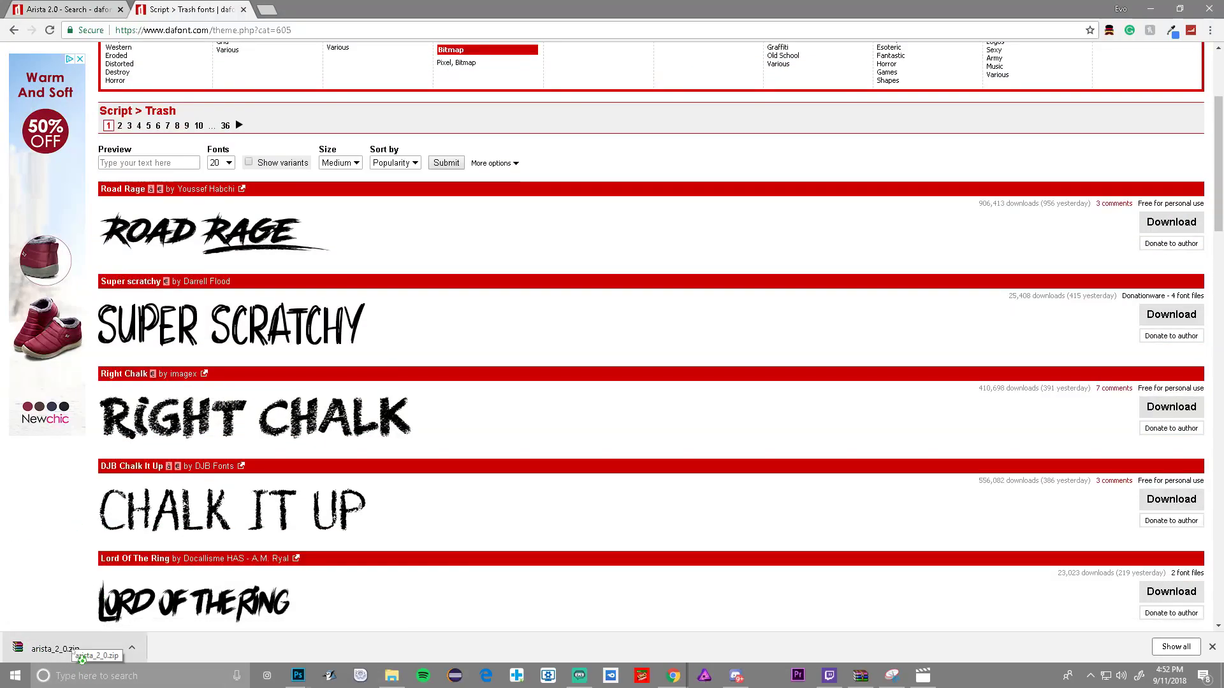
scroll(487, 390, "up", 3)
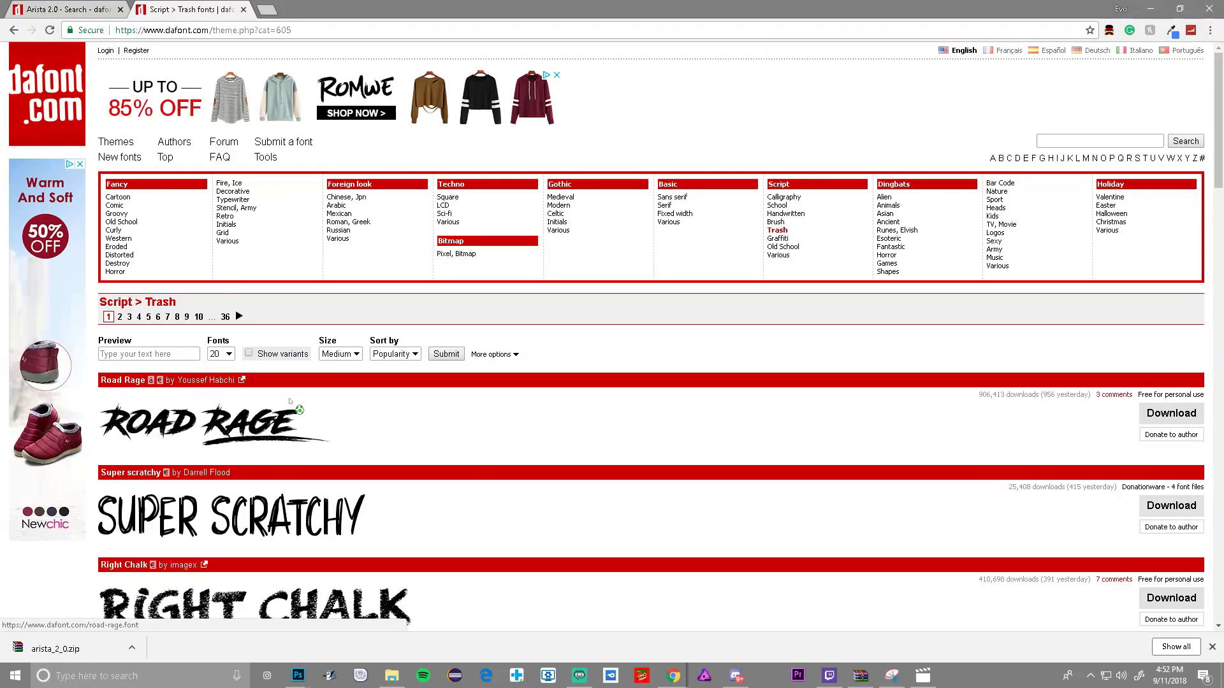
Step: Install the Arista 2.0 Regular font from the downloaded arista_2_0.zip archive and close the font preview and archive
left_click_drag(51, 649, 14, 650)
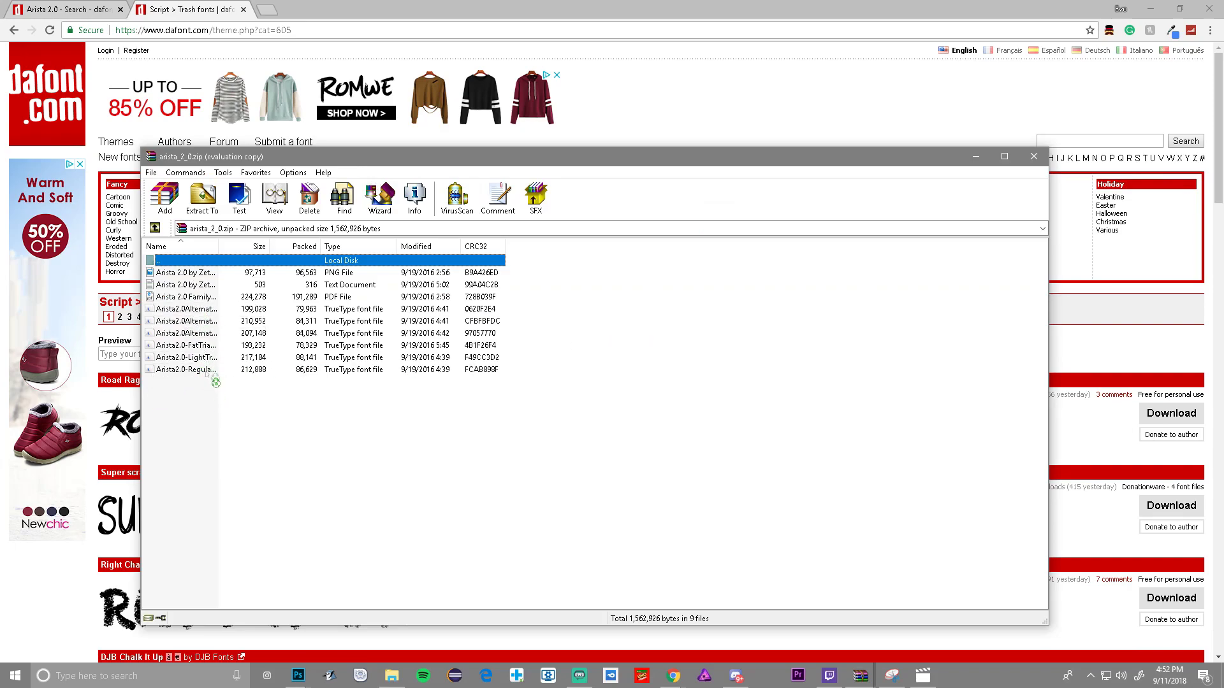
double_click(203, 371)
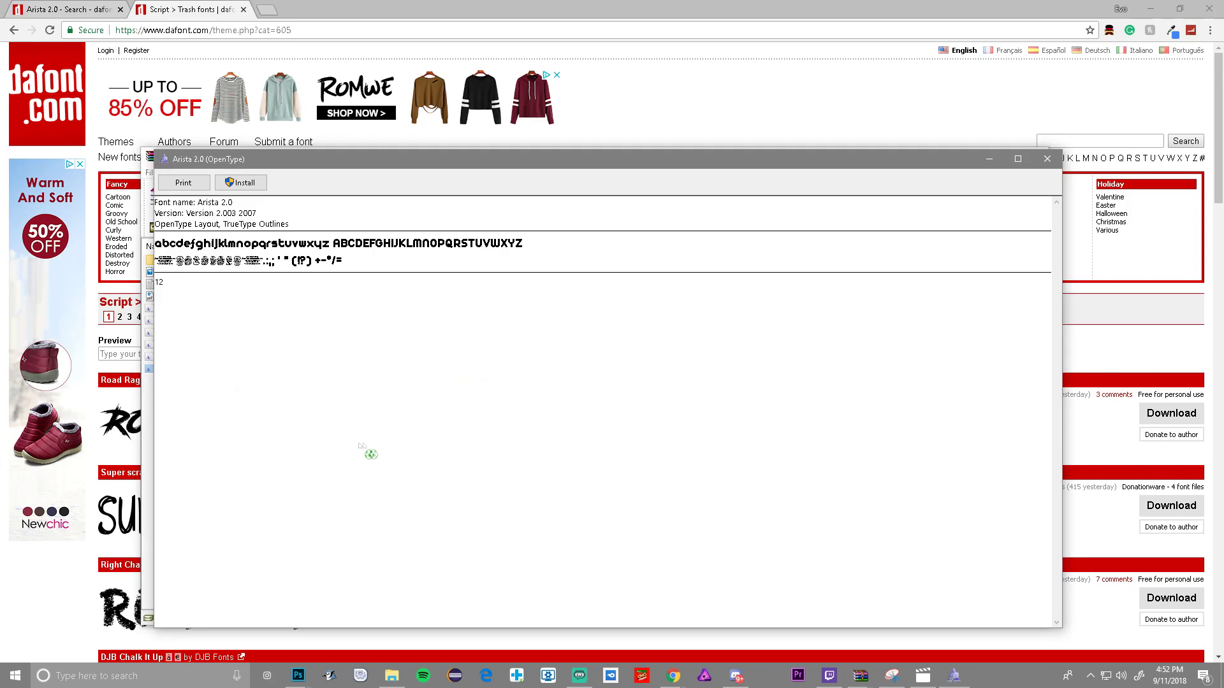
left_click(240, 187)
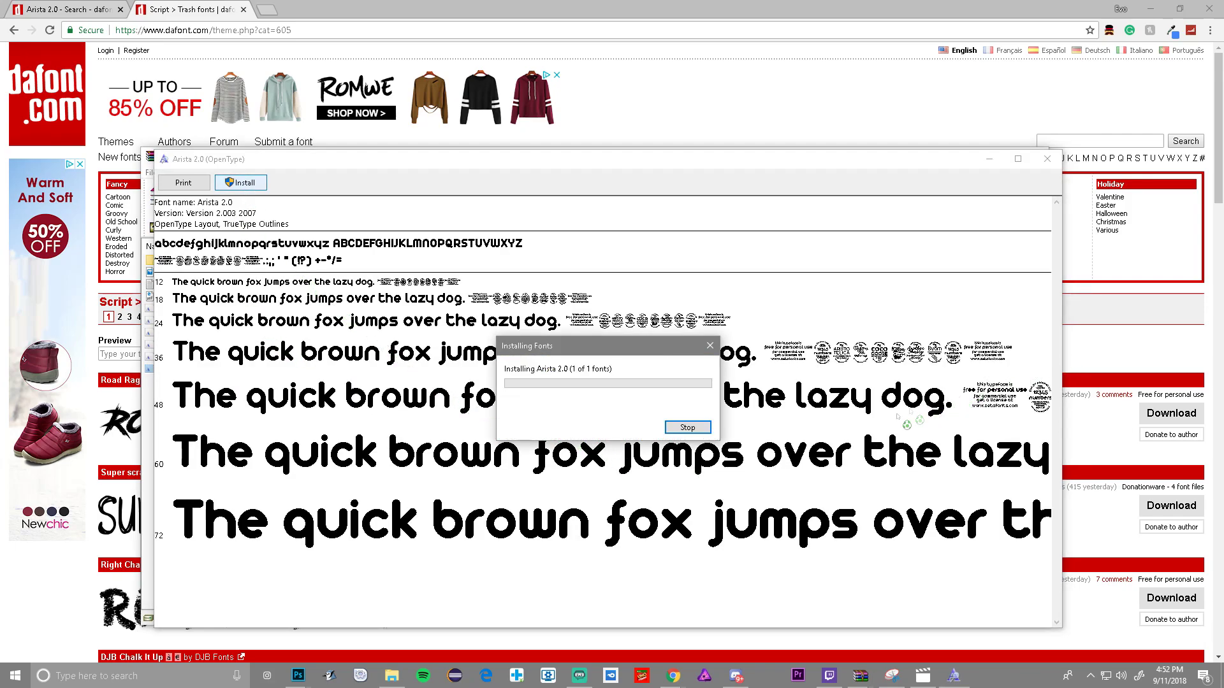
key("alt+F4")
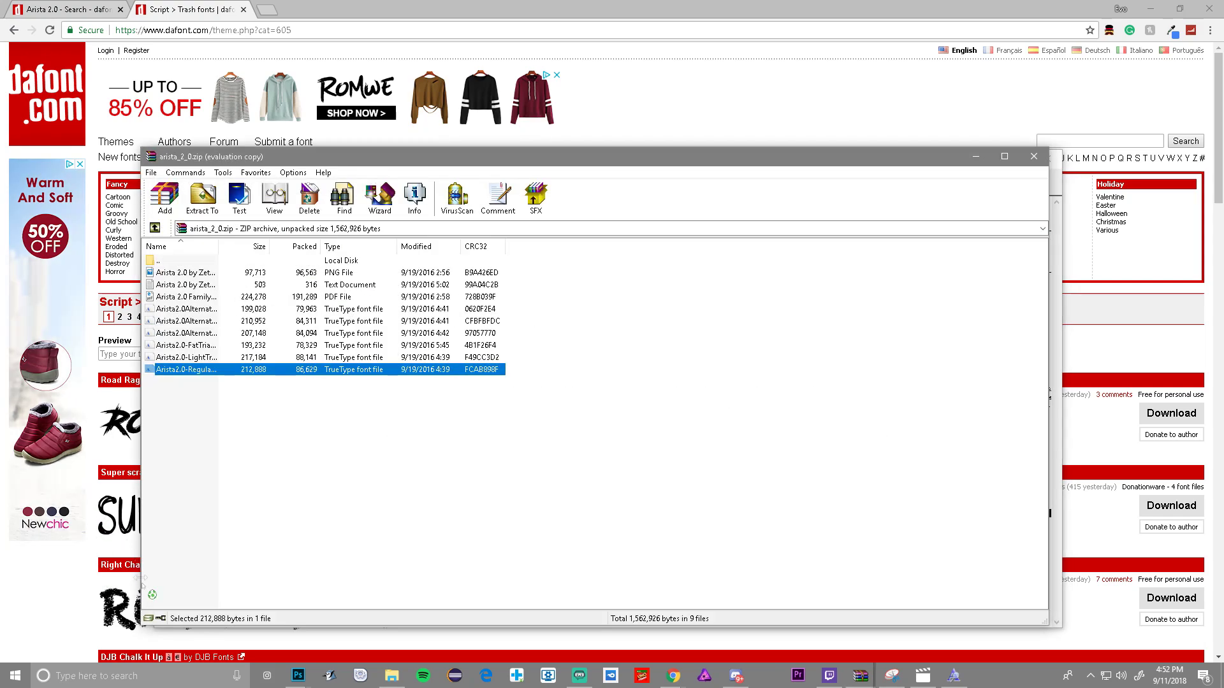
key("alt+F4")
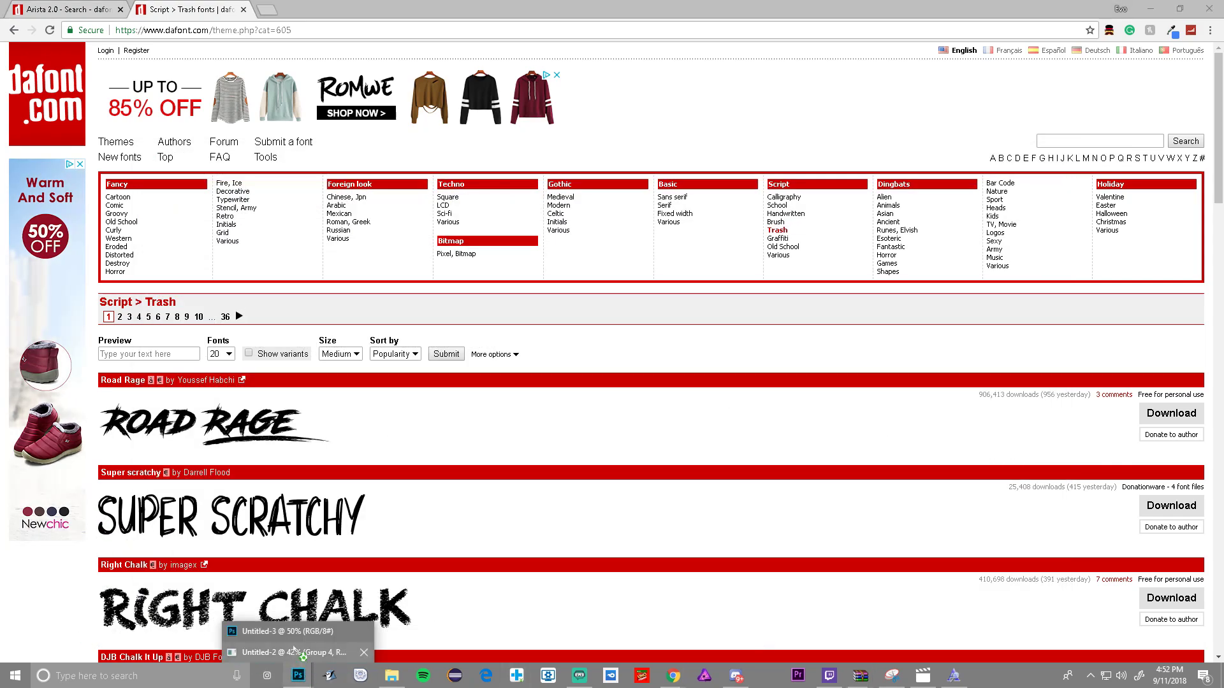
Step: Switch back to the blank Photoshop document and add a white letter T in Arista at 47.65 pt near the canvas centre
left_click(304, 652)
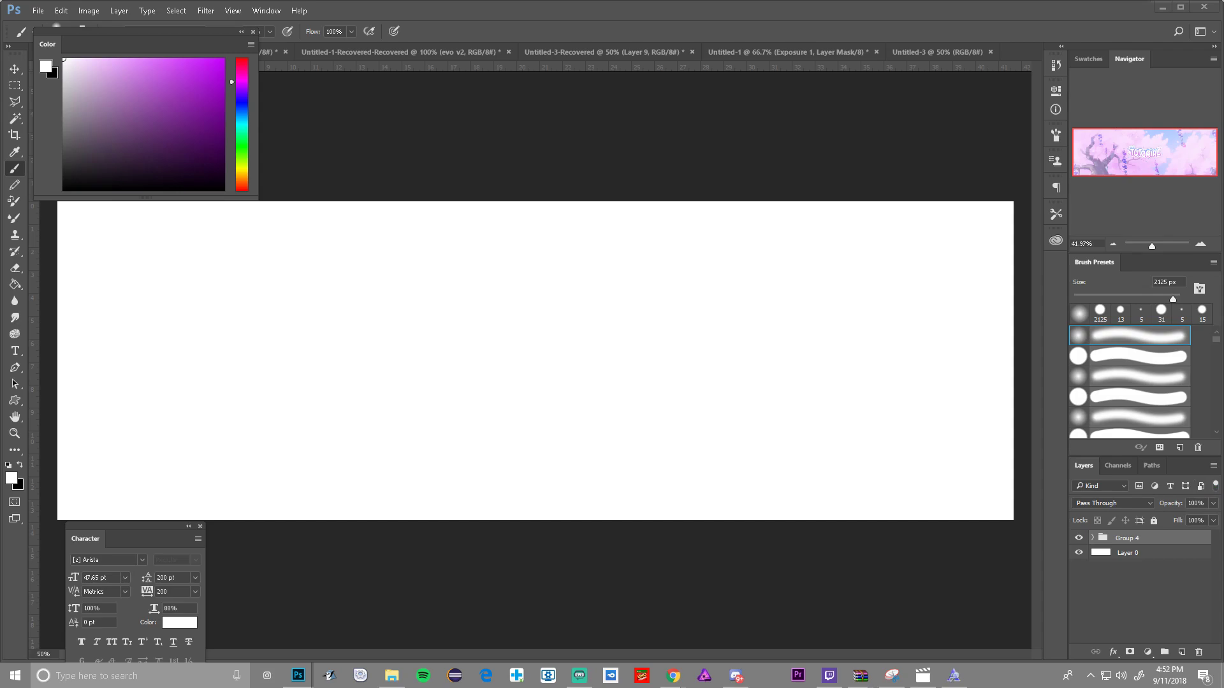
left_click(15, 351)
left_click_drag(160, 44, 683, 546)
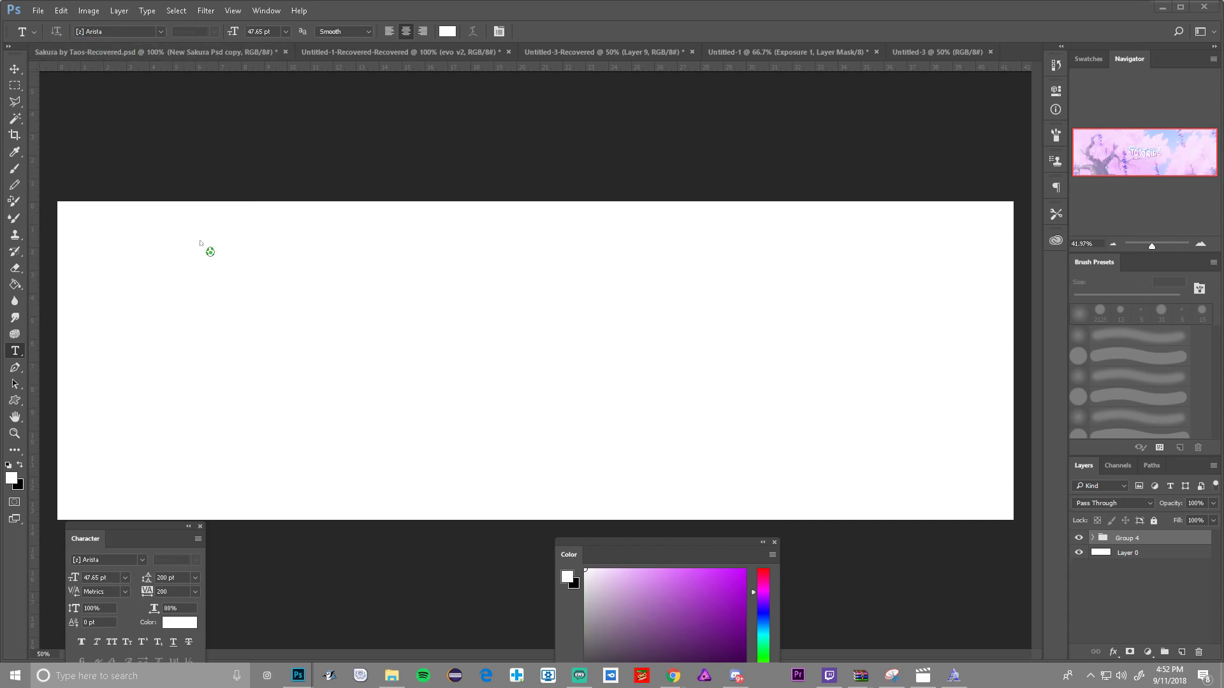
left_click(335, 358)
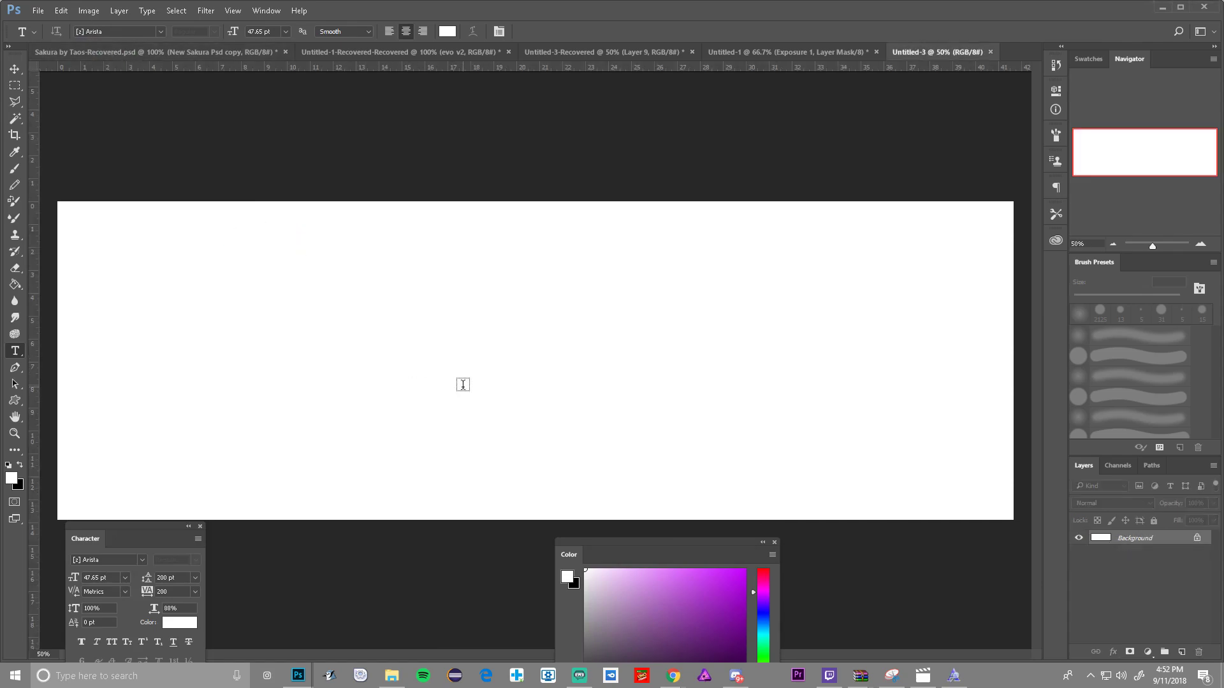
left_click(462, 386)
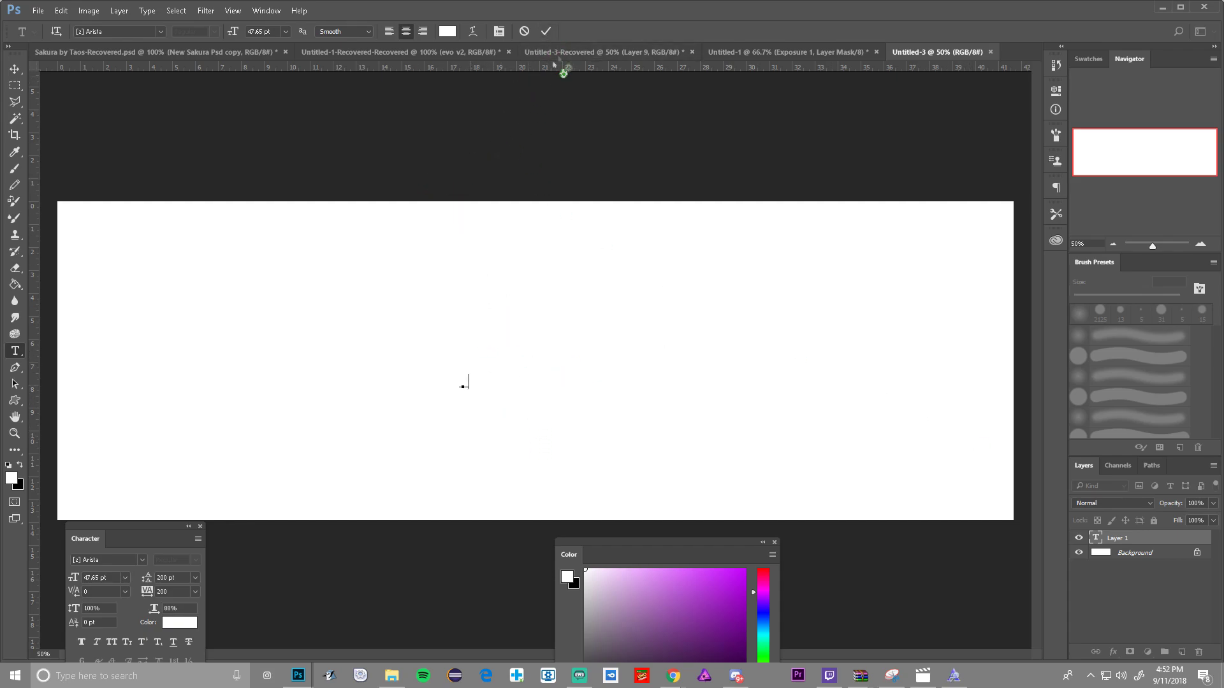
left_click(546, 31)
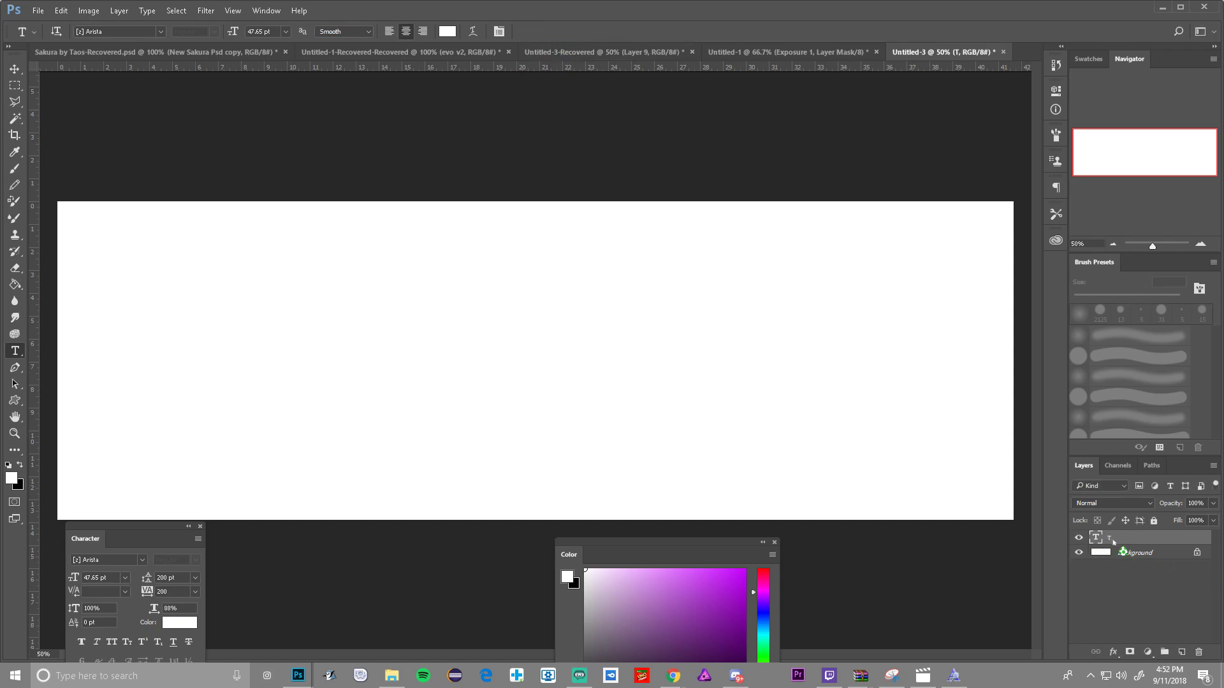
Step: Enable a Stroke effect in the layer style of the T text layer
right_click(1113, 542)
left_click(1035, 71)
key("h")
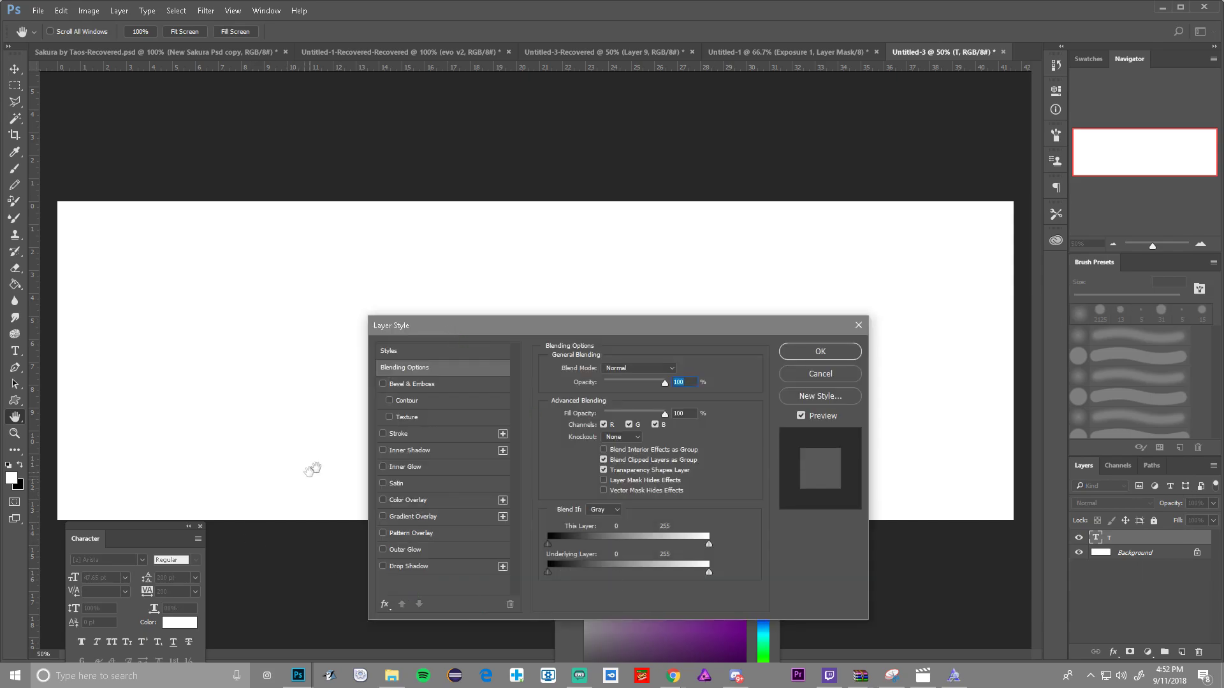
left_click_drag(517, 332, 797, 256)
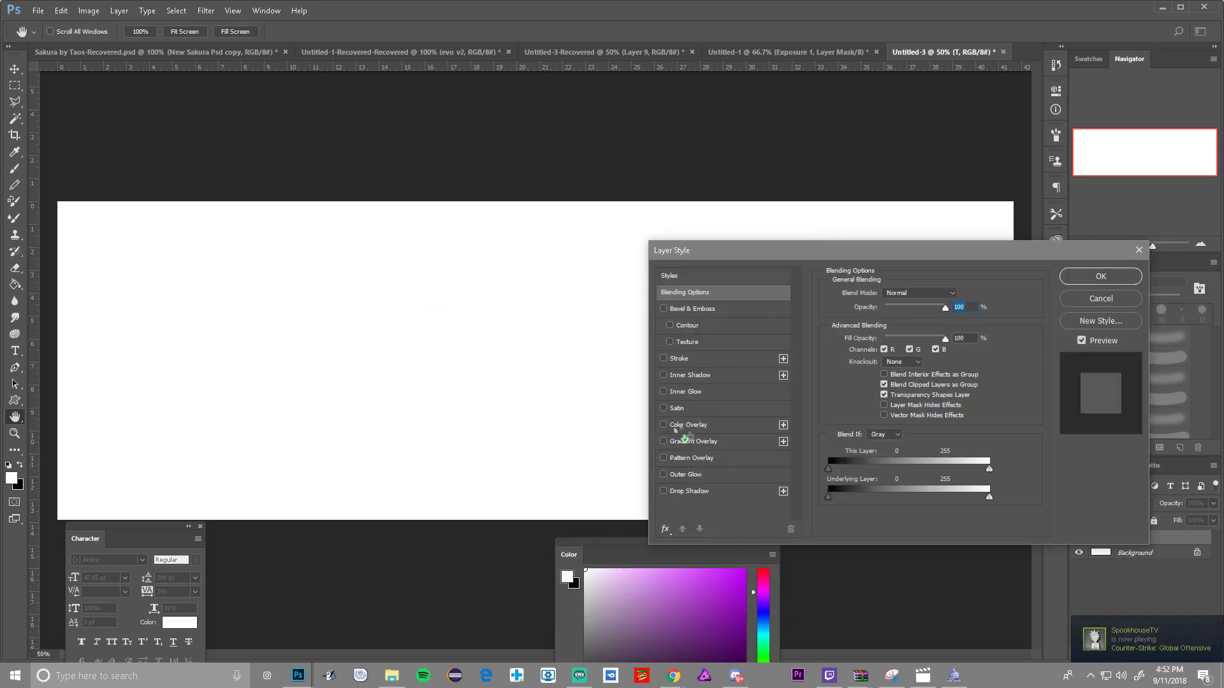
left_click(665, 361)
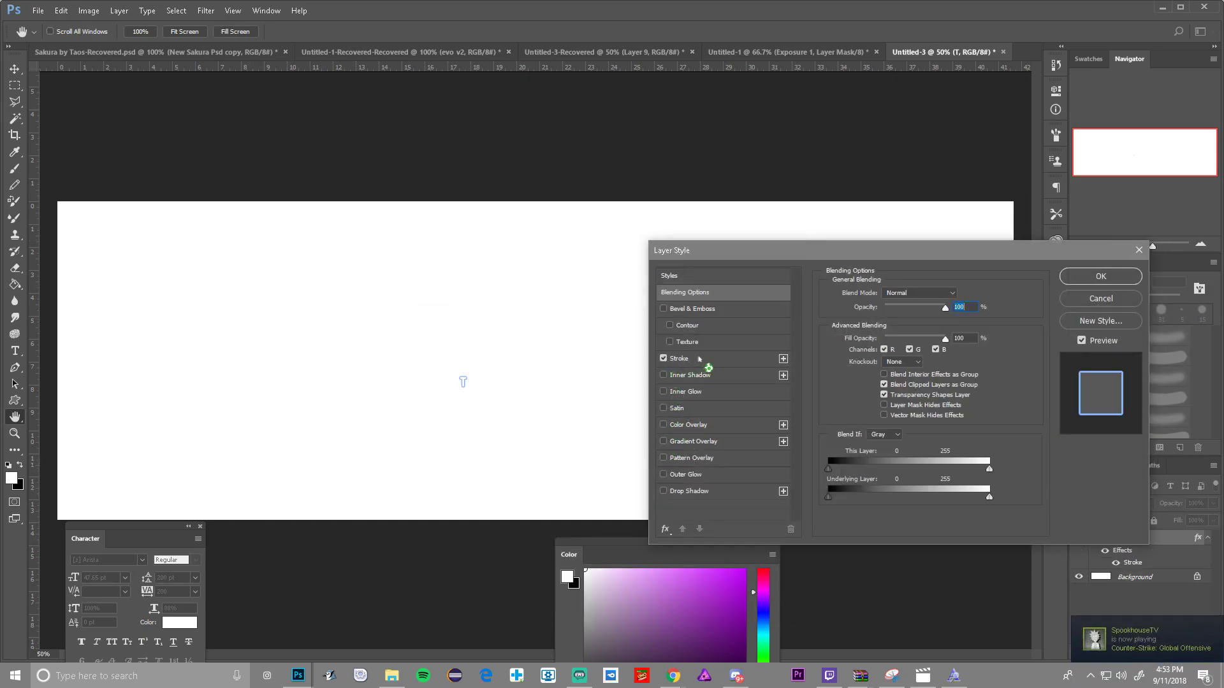
Step: Set the letter T's stroke colour to e787ff and apply the layer style
left_click(856, 386)
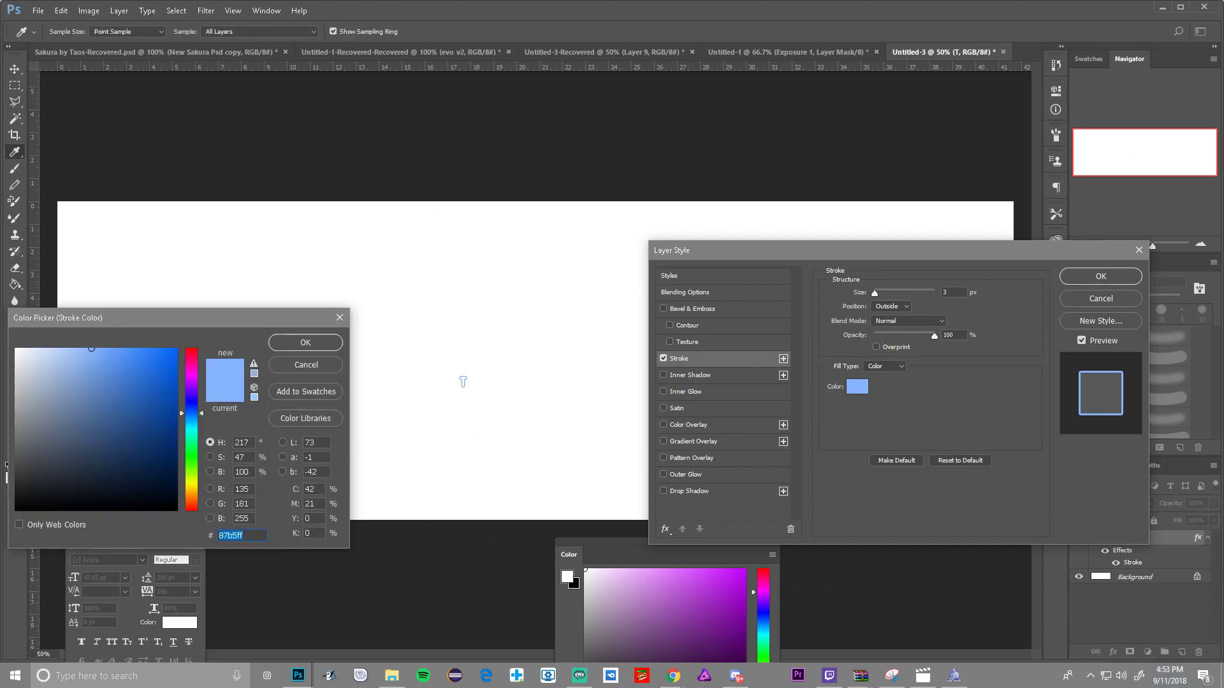
type("f9dcfe")
key("ctrl+a")
type("e787ff")
left_click(306, 343)
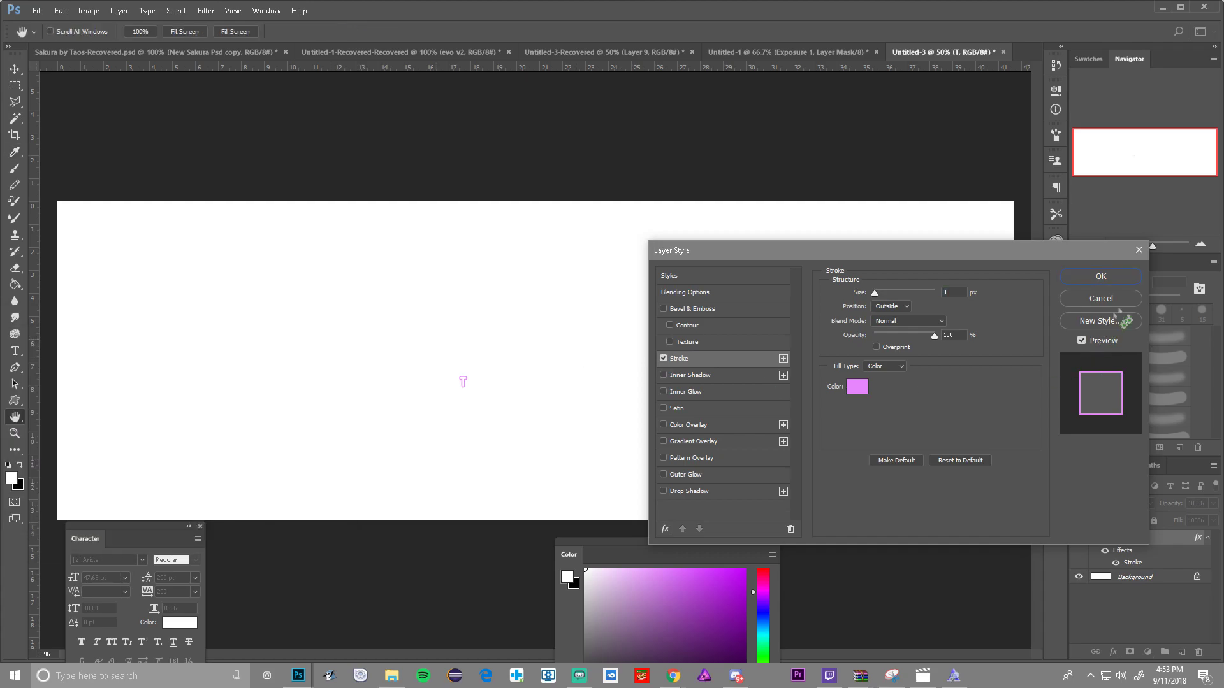
left_click(1101, 276)
left_click(15, 70)
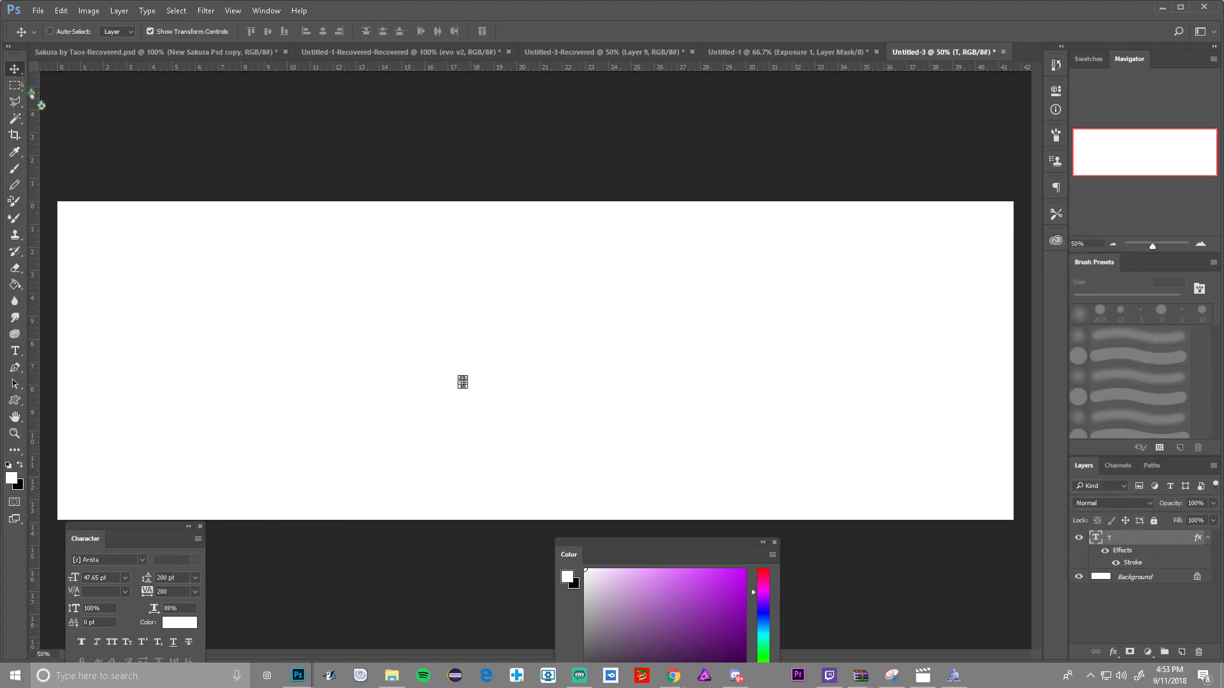
Step: Enlarge the outlined letter T to about 187.6 pt near the canvas centre and apply the transform
scroll(486, 404, "up", 5)
left_click_drag(425, 317, 677, 227)
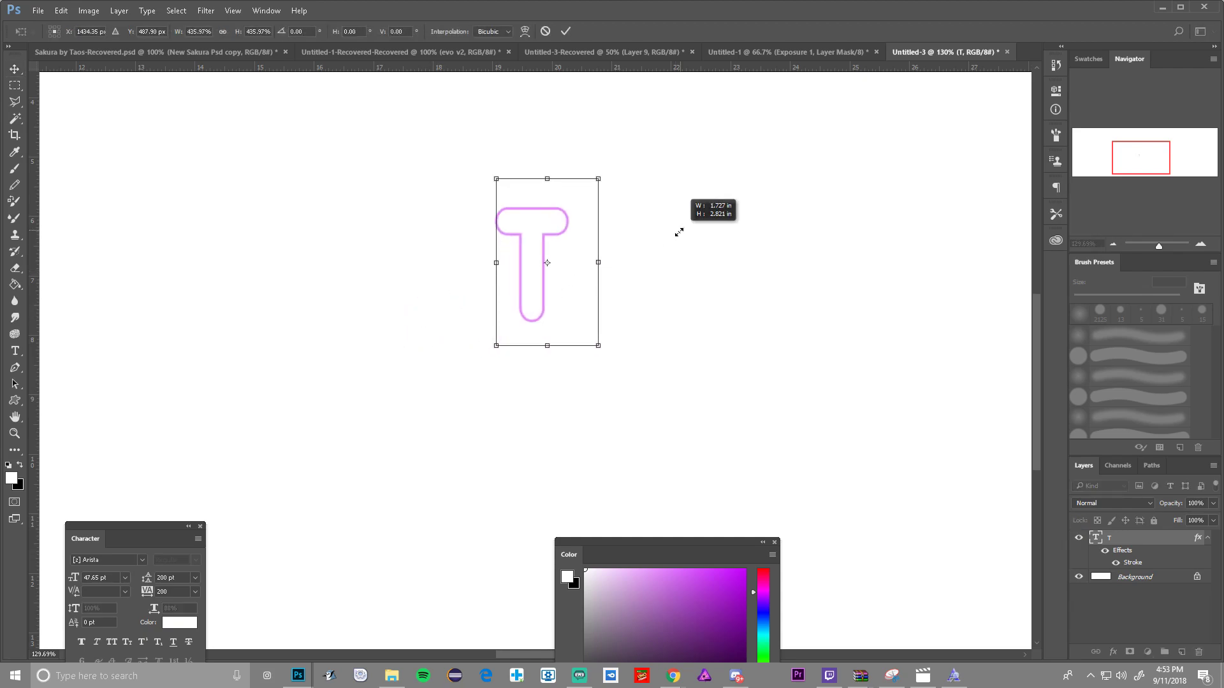
scroll(618, 278, "down", 4)
scroll(545, 341, "up", 2)
mouse_move(540, 321)
left_mouse_down()
mouse_move(564, 305)
mouse_move(536, 329)
left_mouse_up()
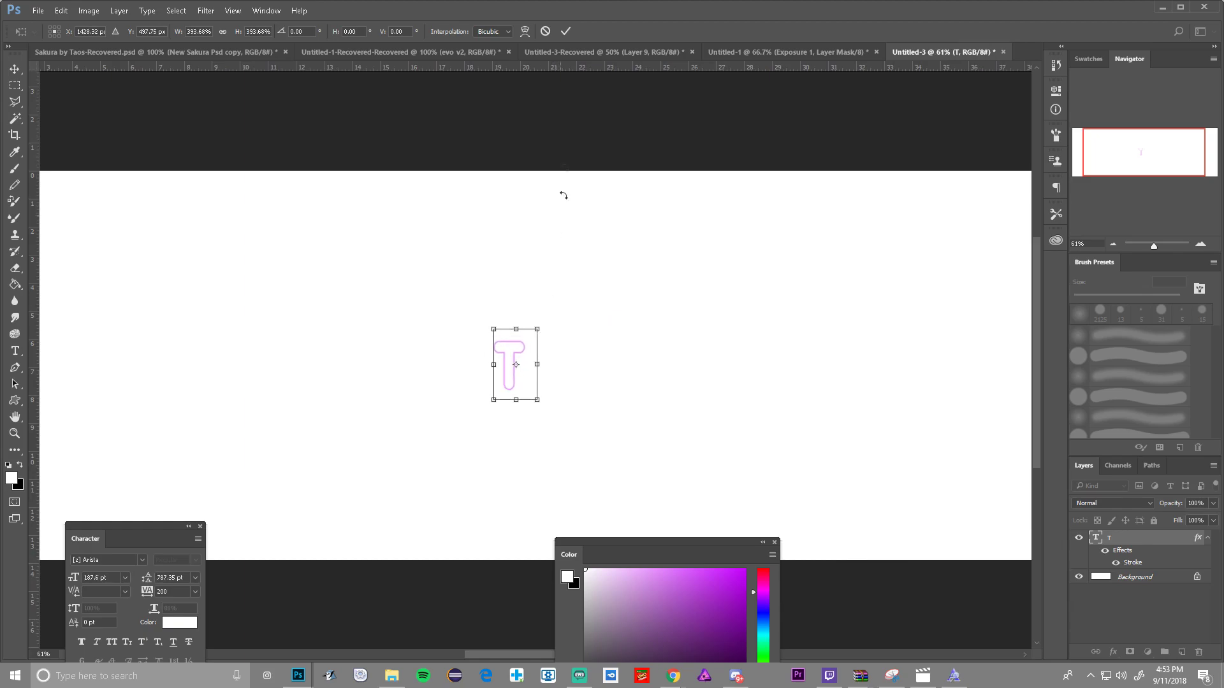
left_click(565, 31)
Step: Set the Stroke size in the T layer's style to 12 px and apply it
right_click(1109, 540)
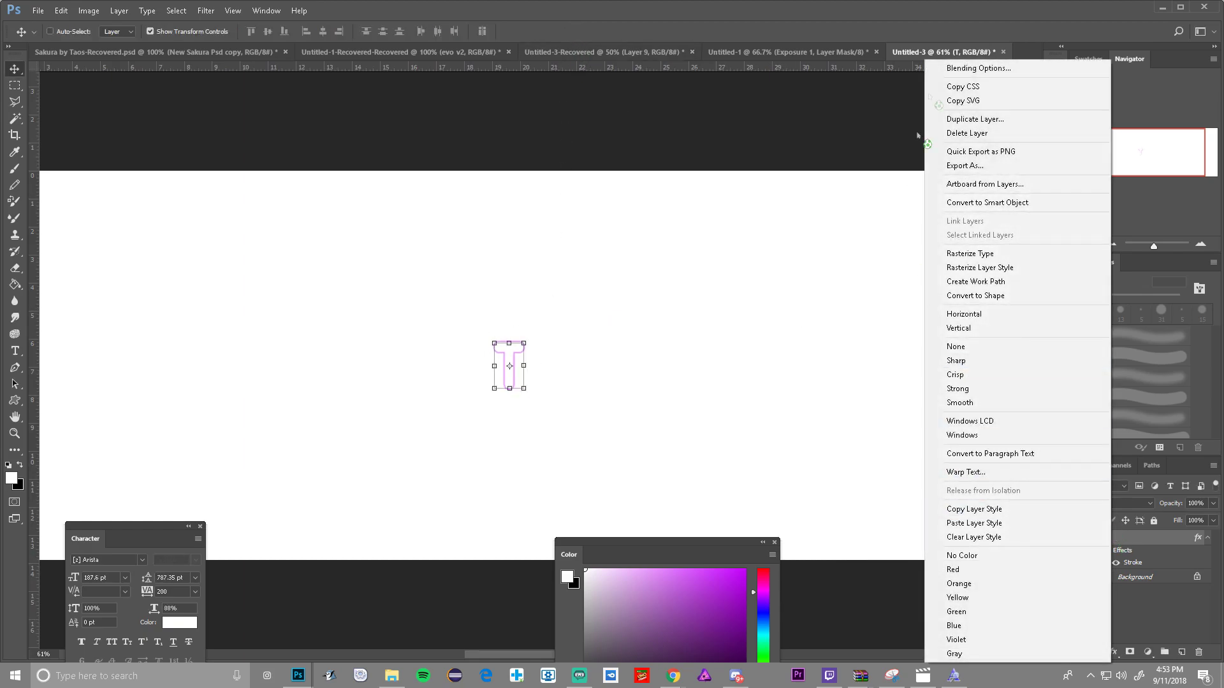
left_click(979, 69)
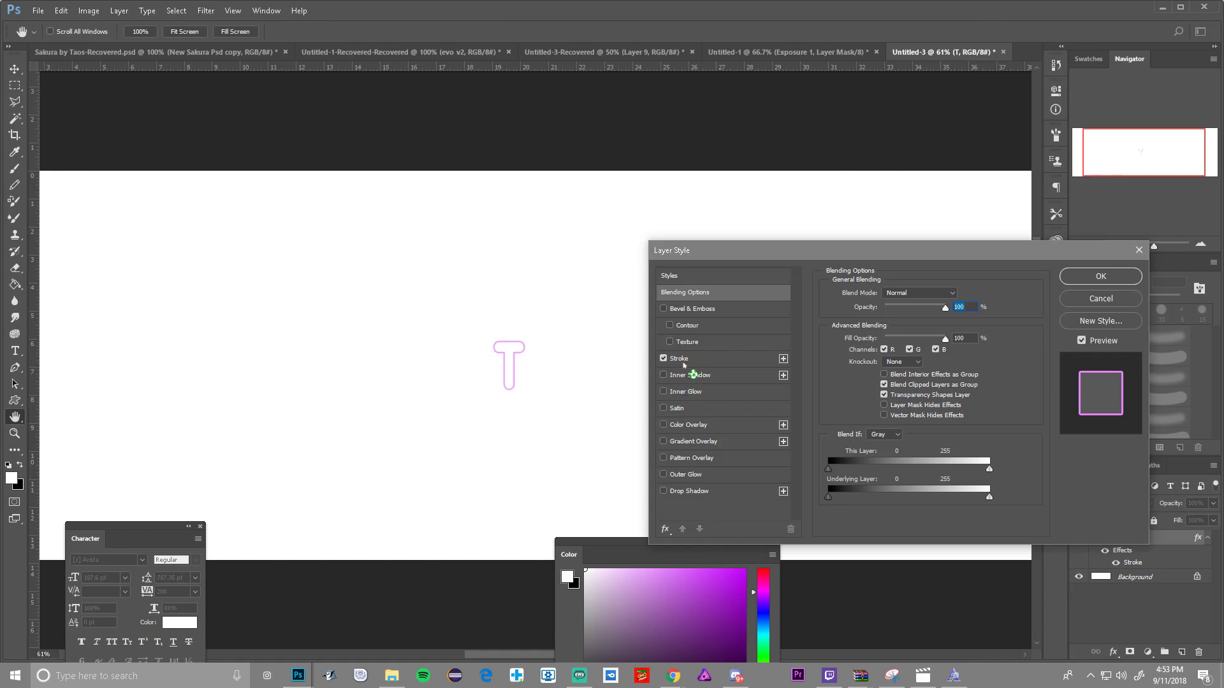
left_click(683, 361)
type("1")
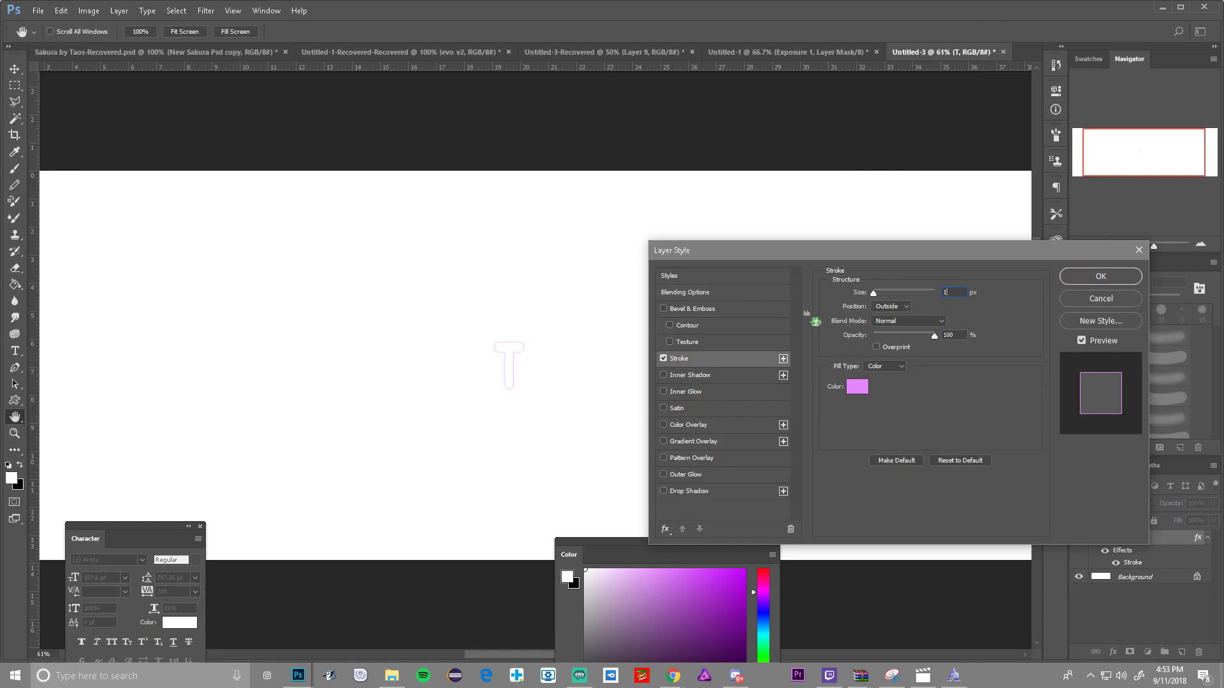
type("2")
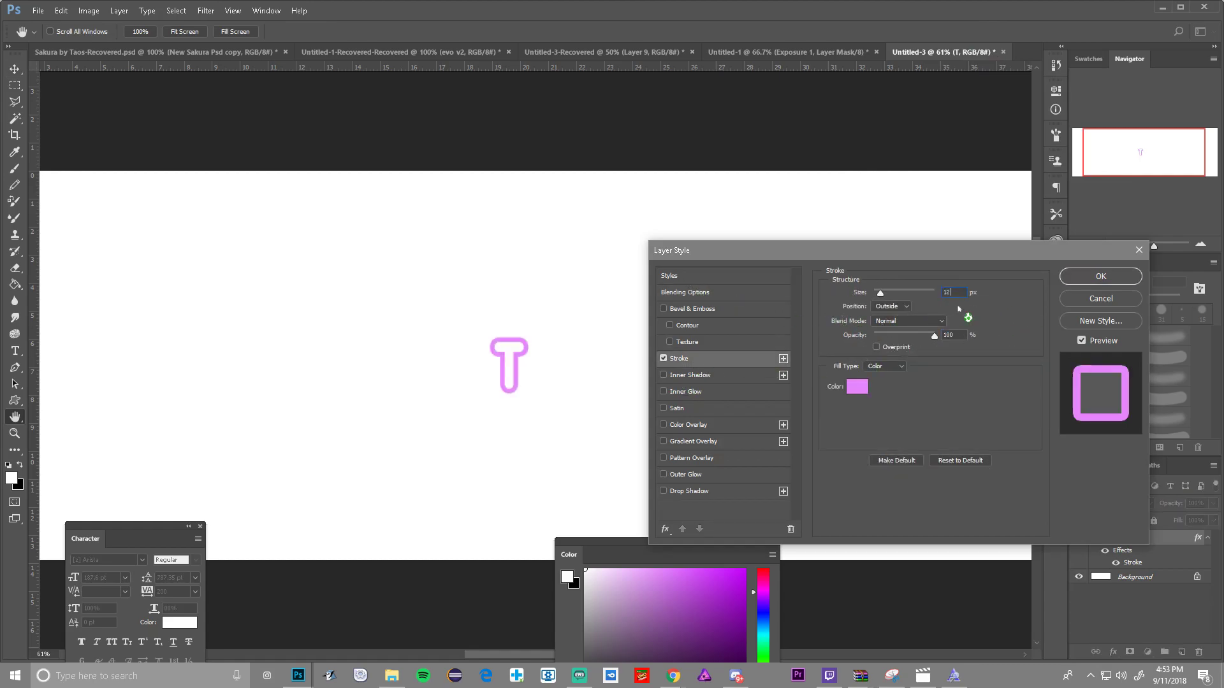
left_click(1095, 280)
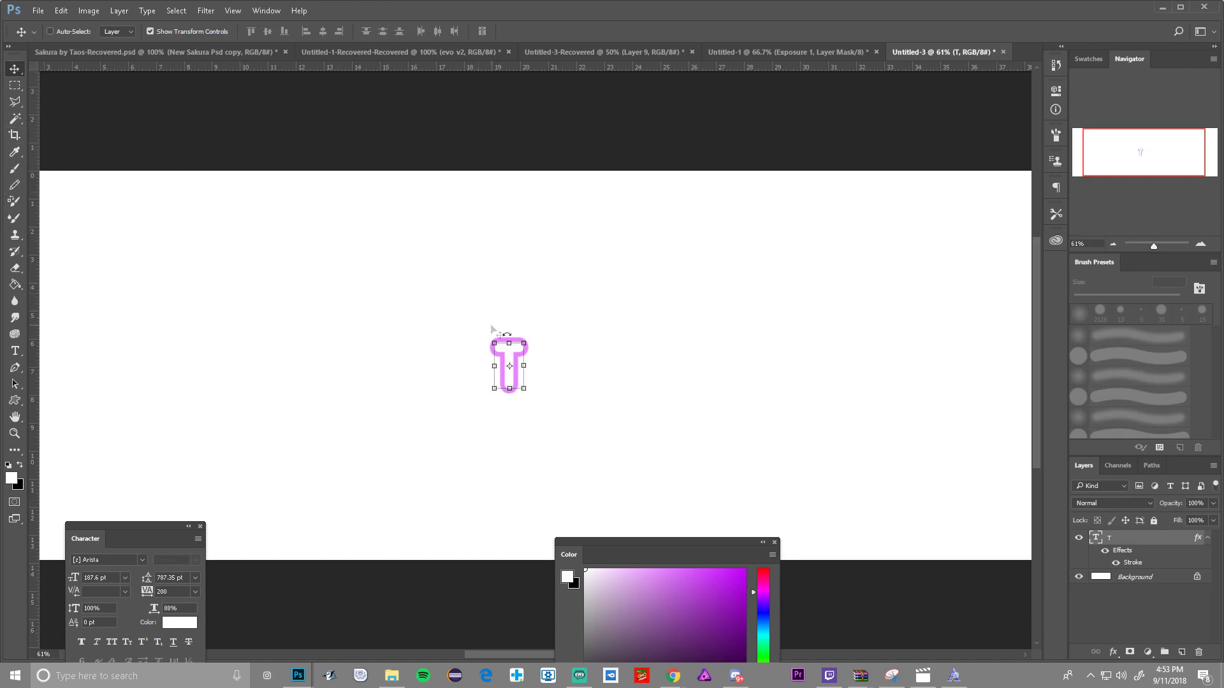
Step: Move the letter T away from the canvas centre toward the left edge and scale it up to about 222.17 pt
left_click_drag(522, 362, 419, 367)
key("ctrl+t")
left_click(565, 30)
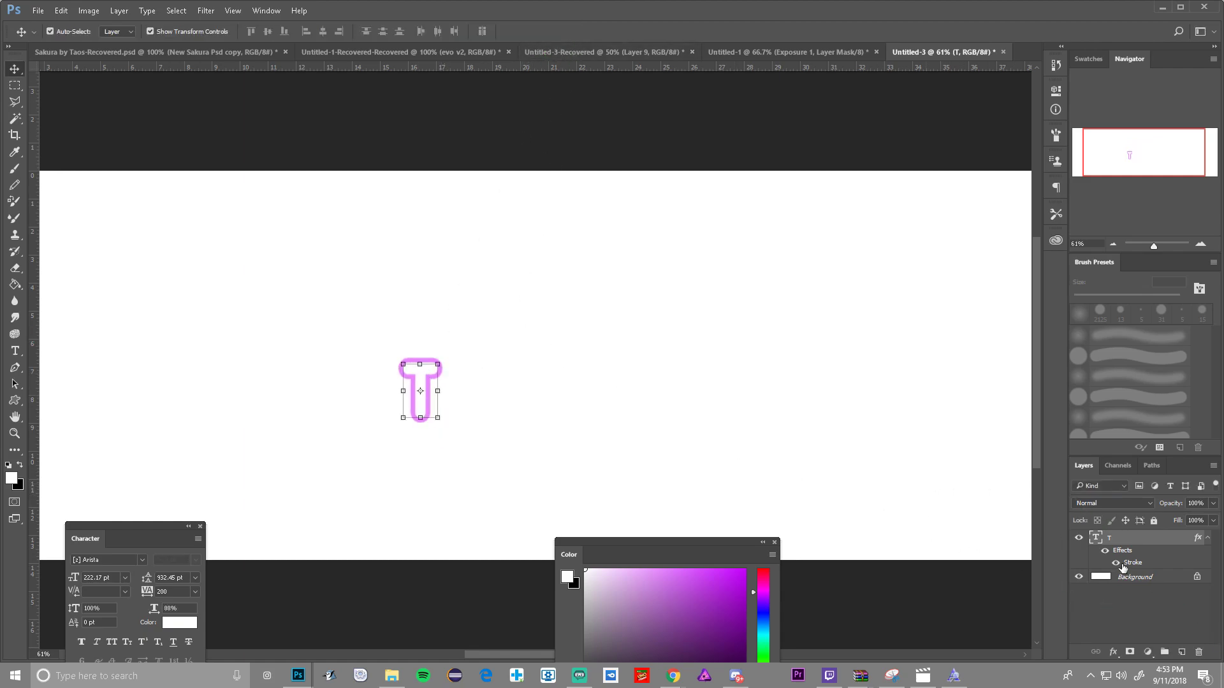
Step: Duplicate the T text layer repeatedly to get copies for the other letters of the word TUTORIAL
key("ctrl+j")
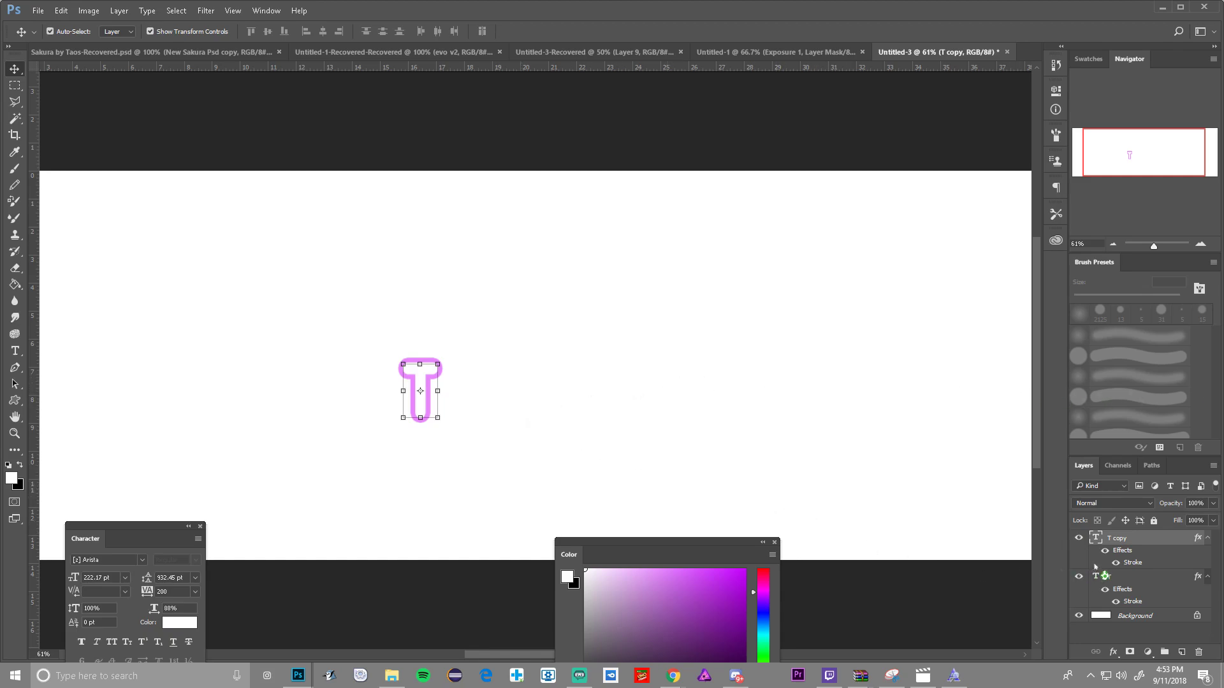
key("ctrl+j")
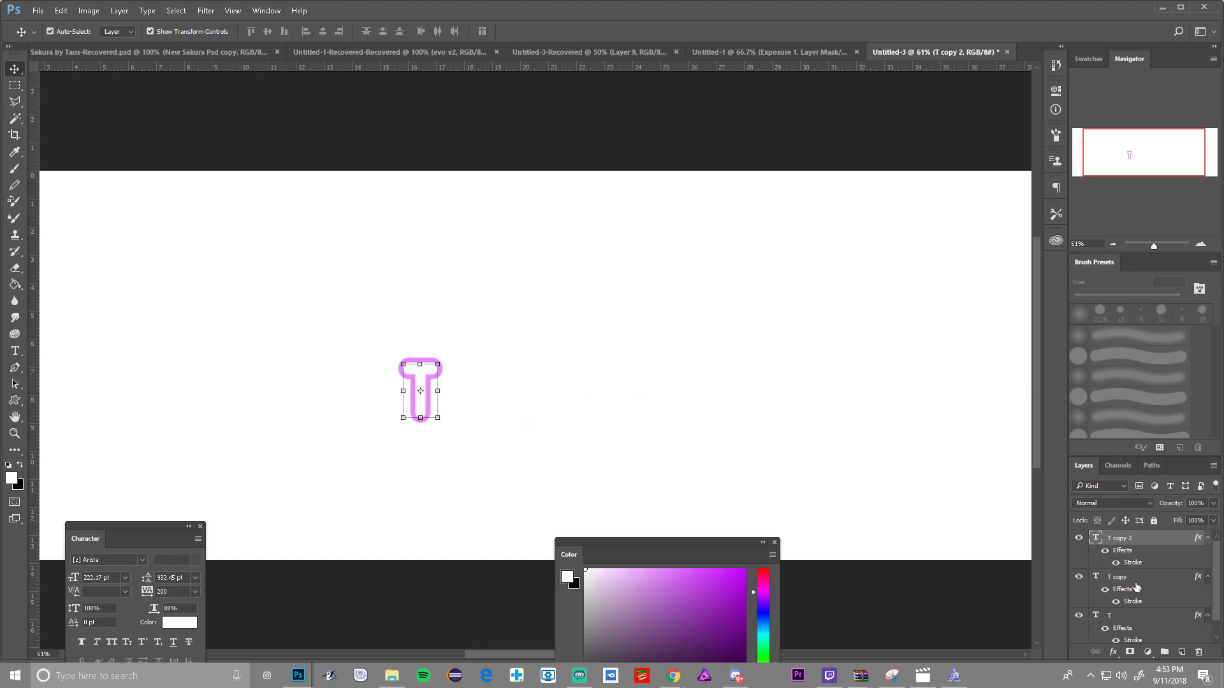
key("ctrl+j")
scroll(1138, 580, "down", 5)
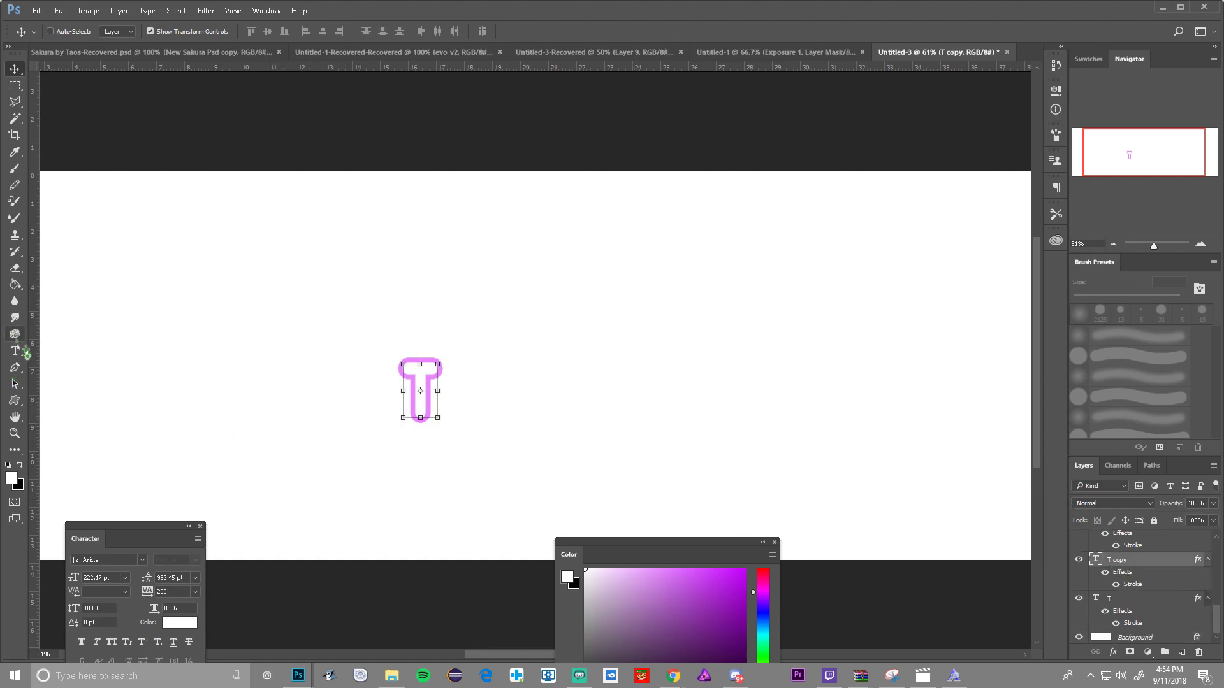
Step: Retype the T copies as the remaining letters U, O, R, i, A and L, keeping one T, and spread them out right of the first T
left_click(23, 350)
left_click(426, 403)
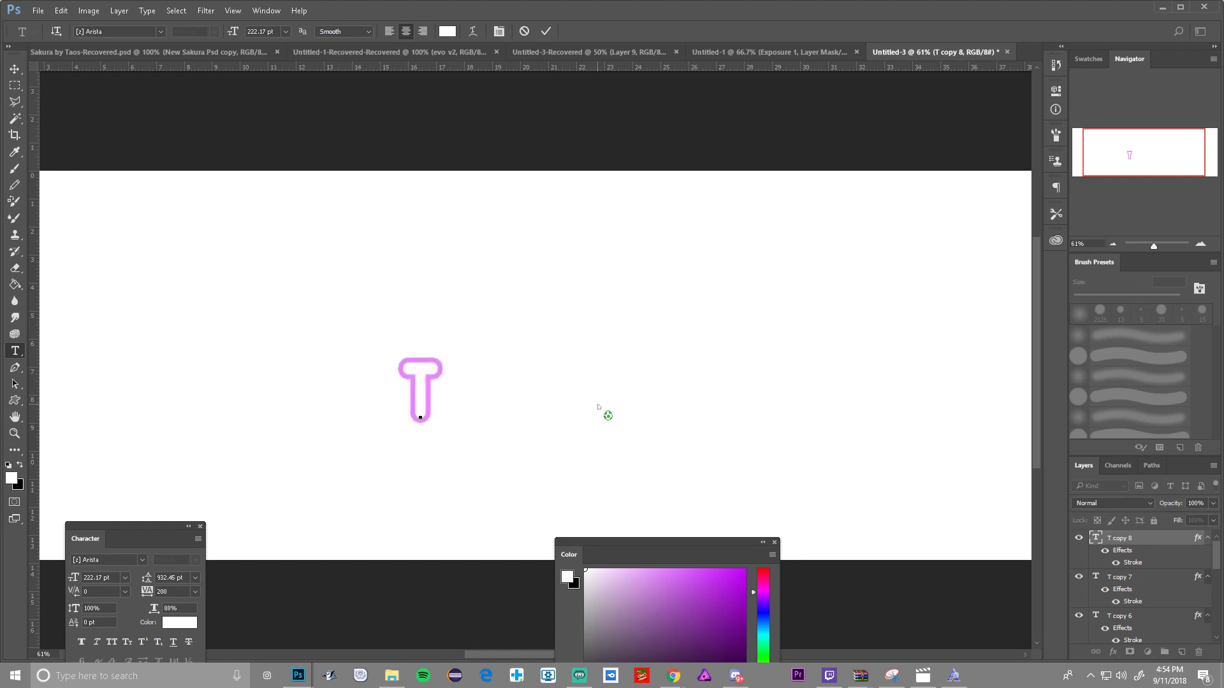
type("L")
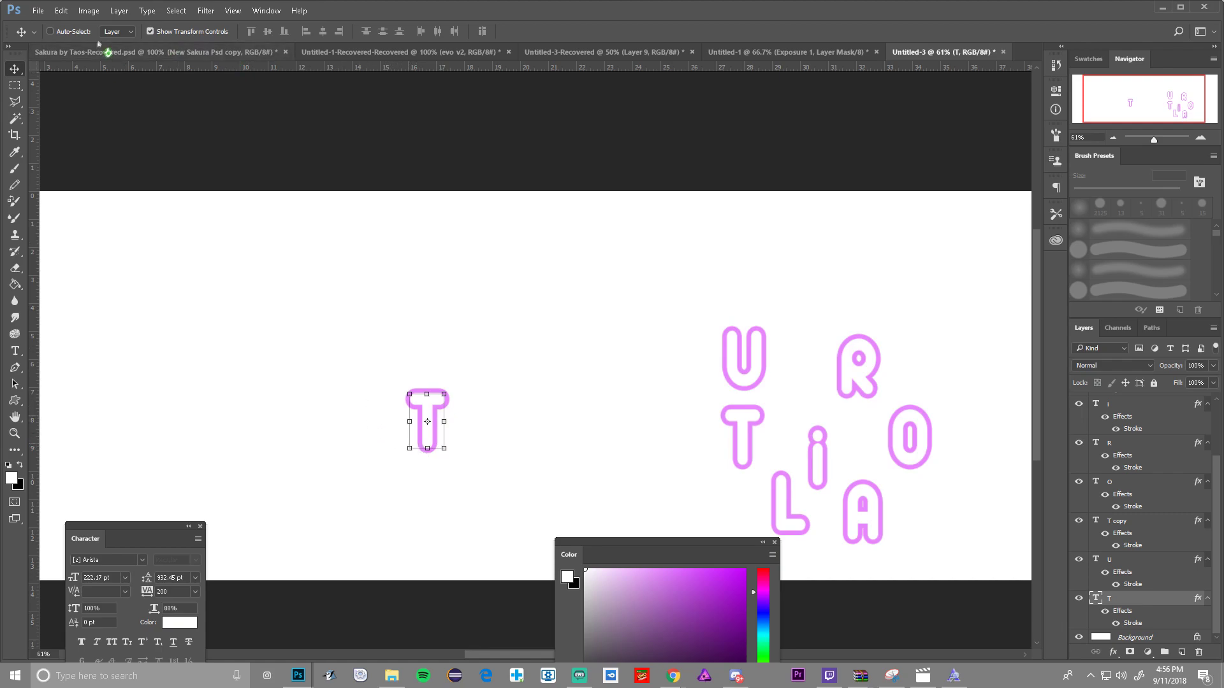
Step: Rotate the first letter T slightly counterclockwise and apply the transform
key("ctrl")
scroll(425, 414, "up", 3)
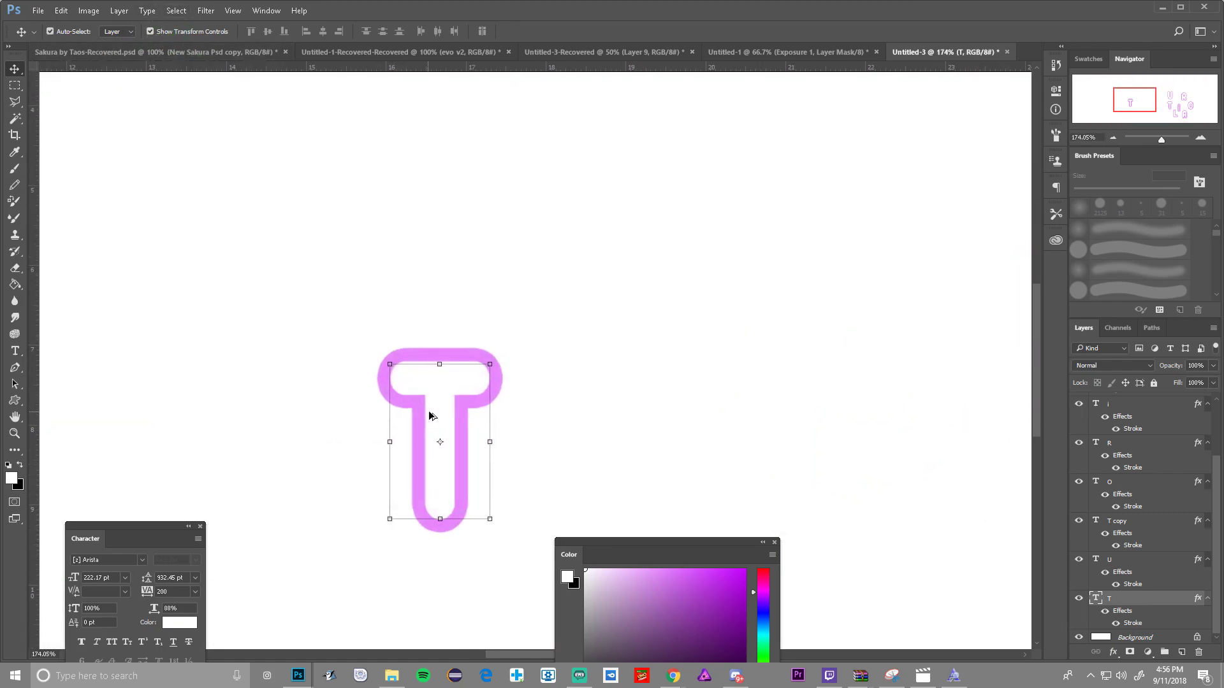
scroll(493, 385, "down", 3)
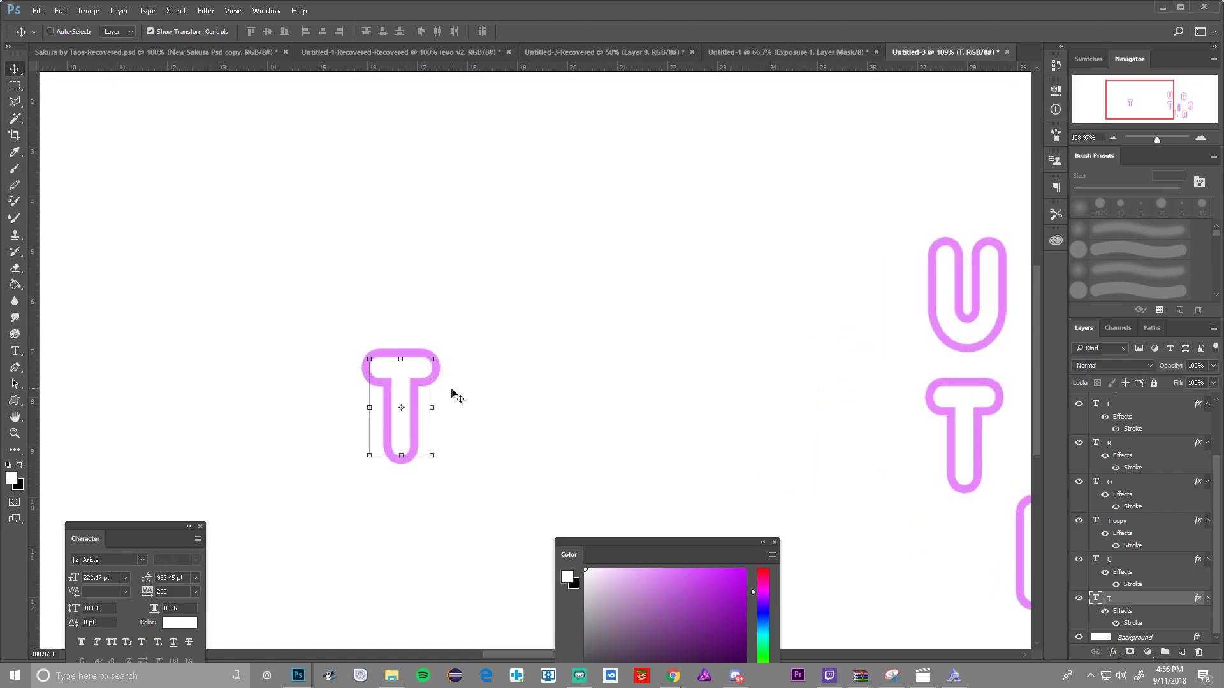
key("ctrl")
key("ctrl+t")
mouse_move(467, 315)
left_mouse_down()
mouse_move(453, 289)
mouse_move(464, 305)
left_mouse_up()
left_click(565, 31)
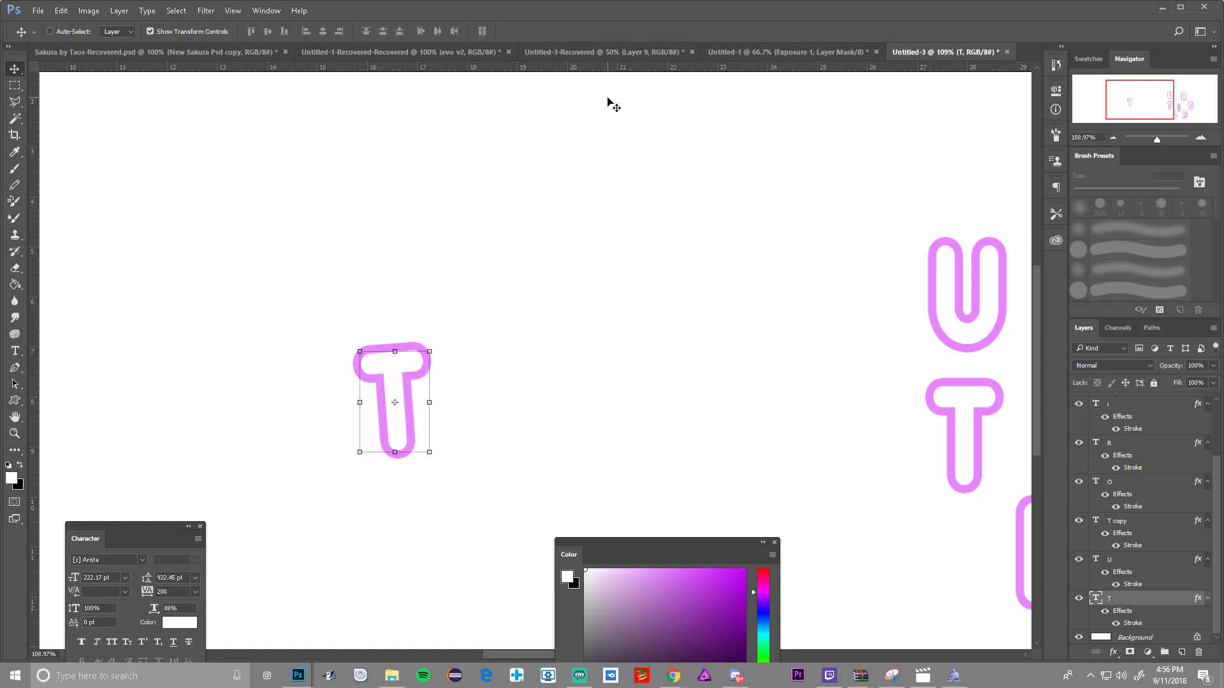
Step: Move the letter U against the right side of the first T and put its layer below the T layer
scroll(614, 320, "down", 4)
scroll(970, 404, "up", 2)
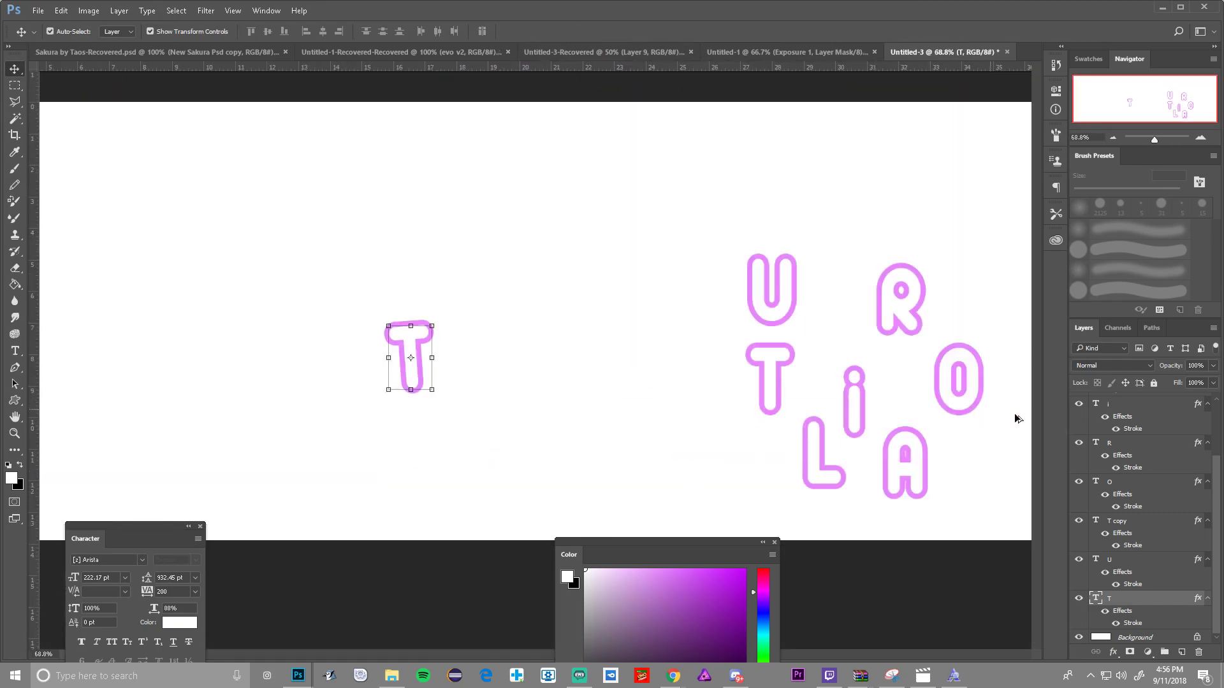
left_click(1134, 573)
left_click_drag(782, 308, 459, 379)
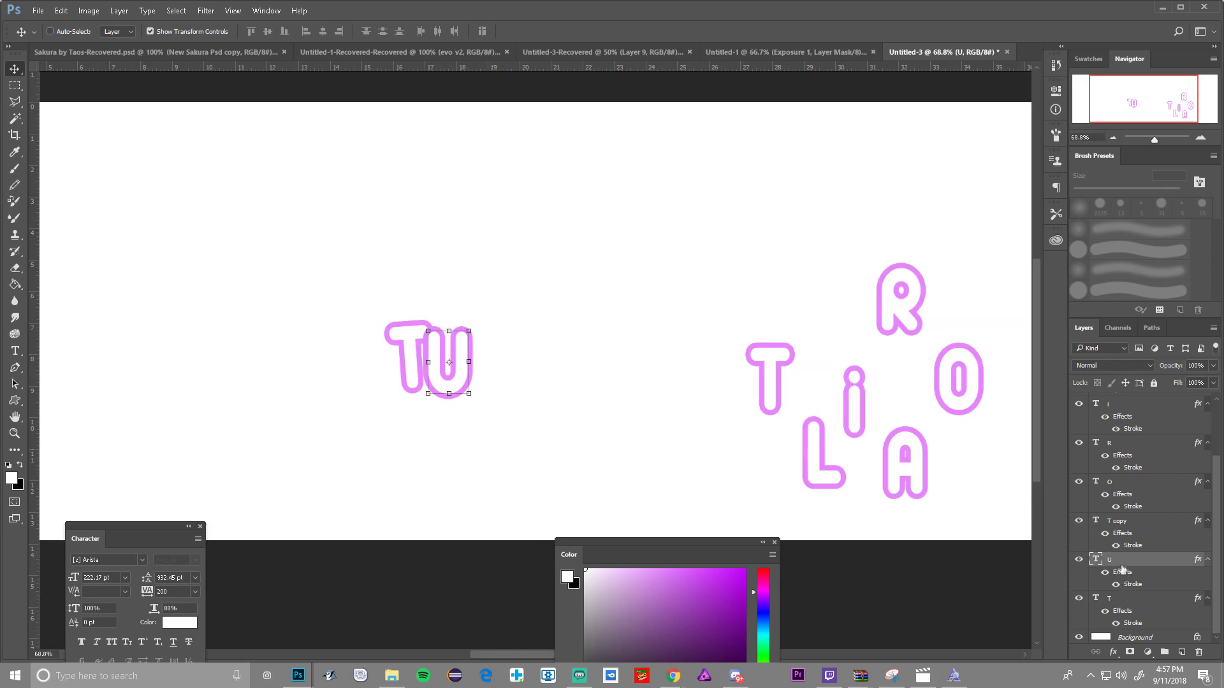
left_click_drag(1124, 589, 1125, 618)
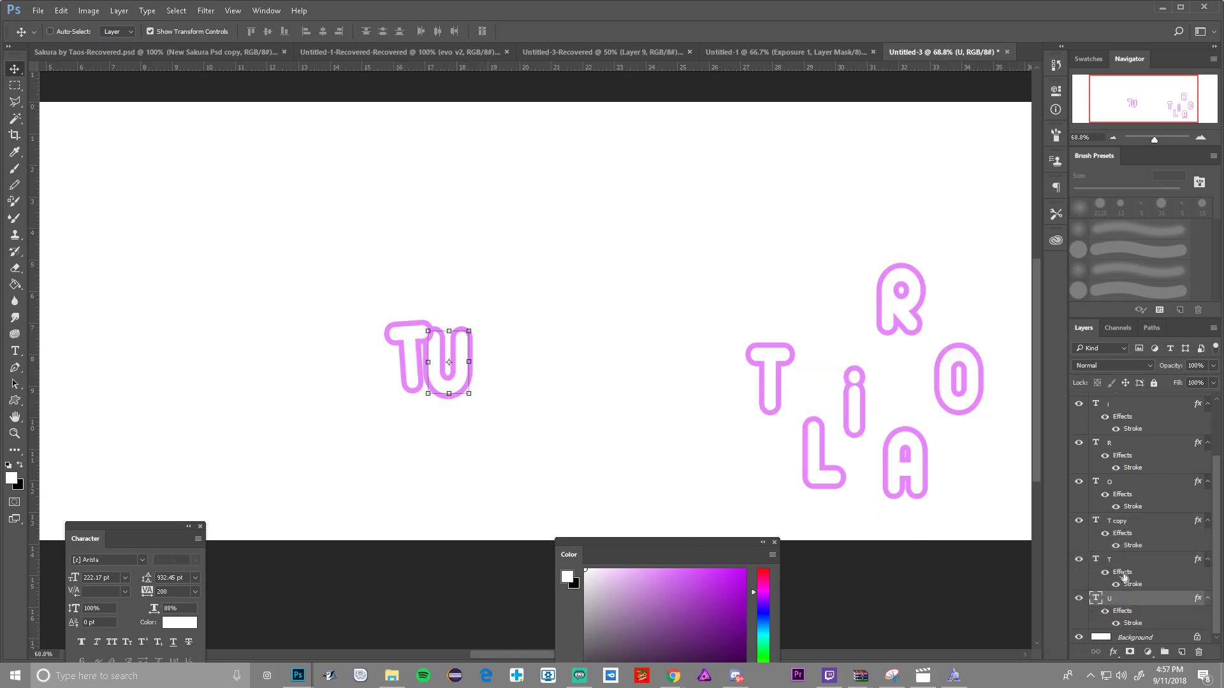
Step: Tilt the U slightly clockwise, enlarge it to about 232.2 pt and tuck it behind the first T
scroll(419, 359, "up", 3)
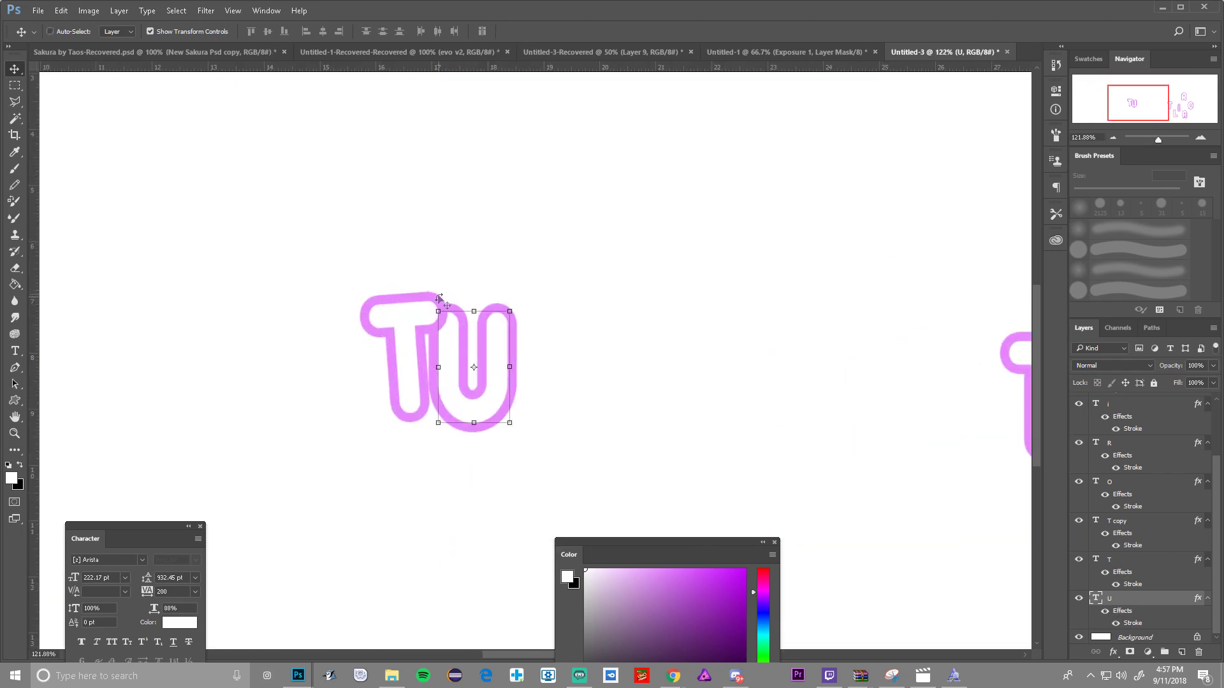
left_click_drag(475, 393, 471, 381)
left_click_drag(507, 298, 568, 286)
left_click_drag(500, 361, 495, 347)
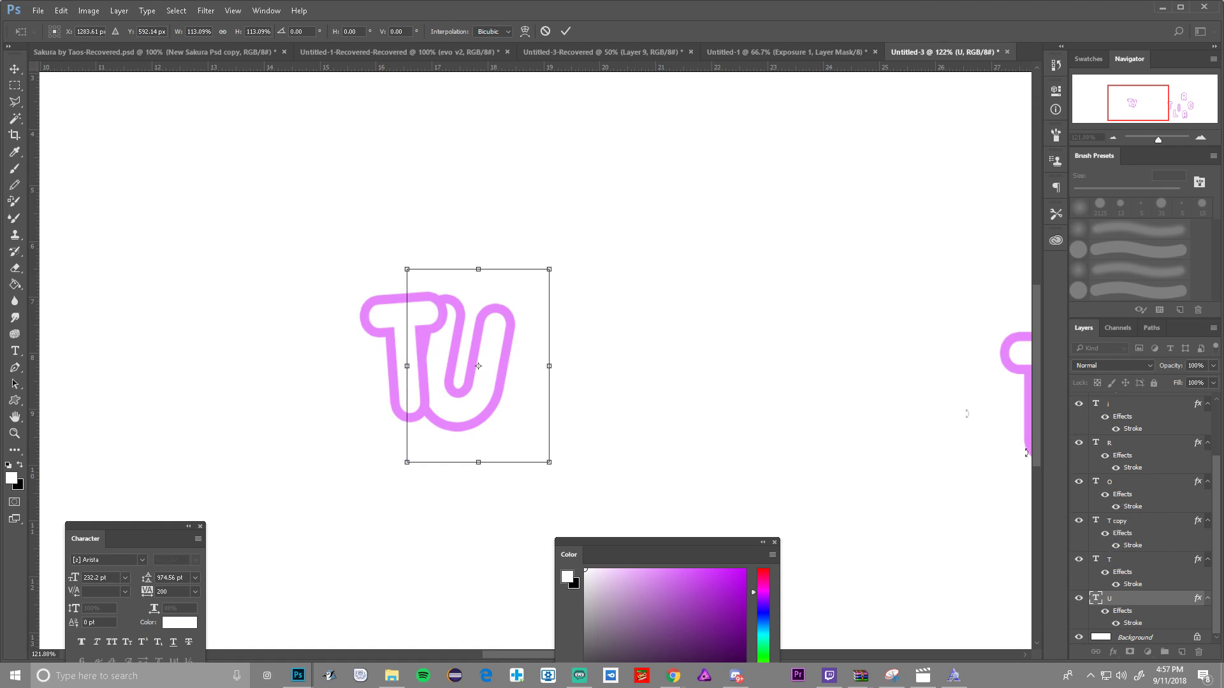
left_click(565, 31)
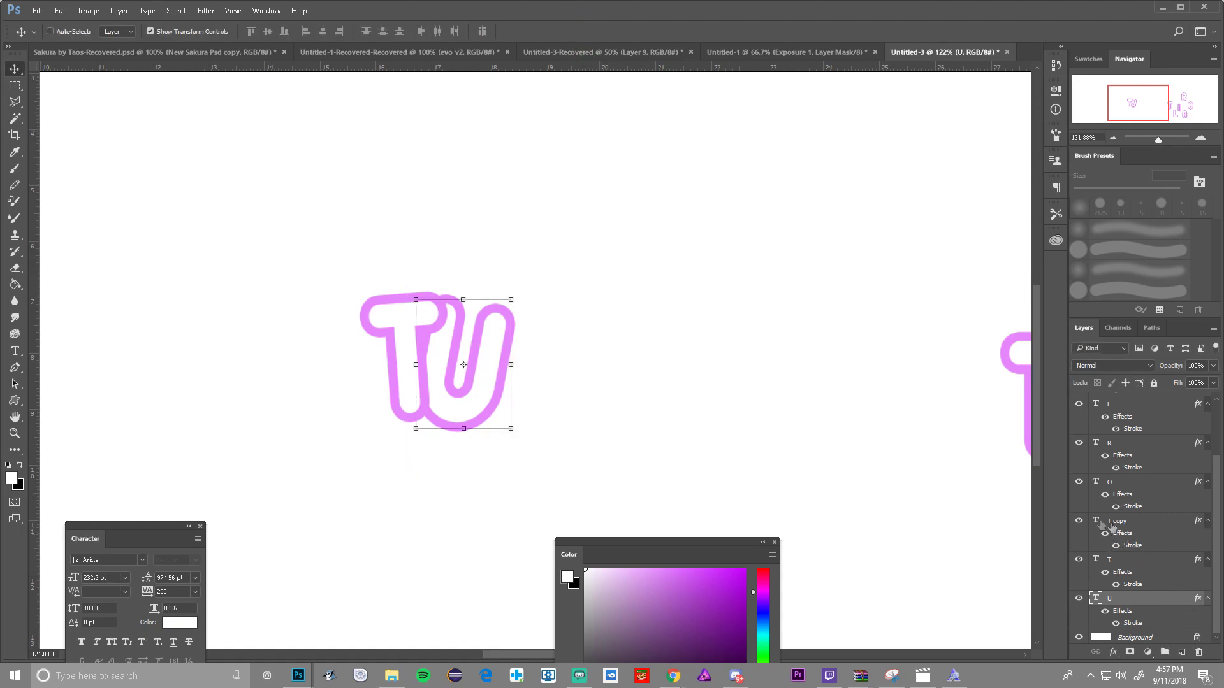
Step: Put the T copy layer below the U layer and move the second T right beside the U
scroll(855, 475, "down", 3)
left_click(1159, 560, "ctrl")
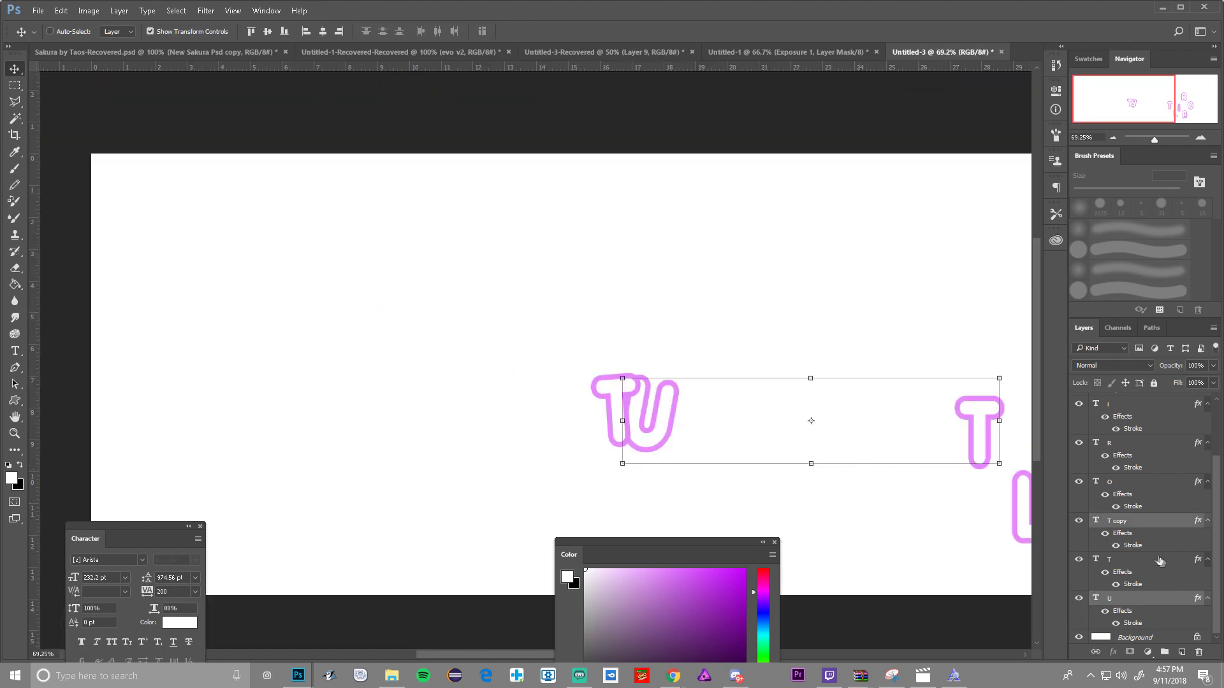
left_click(1124, 526)
left_click_drag(1124, 527, 1121, 631)
scroll(892, 460, "up", 2)
scroll(932, 460, "down", 1)
left_click_drag(1017, 424, 712, 422)
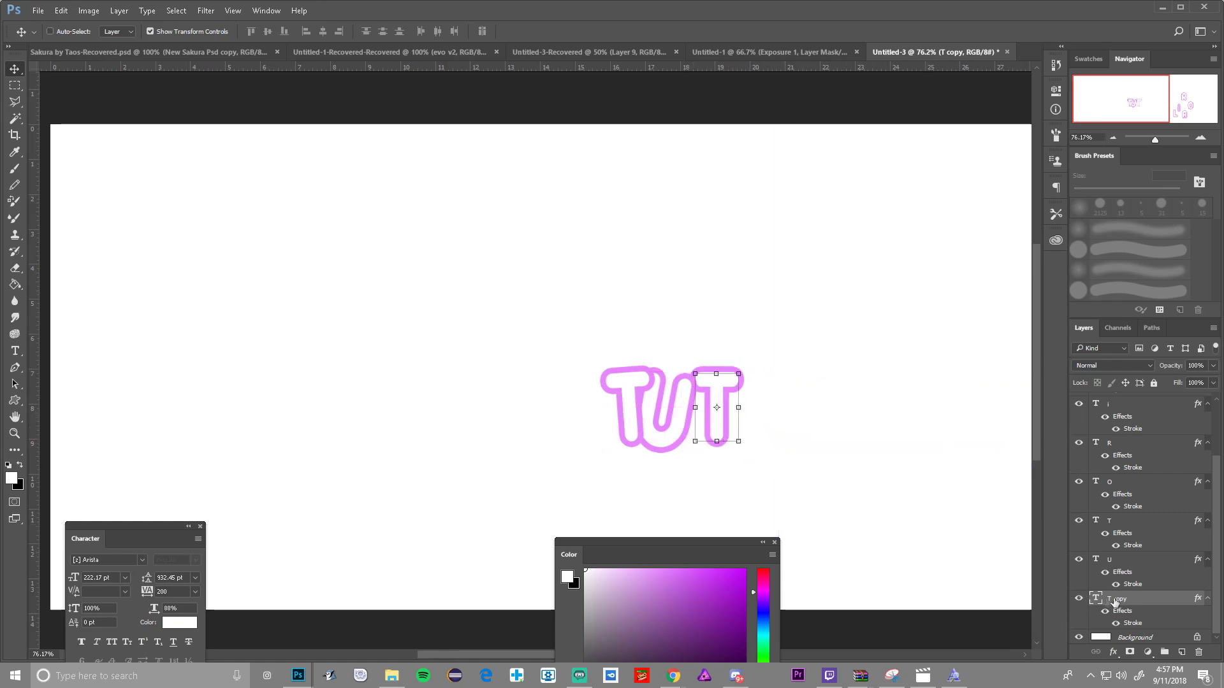
Step: Scale the second T to about 224.49 pt, tilt it slightly counterclockwise so it overlaps the U, and apply the transform
scroll(718, 424, "up", 4)
left_click_drag(744, 425, 733, 399)
mouse_move(773, 303)
left_mouse_down()
mouse_move(793, 265)
mouse_move(774, 306)
left_mouse_up()
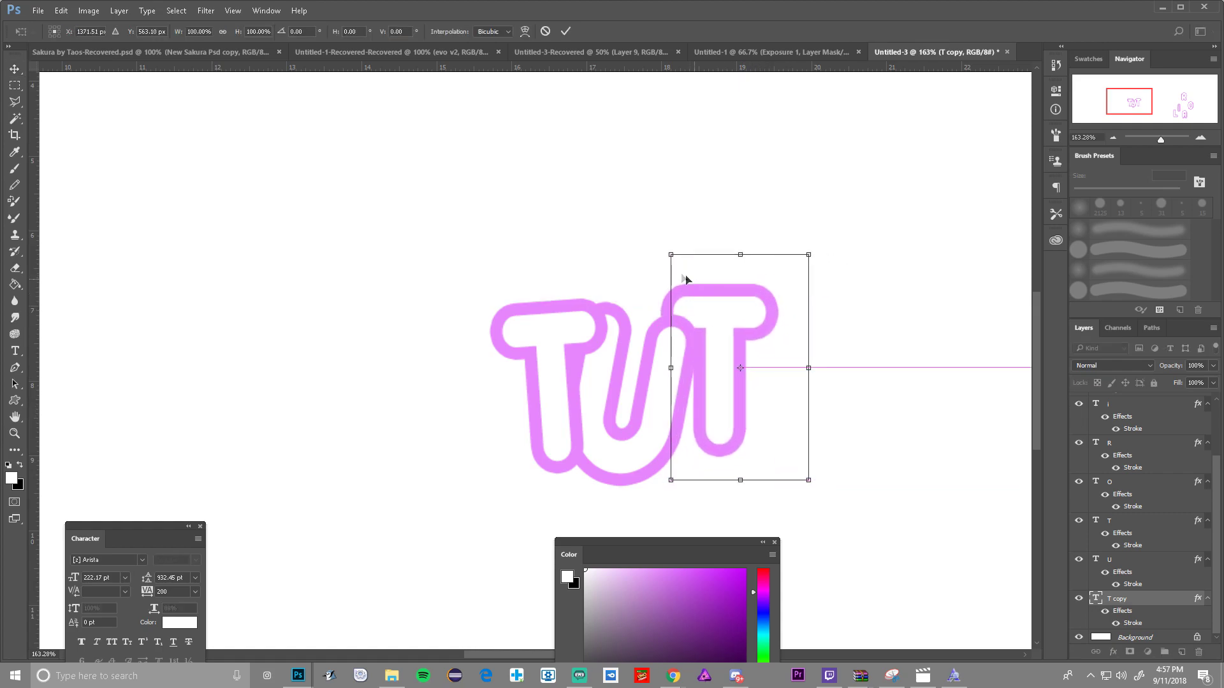
left_click_drag(664, 240, 659, 248)
left_click_drag(694, 334, 693, 350)
left_click_drag(804, 265, 822, 251)
mouse_move(762, 316)
left_mouse_down()
mouse_move(741, 336)
mouse_move(750, 319)
left_mouse_up()
key("ctrl+z")
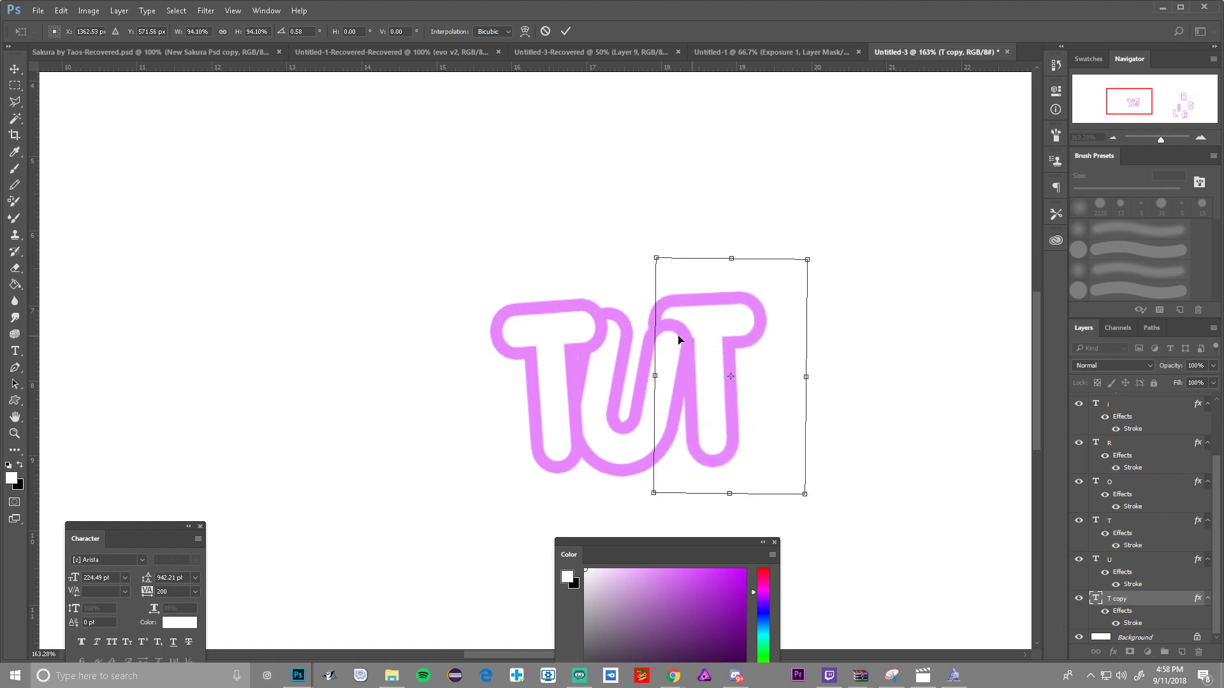
scroll(754, 368, "down", 8)
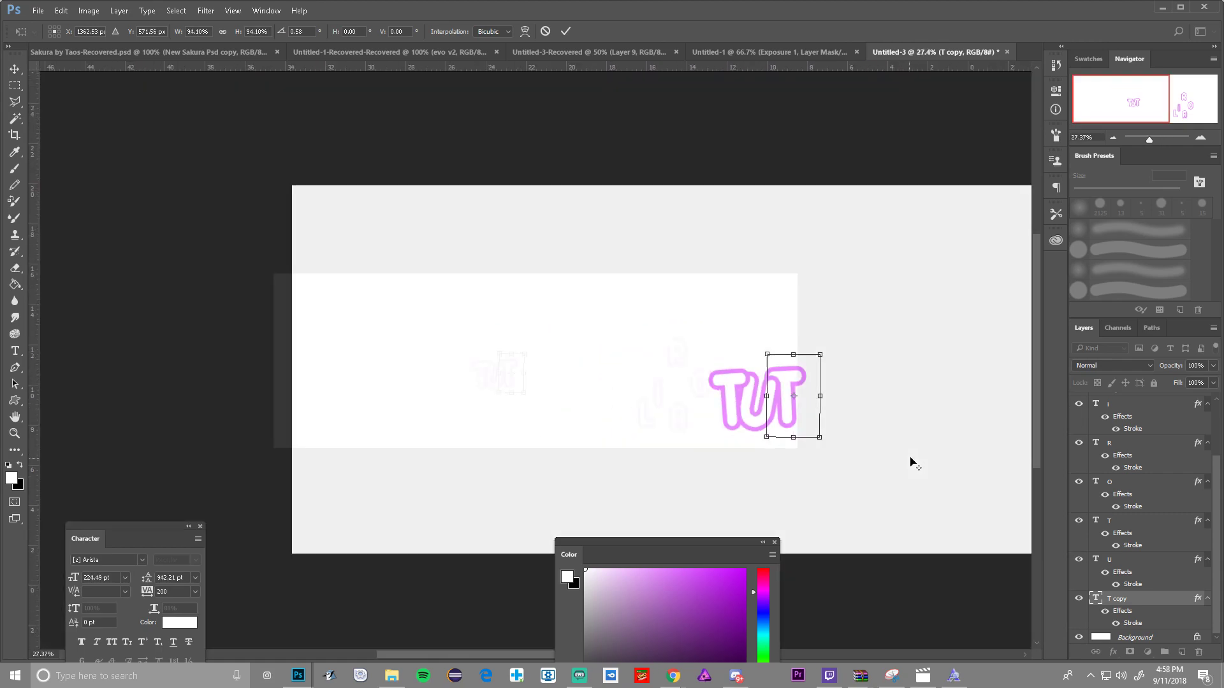
scroll(431, 380, "up", 4)
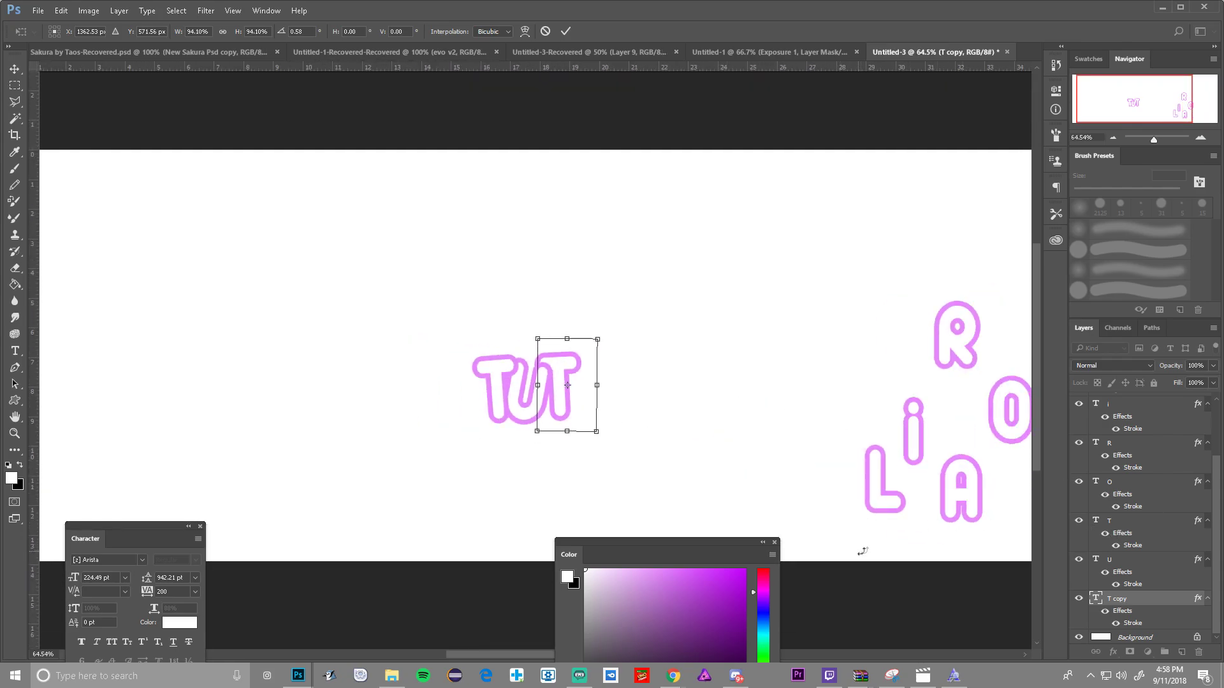
scroll(1105, 523, "up", 1)
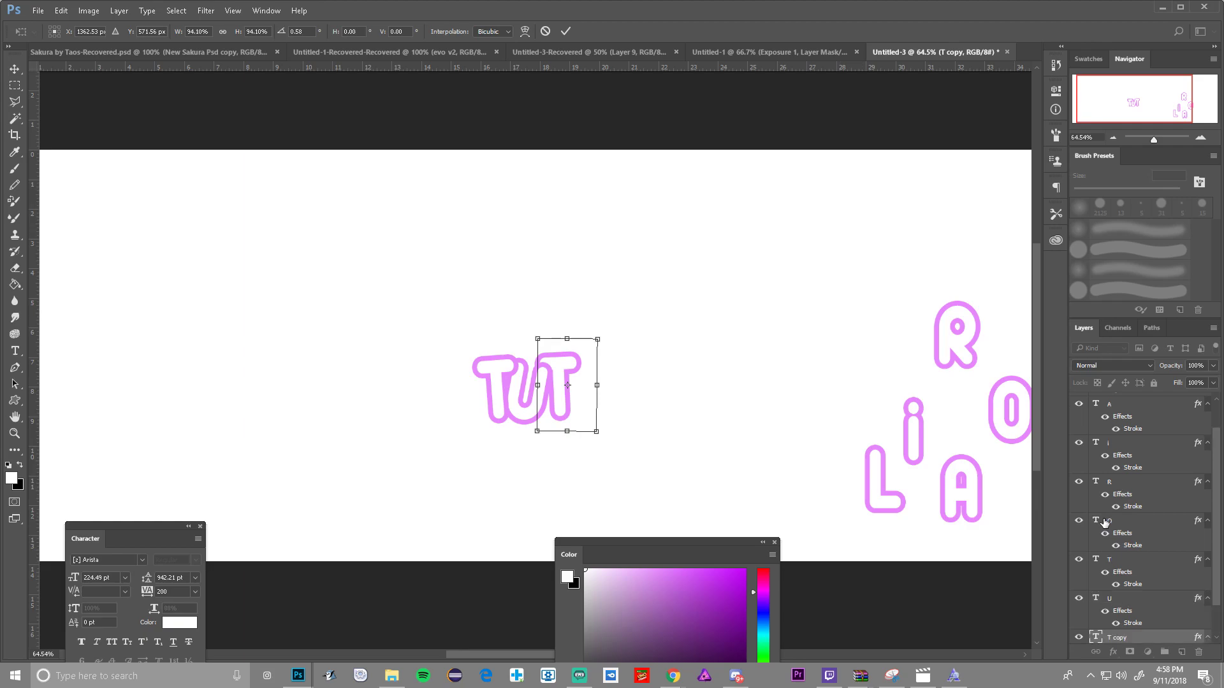
scroll(1112, 529, "up", 3)
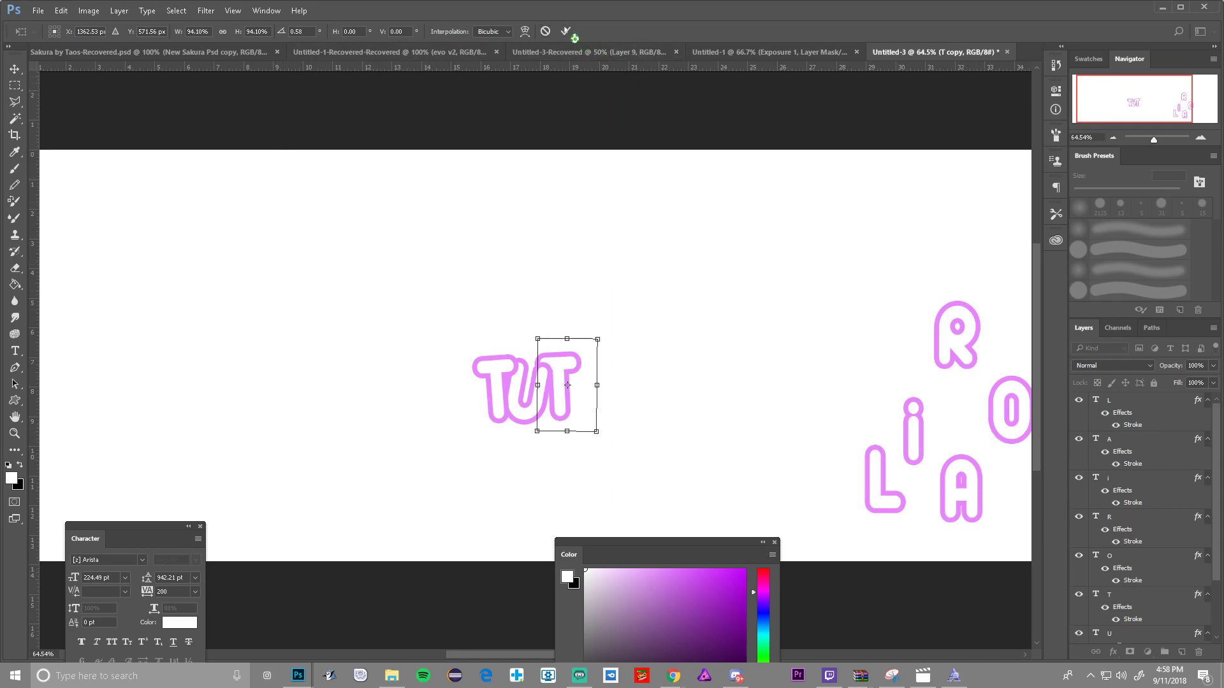
left_click(566, 31)
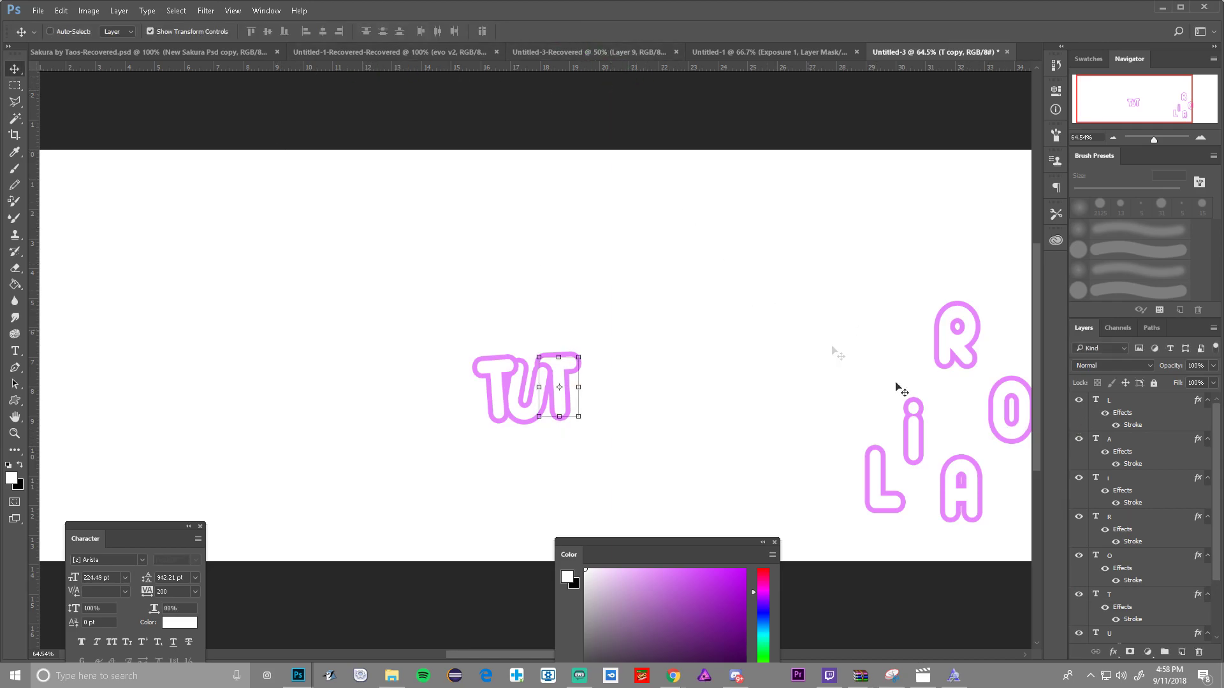
Step: Complete the overlapping word TUTORIAL with the letters O, R, i, A and a tilted L, and activate the Custom Shape tool
left_click(1113, 410)
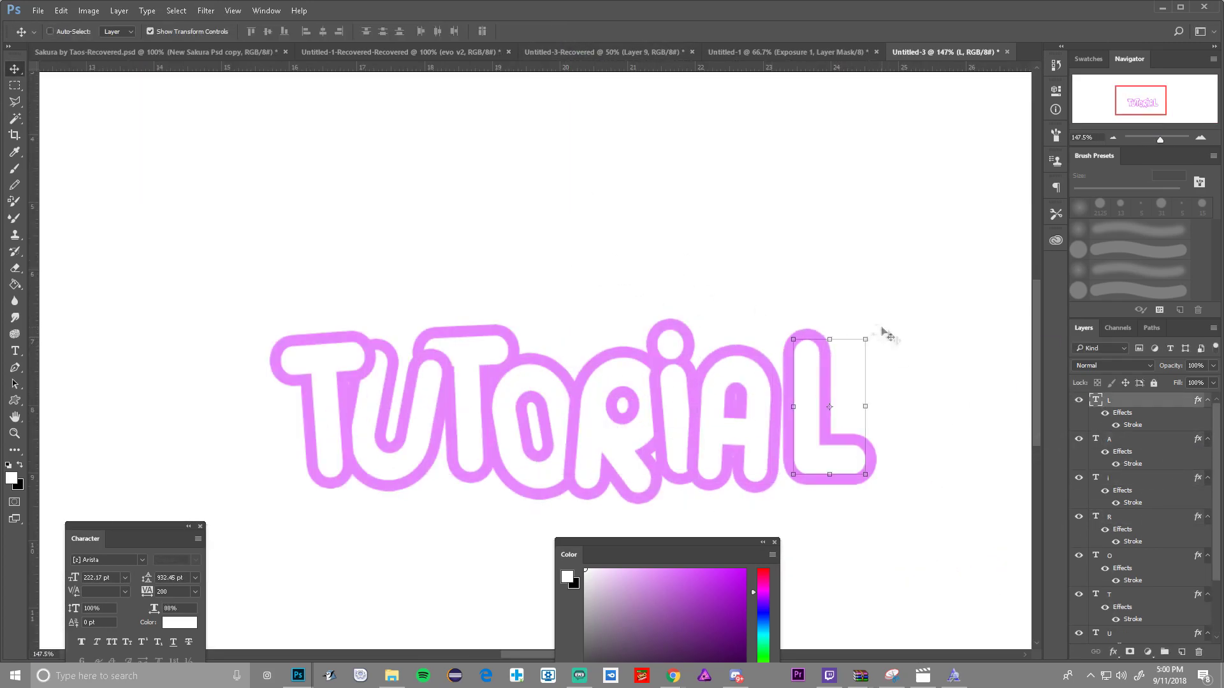
left_click(16, 400)
left_click(80, 461)
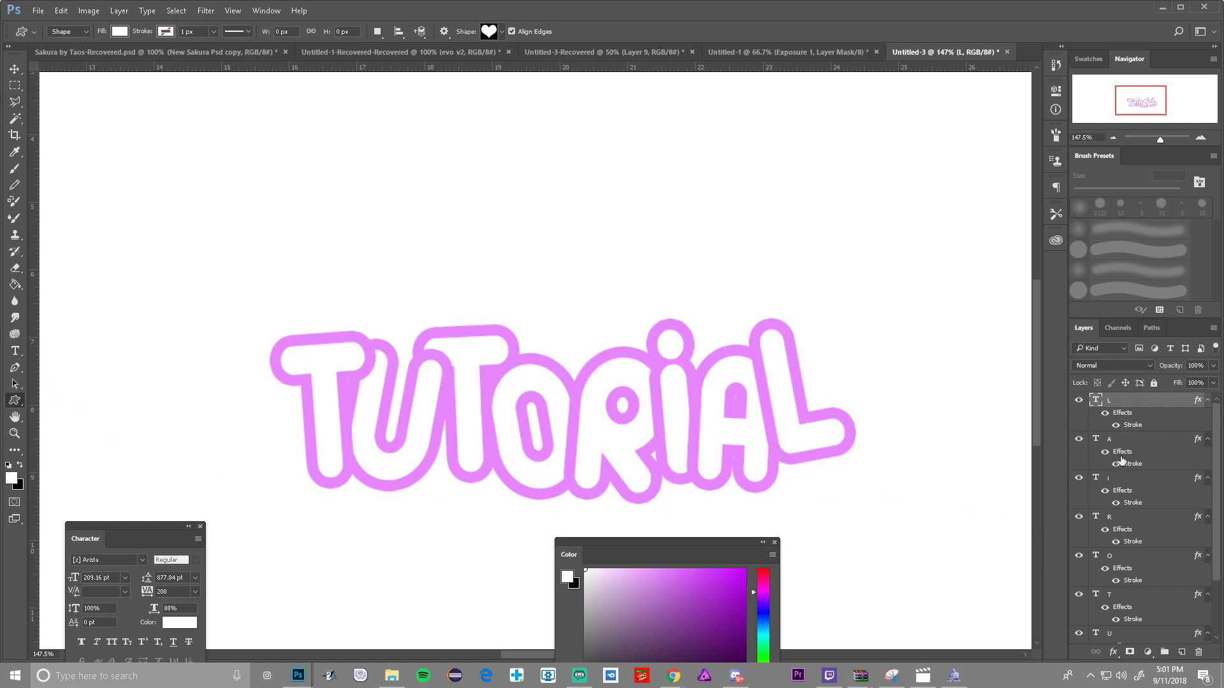
Step: Group all letter layers of the word TUTORIAL, from the L down to the T copy
scroll(1141, 464, "down", 3)
left_click(1120, 599, "shift")
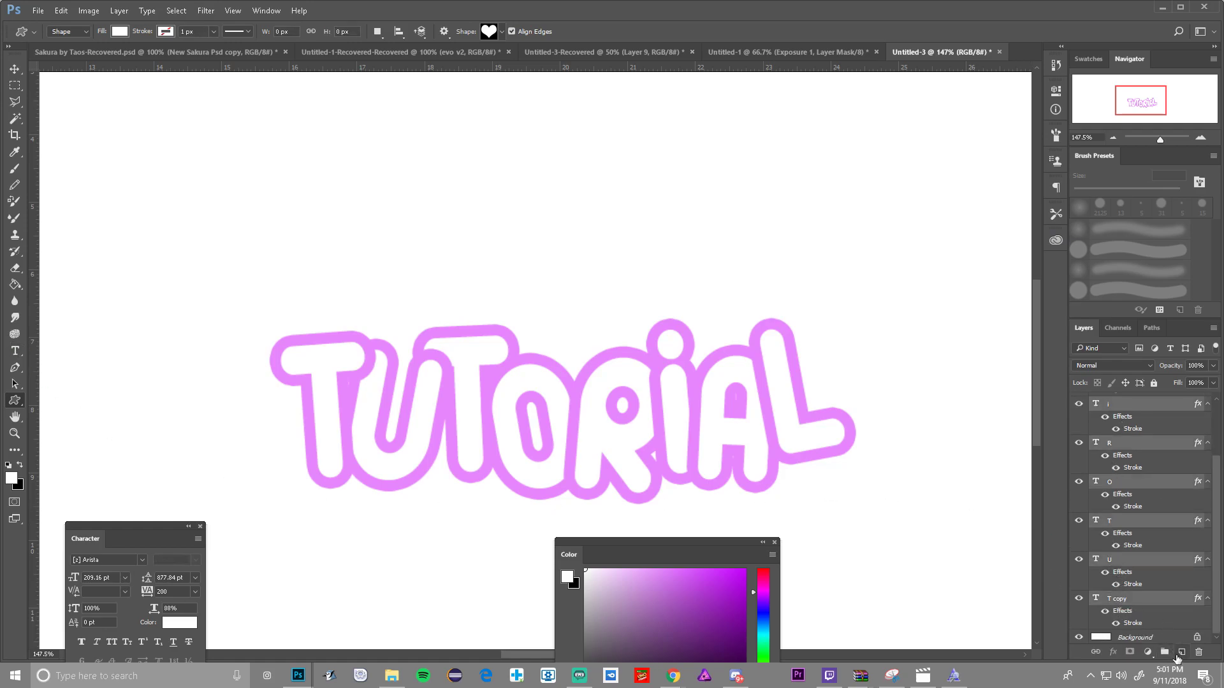
key("ctrl+g")
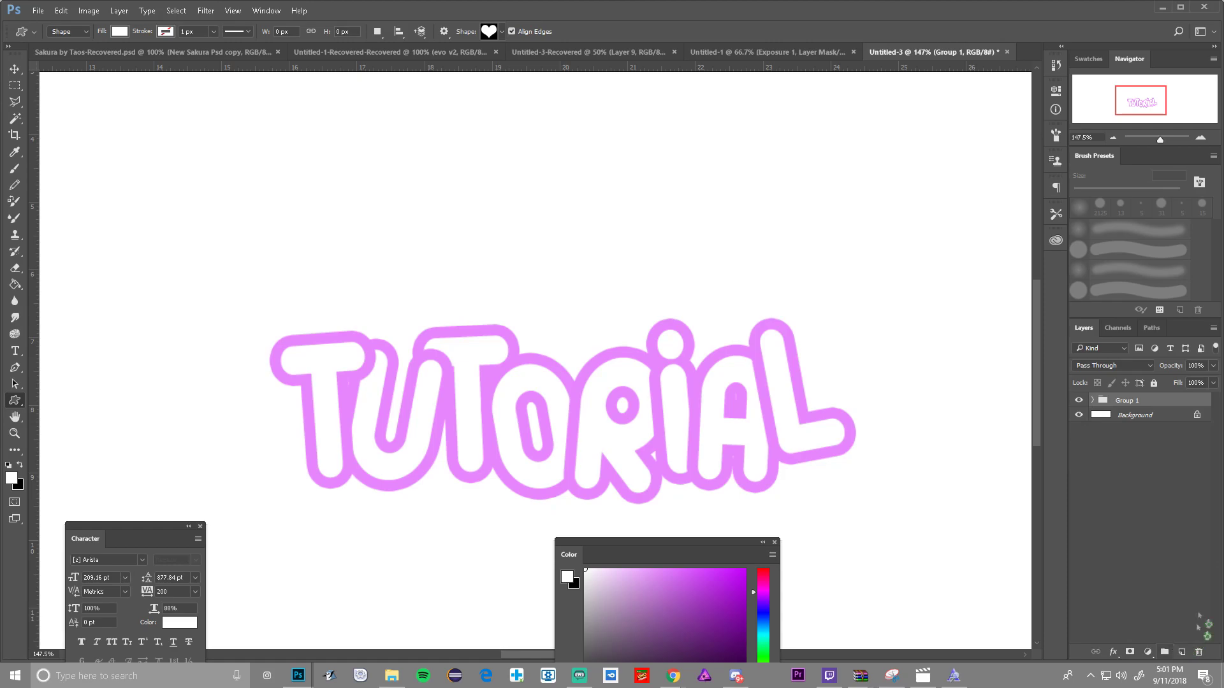
Step: Add a new layer directly above the Background and set the foreground colour to the letters' outline purple, e787ff
left_click(1126, 423)
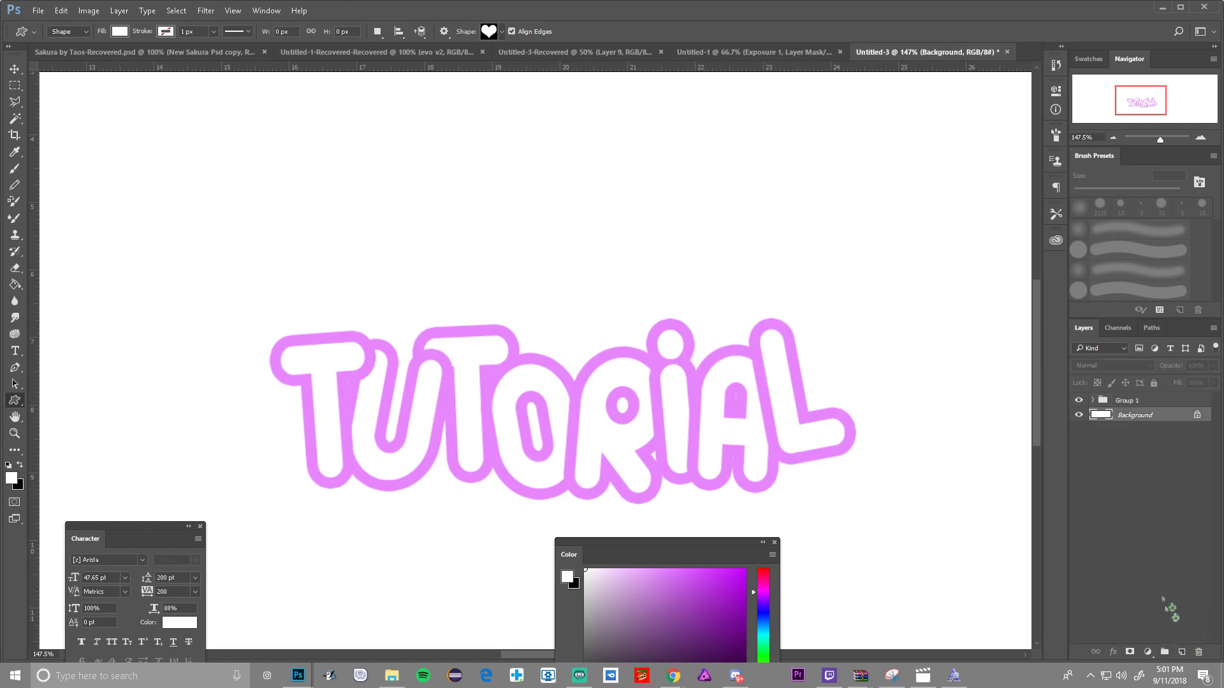
left_click(1182, 652)
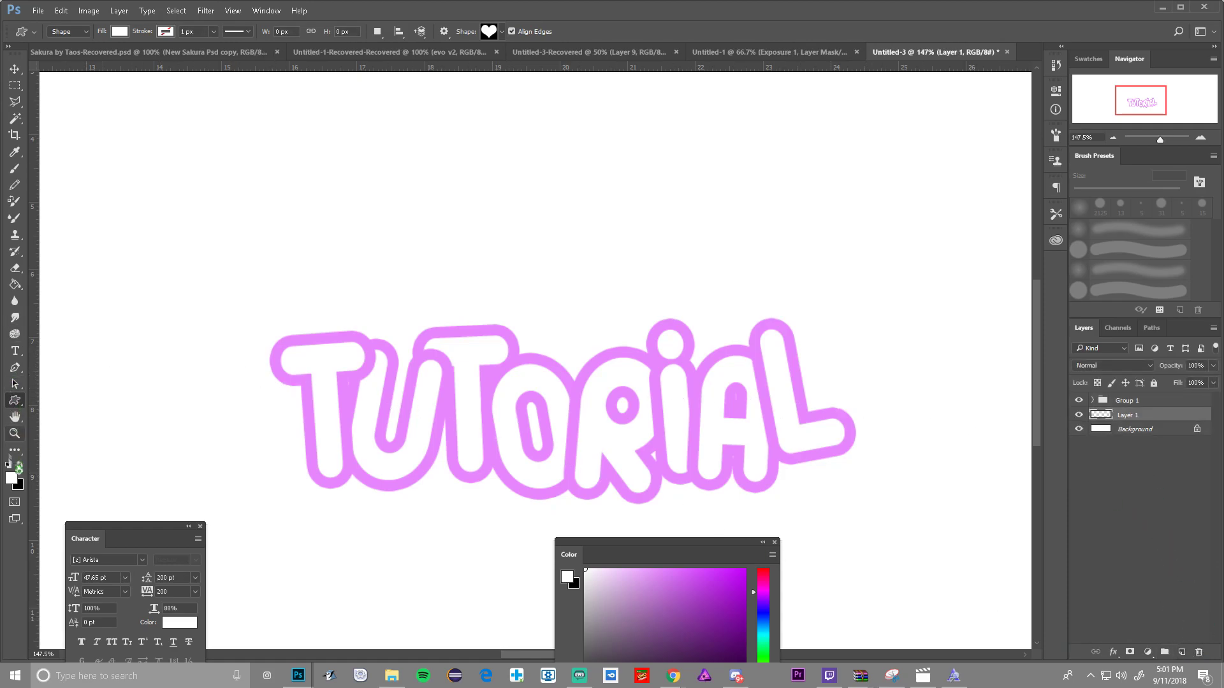
left_click(10, 477)
left_click(370, 342)
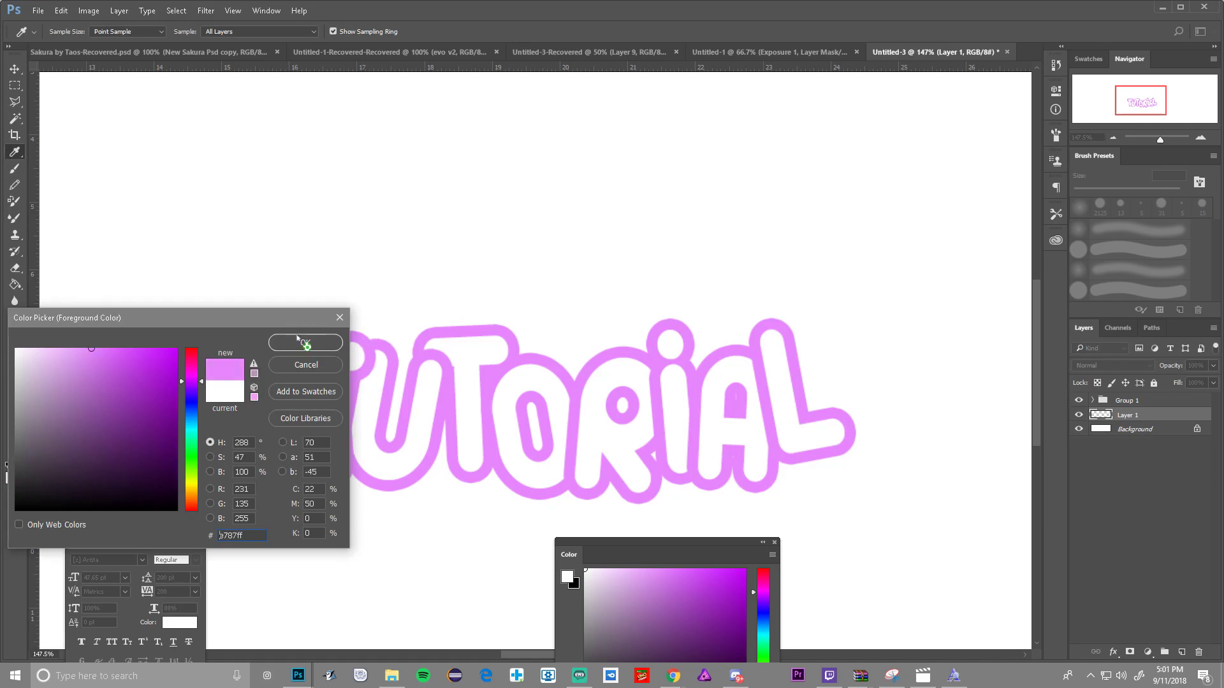
left_click(306, 343)
Step: Activate the Brush tool with a hard round tip and set its size to 14 px
key("b")
mouse_move(305, 361)
left_mouse_down()
mouse_move(341, 364)
mouse_move(306, 364)
left_mouse_up()
left_click(1120, 251)
left_click_drag(411, 369, 204, 397)
left_click_drag(736, 381, 307, 430)
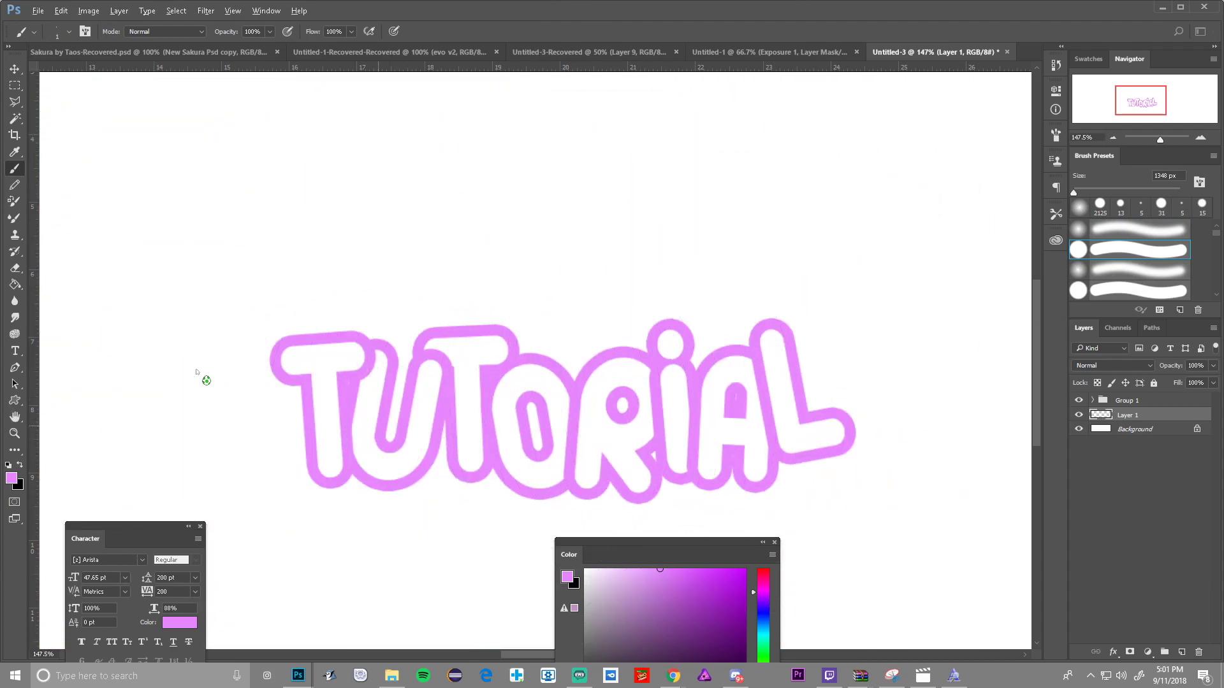
scroll(350, 358, "up", 4)
scroll(599, 357, "down", 4)
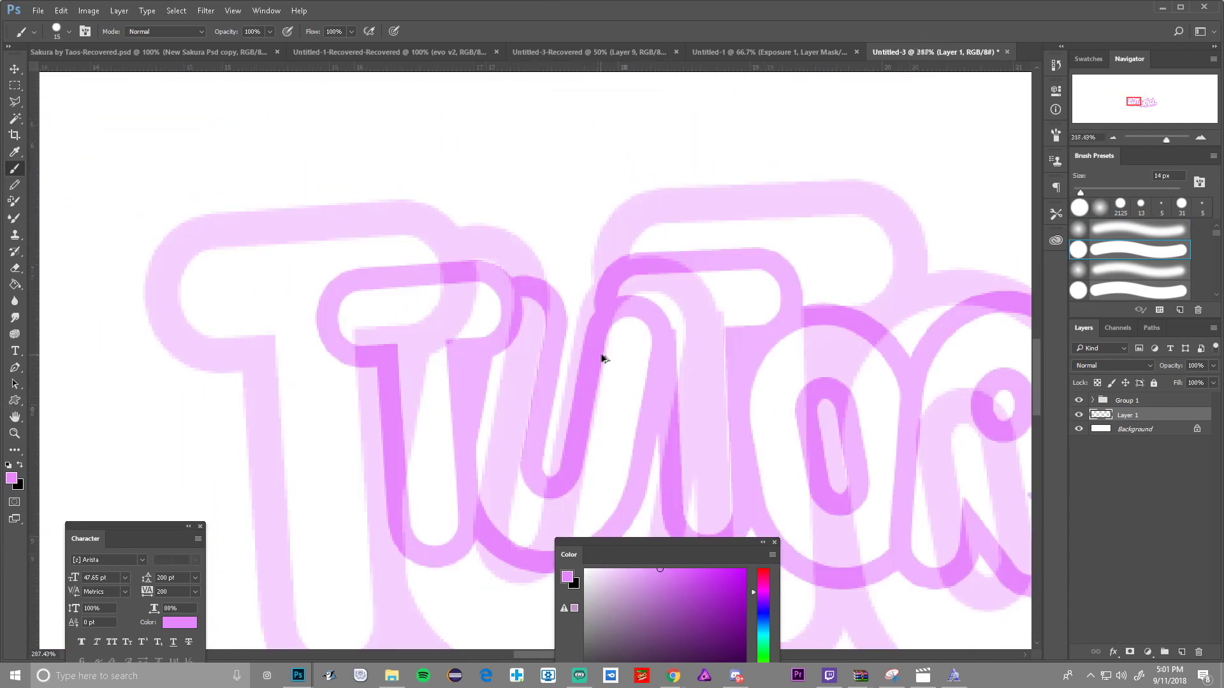
Step: Paint purple along the U's outer edge down to the second T, thickening the outline into a solid side on the new layer
scroll(705, 424, "up", 2)
scroll(654, 429, "up", 2)
key("r")
left_click_drag(560, 438, 401, 303)
key("b")
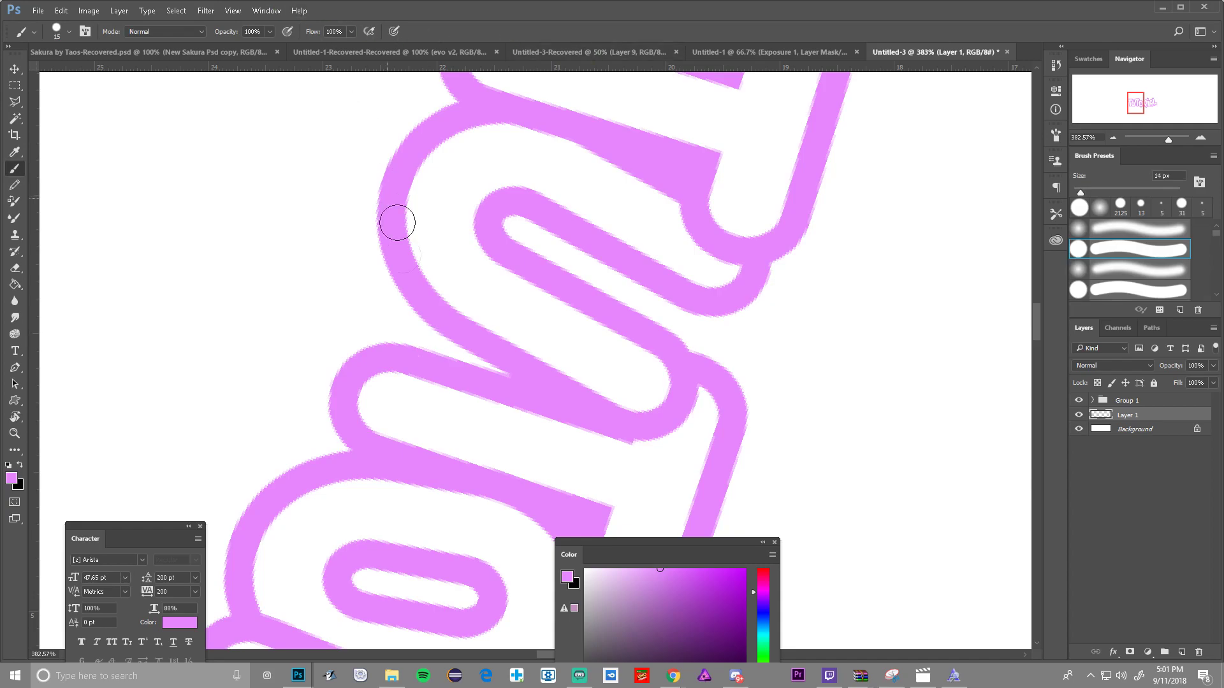
left_click_drag(392, 280, 431, 315)
key("ctrl+z")
key("ctrl+z")
left_click_drag(381, 268, 387, 190)
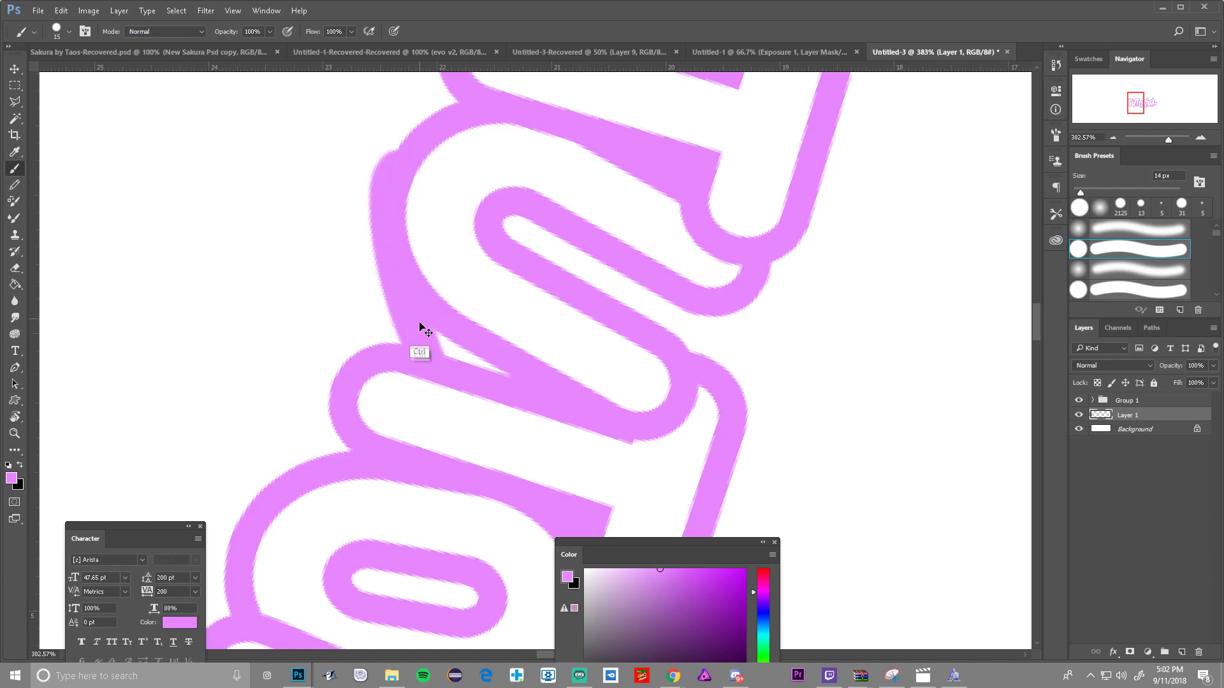
left_click_drag(424, 328, 427, 265)
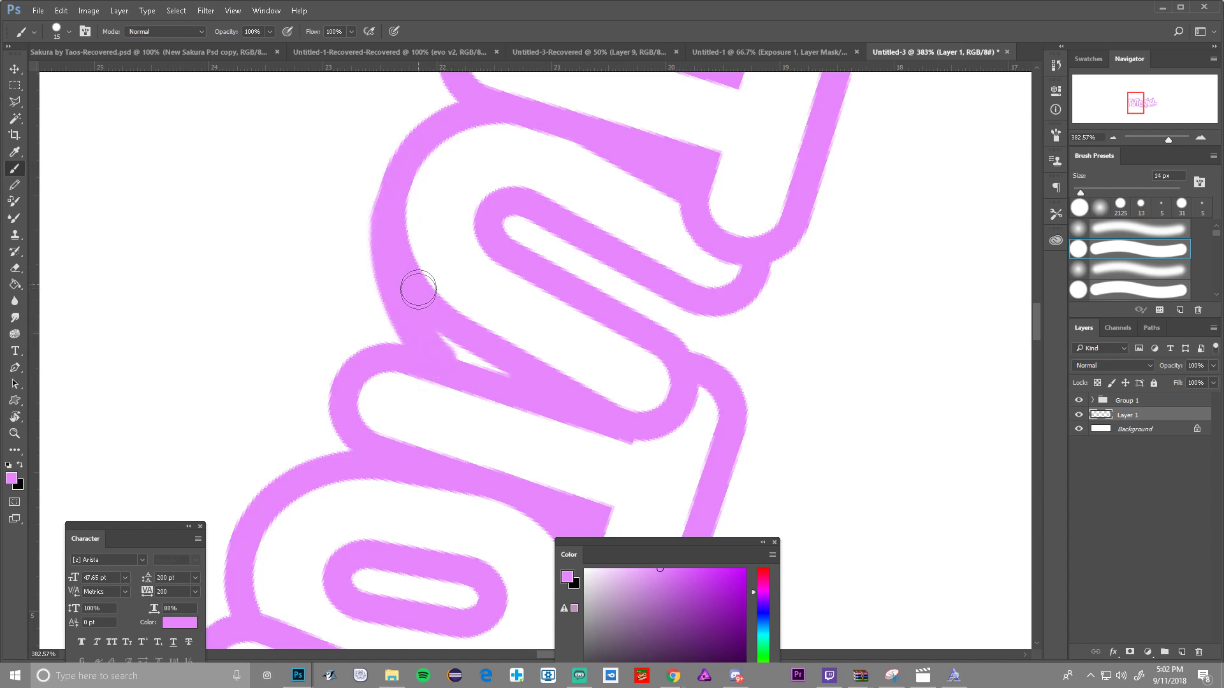
mouse_move(451, 331)
left_mouse_down()
mouse_move(481, 350)
mouse_move(491, 382)
mouse_move(664, 432)
mouse_move(644, 457)
left_mouse_up()
key("r")
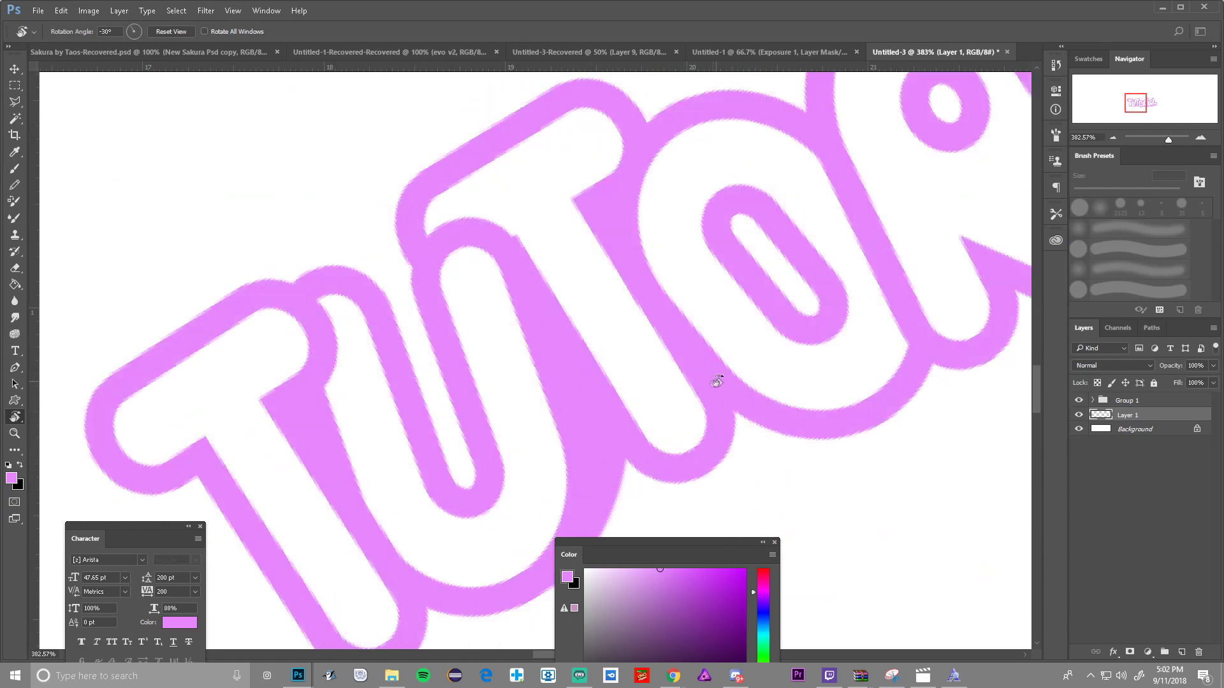
mouse_move(569, 468)
left_mouse_down()
mouse_move(423, 382)
mouse_move(399, 282)
mouse_move(385, 347)
mouse_move(428, 439)
mouse_move(427, 518)
mouse_move(453, 460)
mouse_move(444, 499)
mouse_move(430, 481)
mouse_move(430, 495)
mouse_move(463, 420)
mouse_move(448, 478)
mouse_move(452, 418)
mouse_move(431, 422)
mouse_move(418, 502)
mouse_move(467, 441)
left_mouse_up()
key("b")
key("ctrl+alt+z")
key("ctrl+alt+z")
Step: Enable Shape Dynamics for the brush and choose its size control option
left_click(1056, 134)
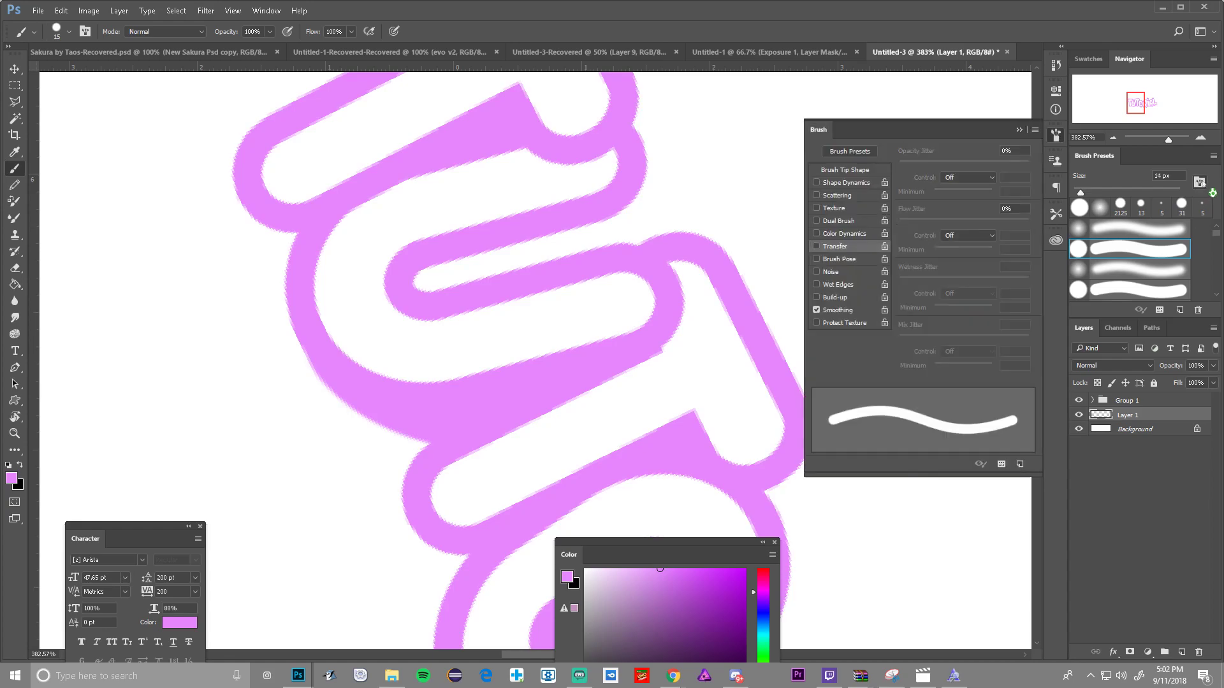
left_click(817, 183)
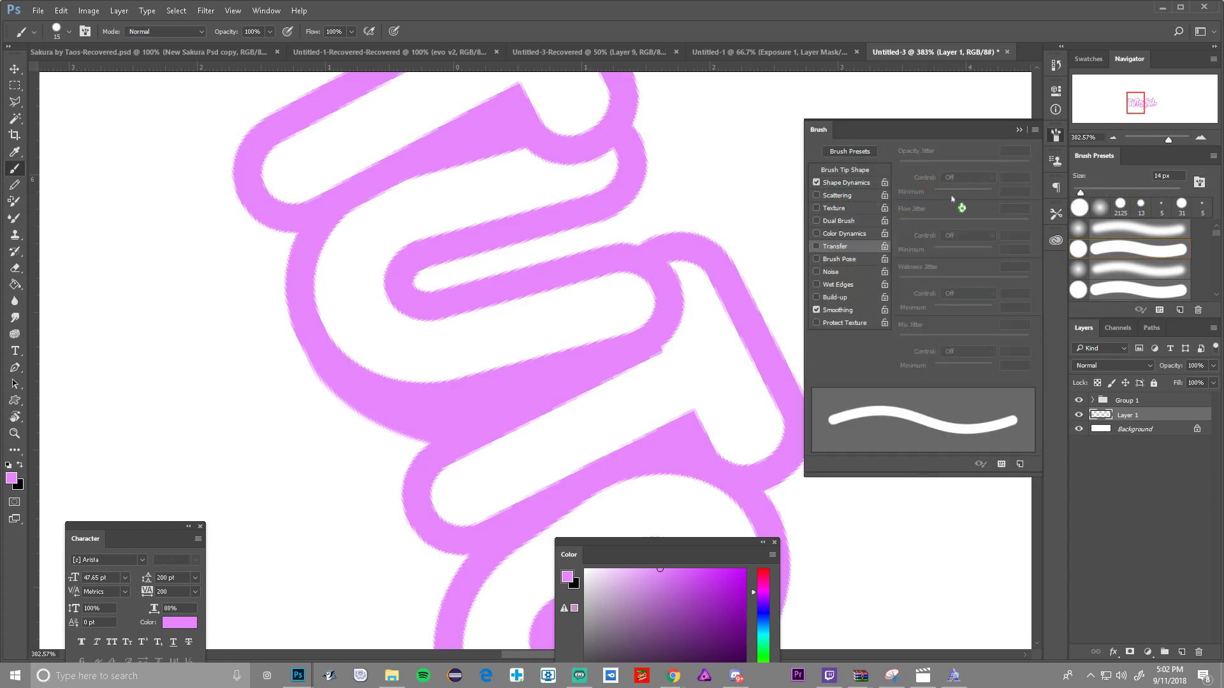
left_click(854, 183)
left_click(968, 177)
left_click(966, 195)
Step: Paint the purple side thickness along the remaining letters of TUTORIAL and return to the unrotated view of the whole canvas
key("r")
mouse_move(409, 420)
left_mouse_down()
mouse_move(429, 270)
mouse_move(451, 276)
mouse_move(391, 255)
left_mouse_up()
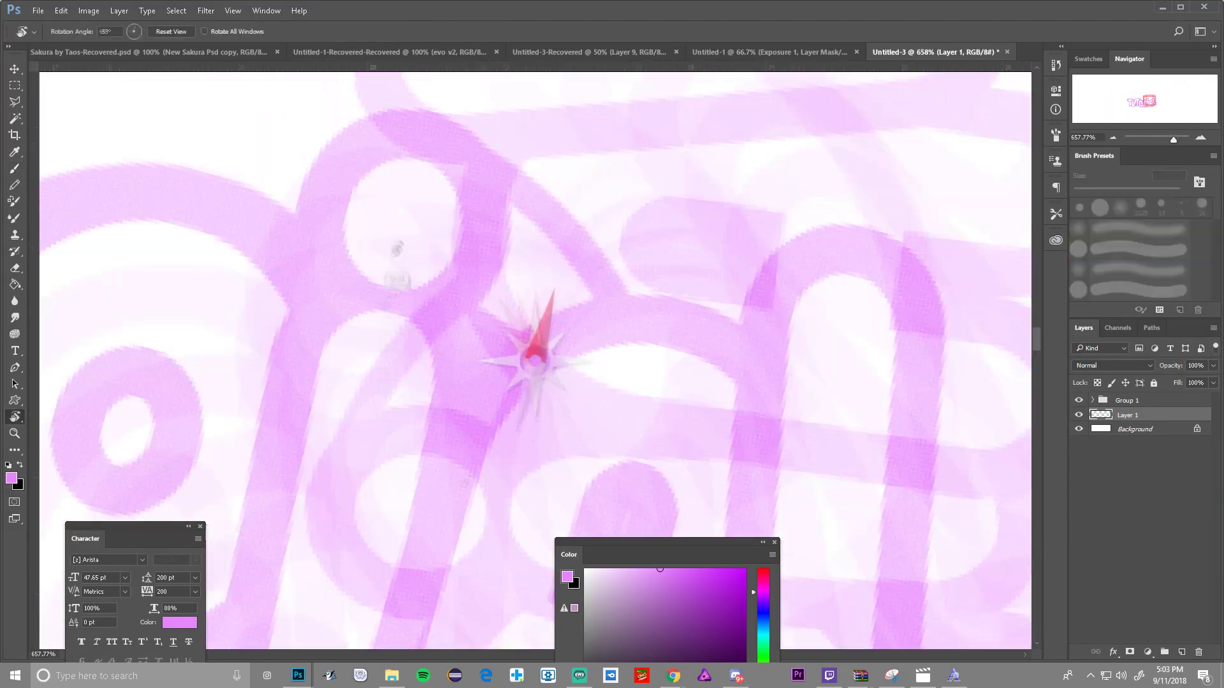
scroll(391, 254, "up", 3)
key("r")
key("ctrl+0")
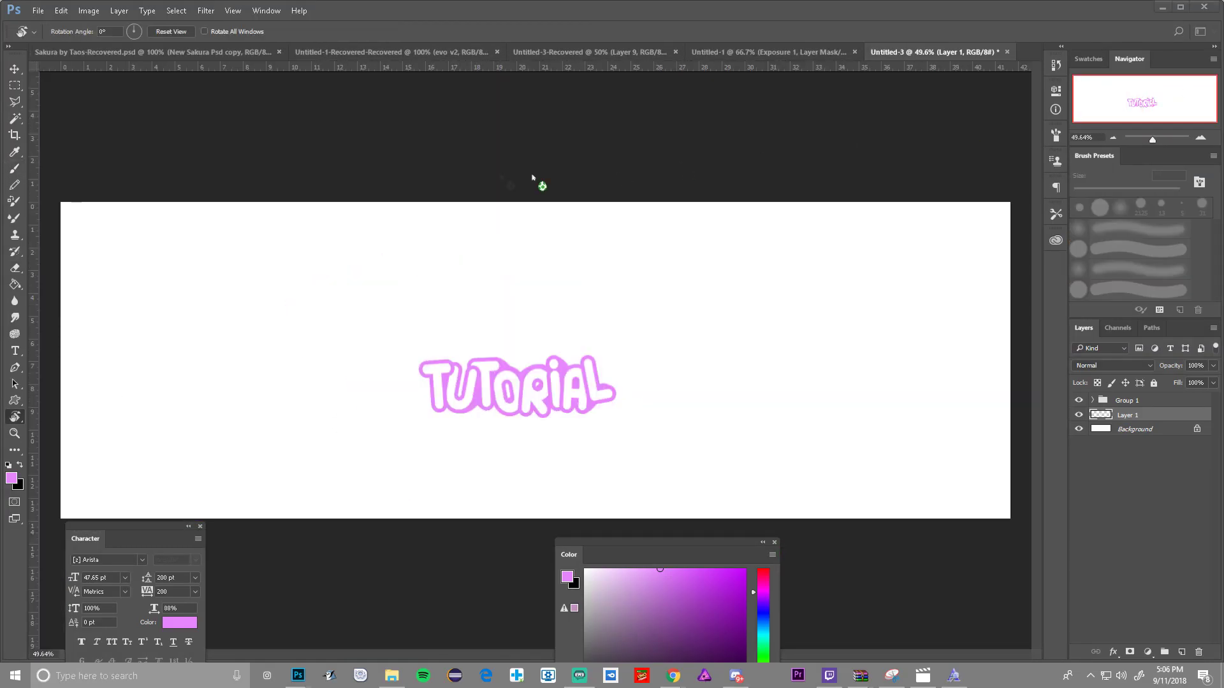
Step: Add the white word "Text" in Arista at 47.65 pt above TUTORIAL on its own layer and move that layer above Group 1
left_click(16, 350)
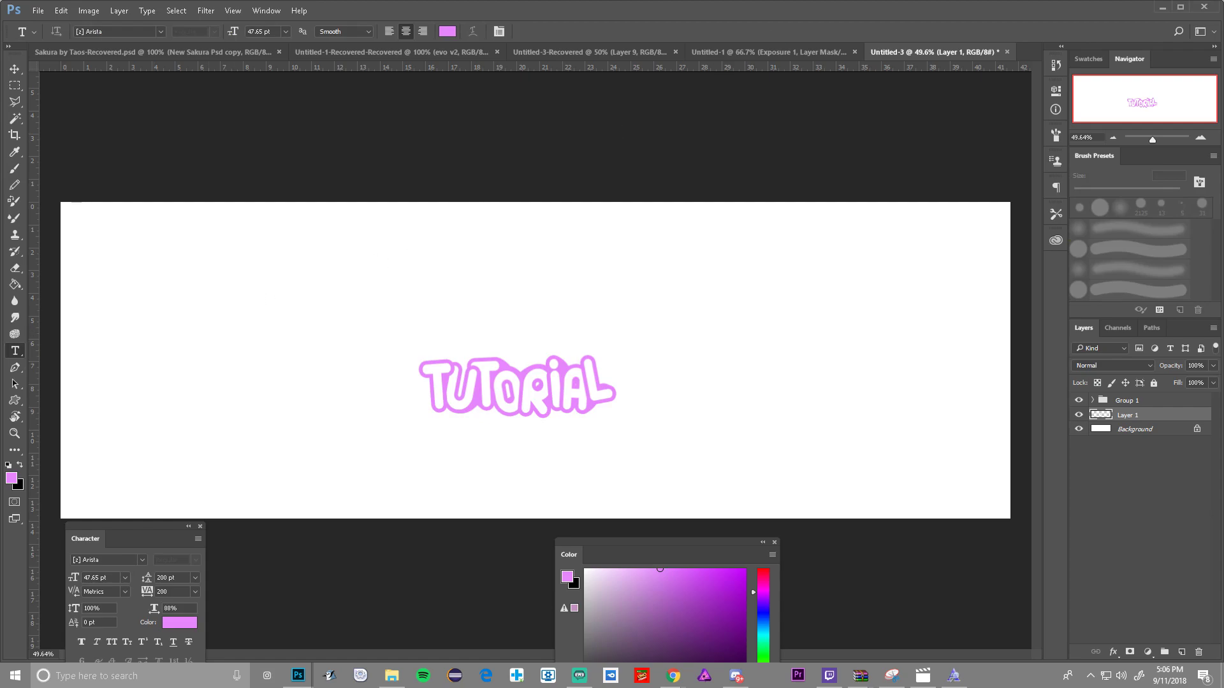
scroll(415, 423, "up", 8)
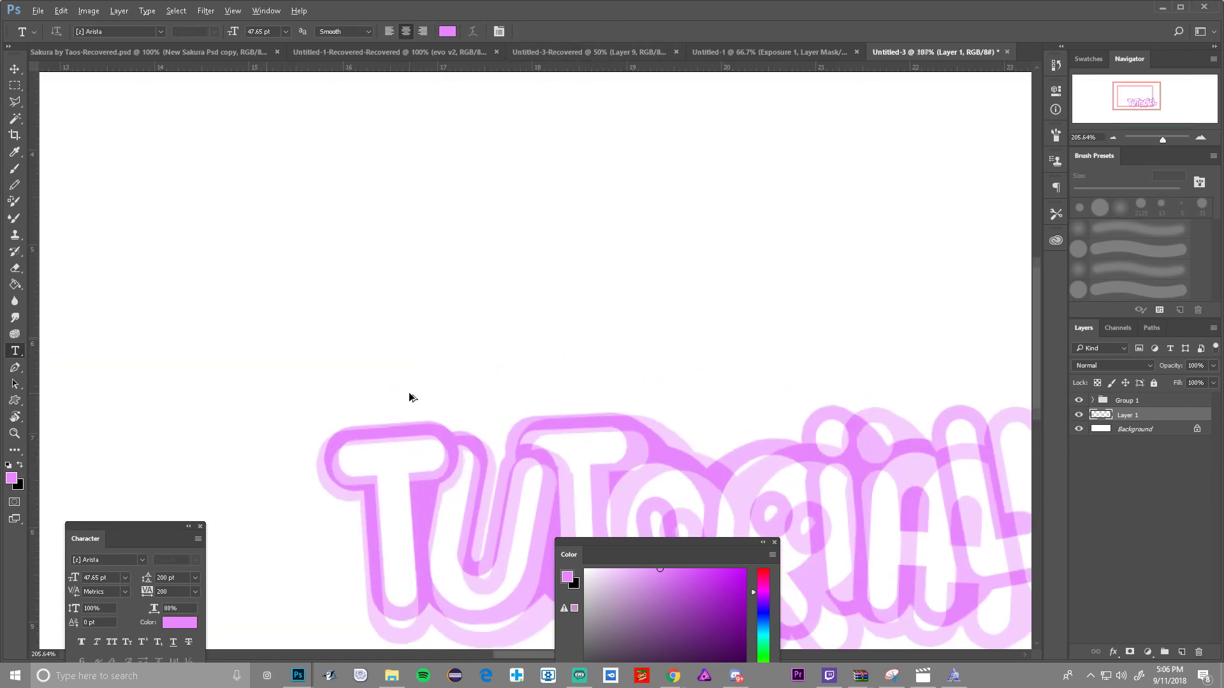
left_click(345, 406)
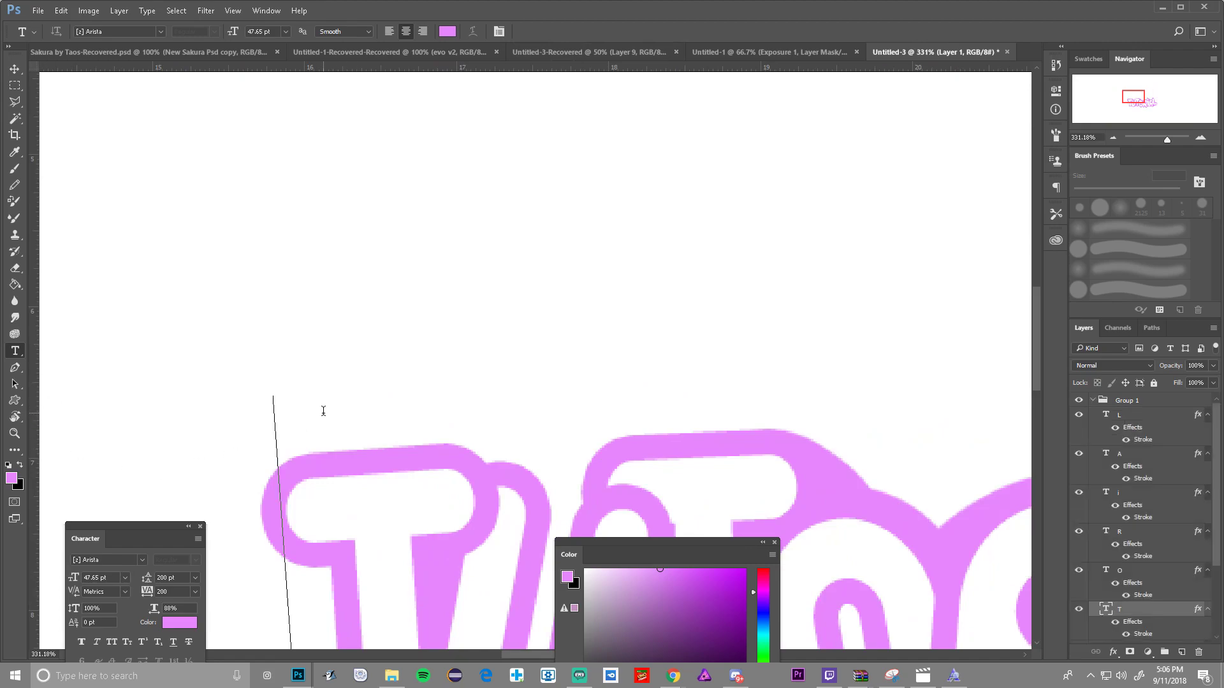
left_click(546, 32)
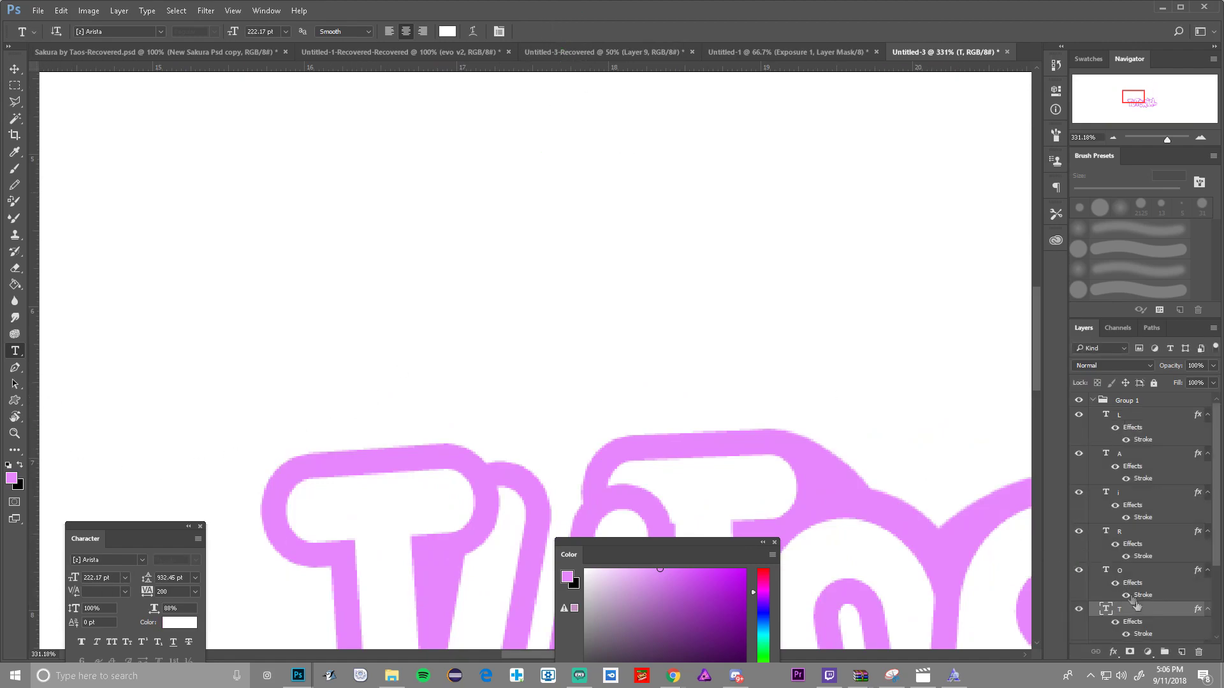
left_click(1182, 654)
scroll(701, 474, "down", 6)
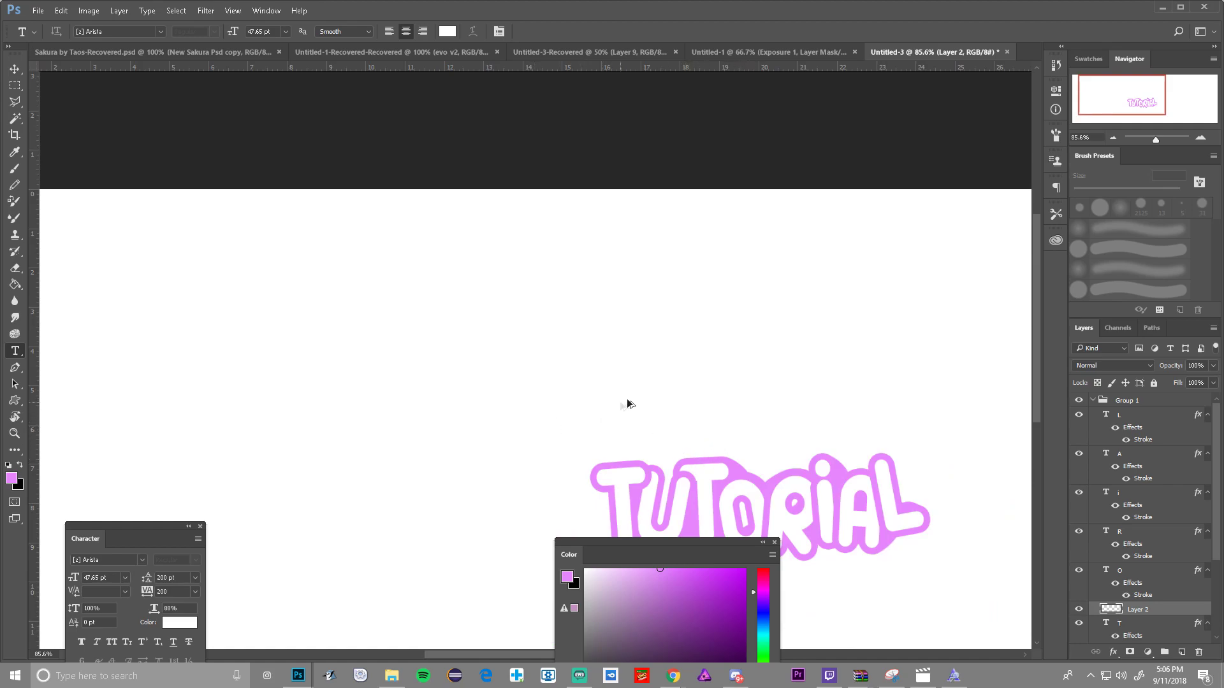
scroll(631, 408, "up", 3)
left_click(604, 380)
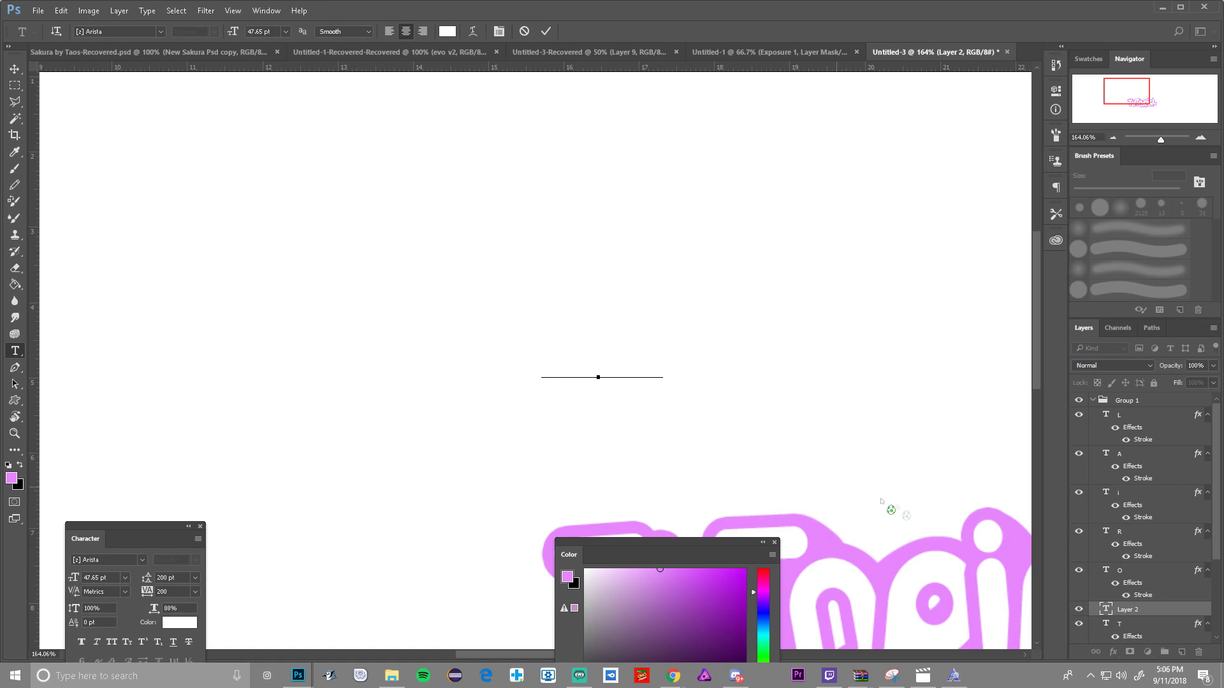
left_click_drag(1125, 610, 1129, 399)
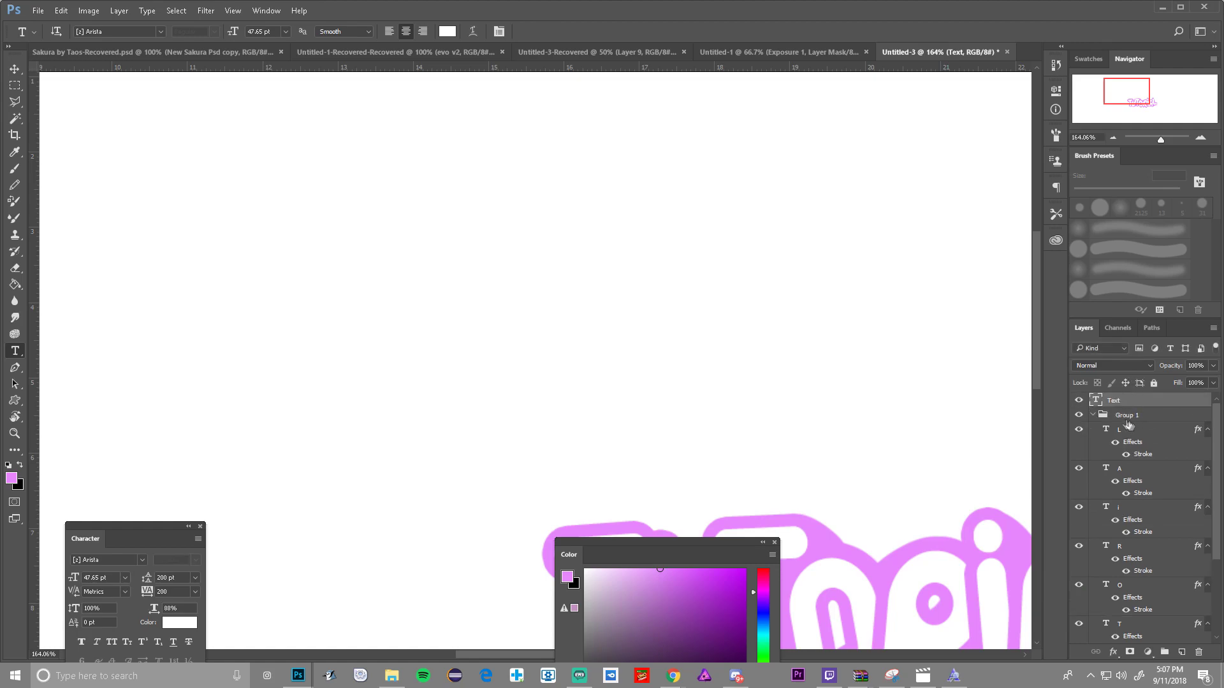
Step: Collapse Group 1 and add an outside Stroke of 5 px to the Text layer
left_click(1095, 418)
right_click(1120, 415)
left_click(975, 72)
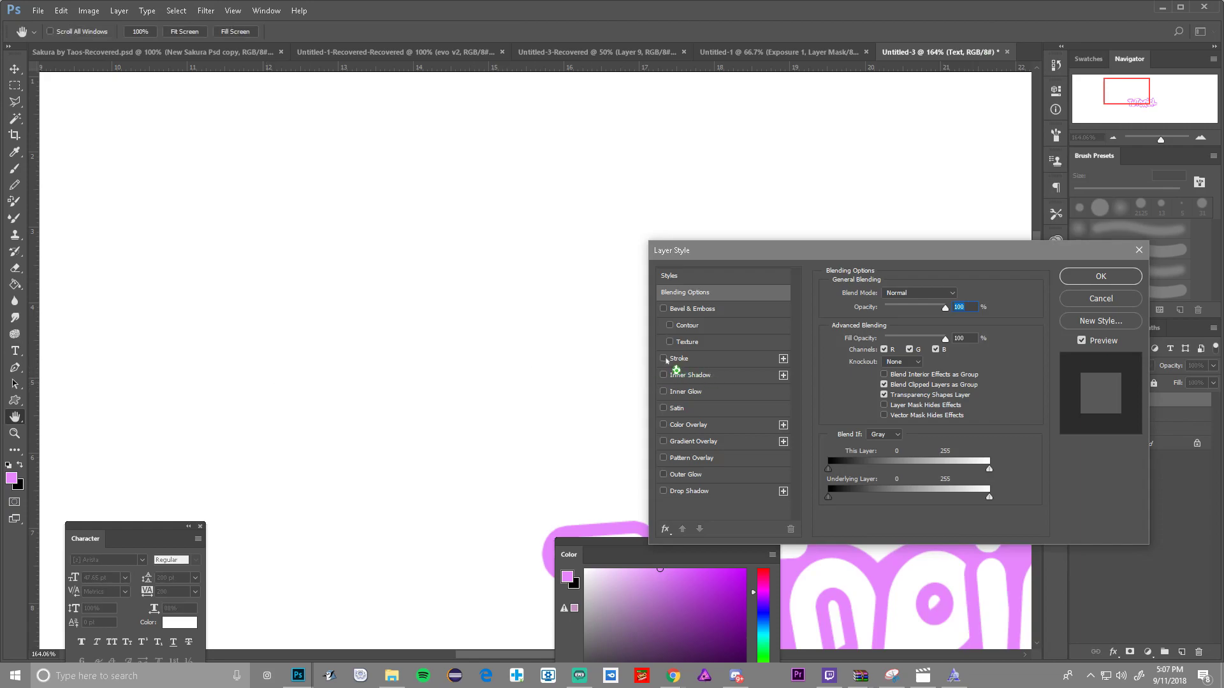
left_click(664, 359)
left_click(696, 360)
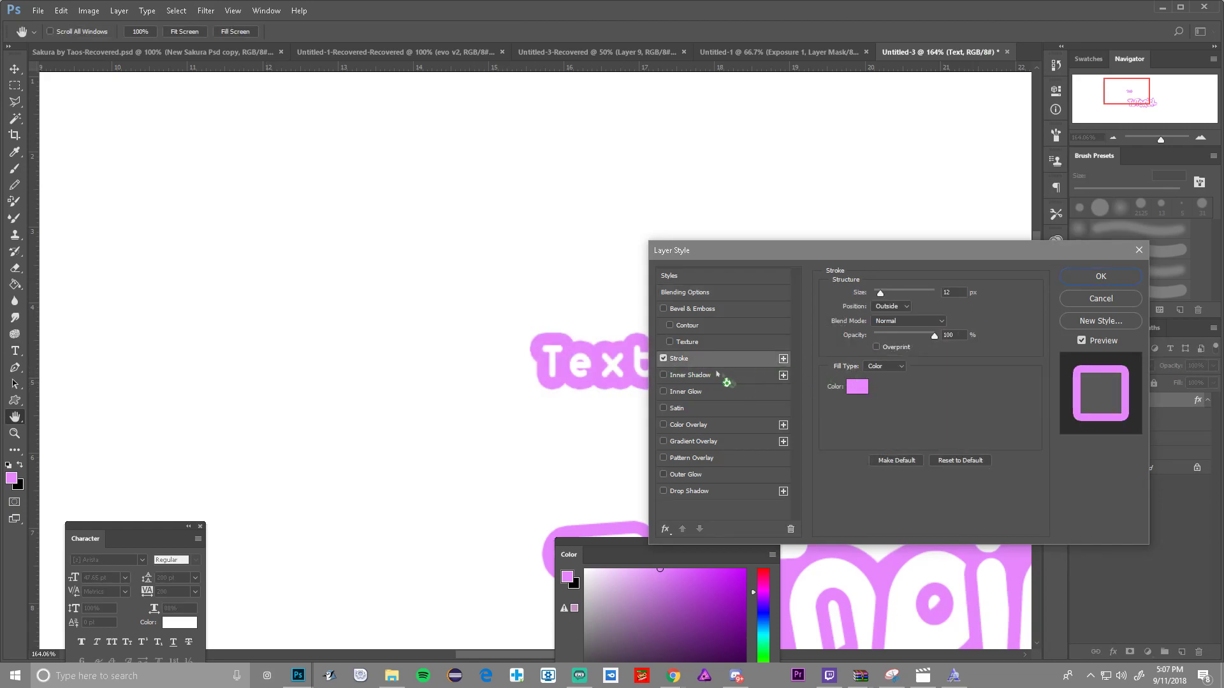
left_click(941, 291)
type("7")
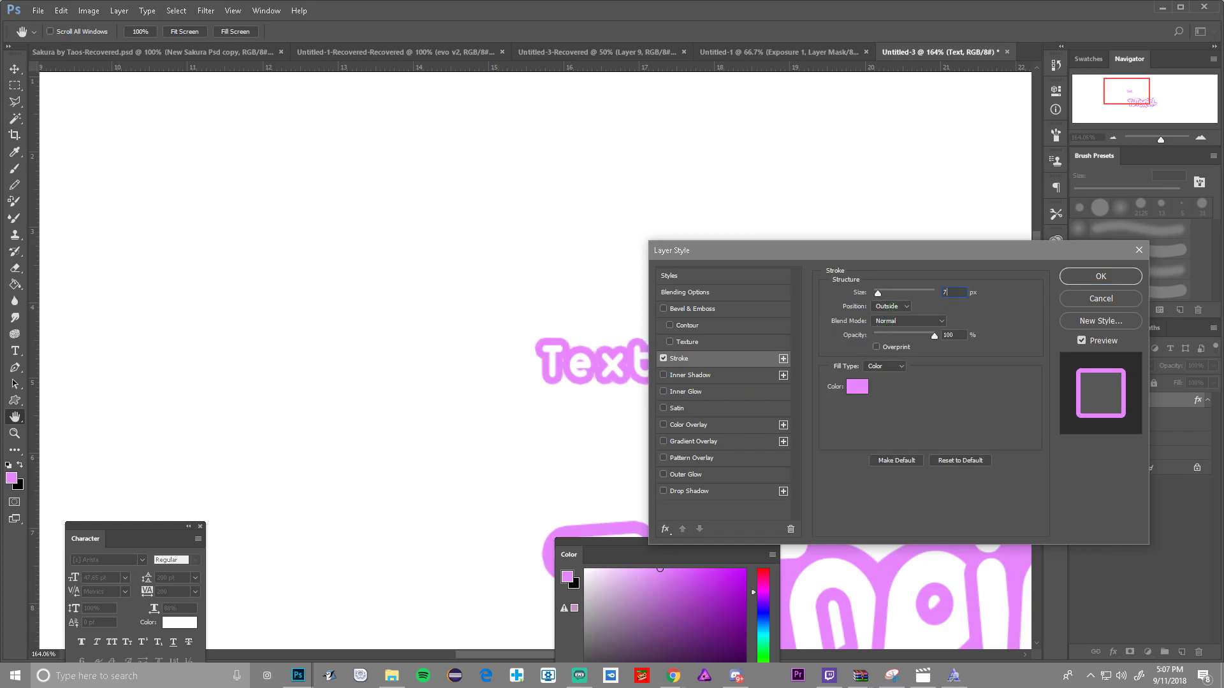
type("6")
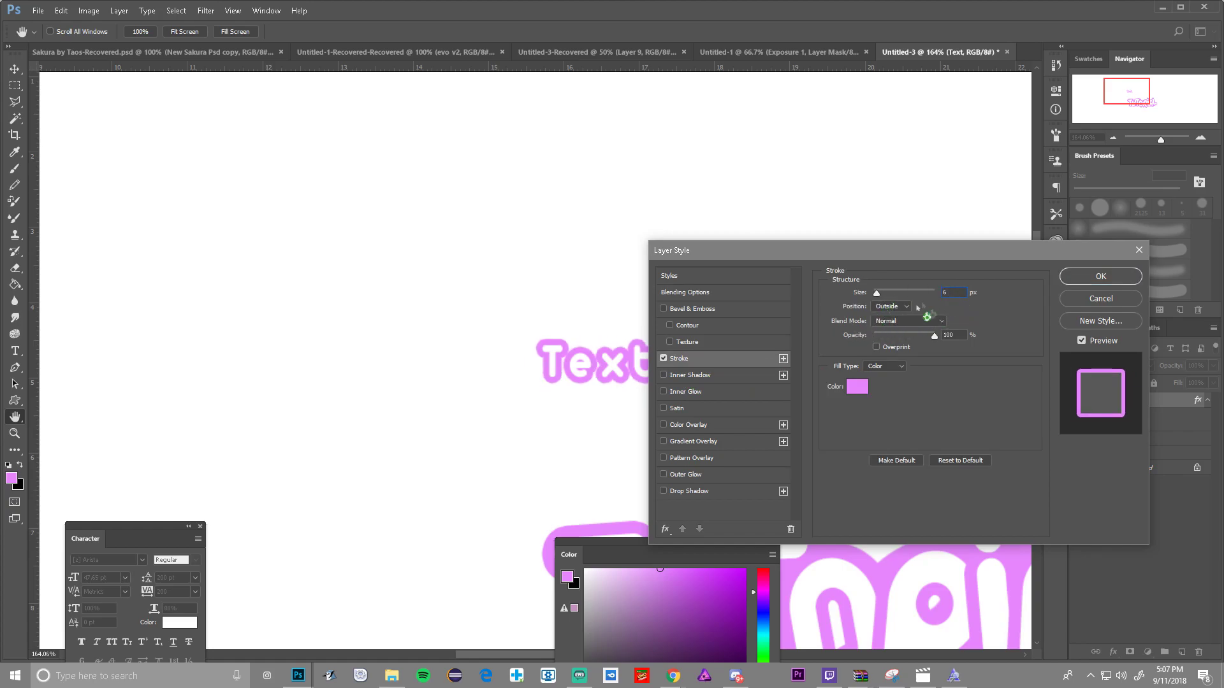
key("BackSpace")
type("5")
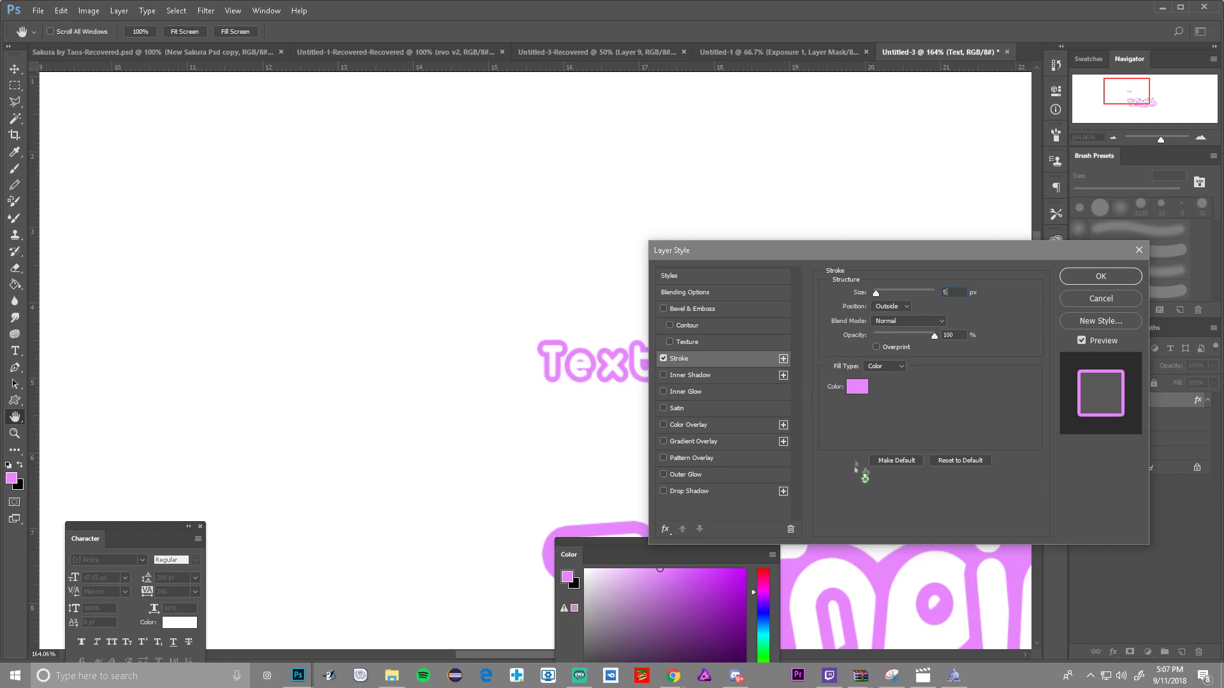
Step: Set the Text layer's stroke colour to 87b5ff and apply the layer style
left_click(857, 387)
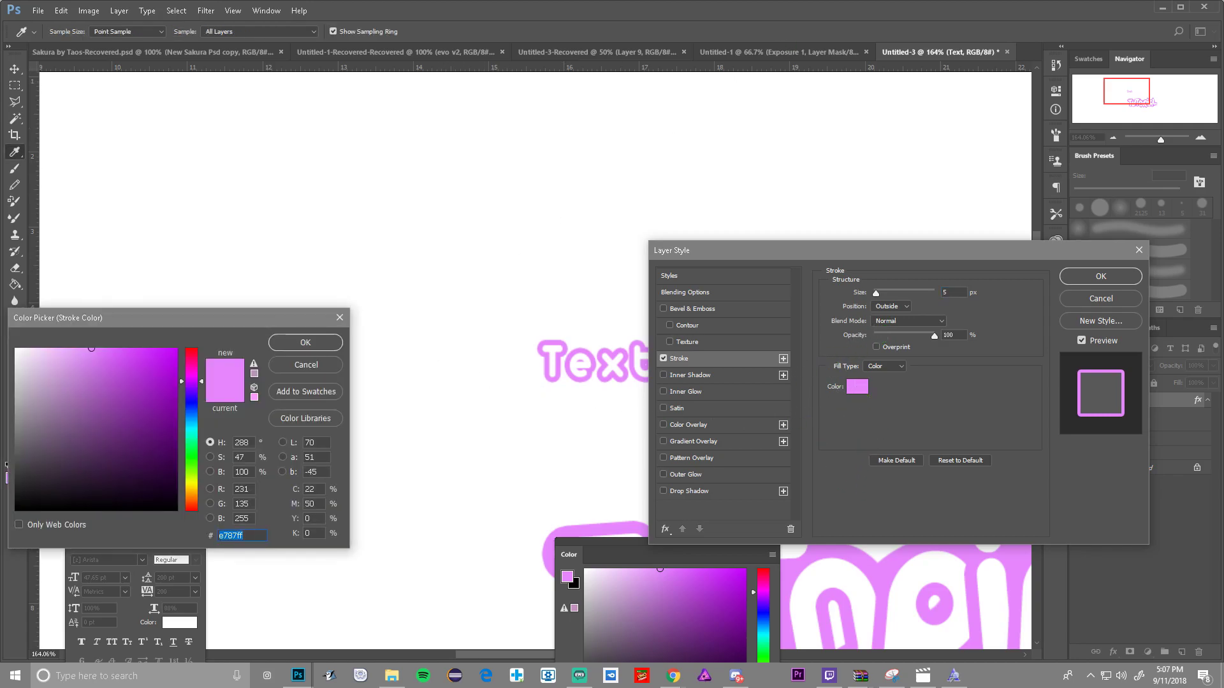
type("87b5ff")
left_click(310, 346)
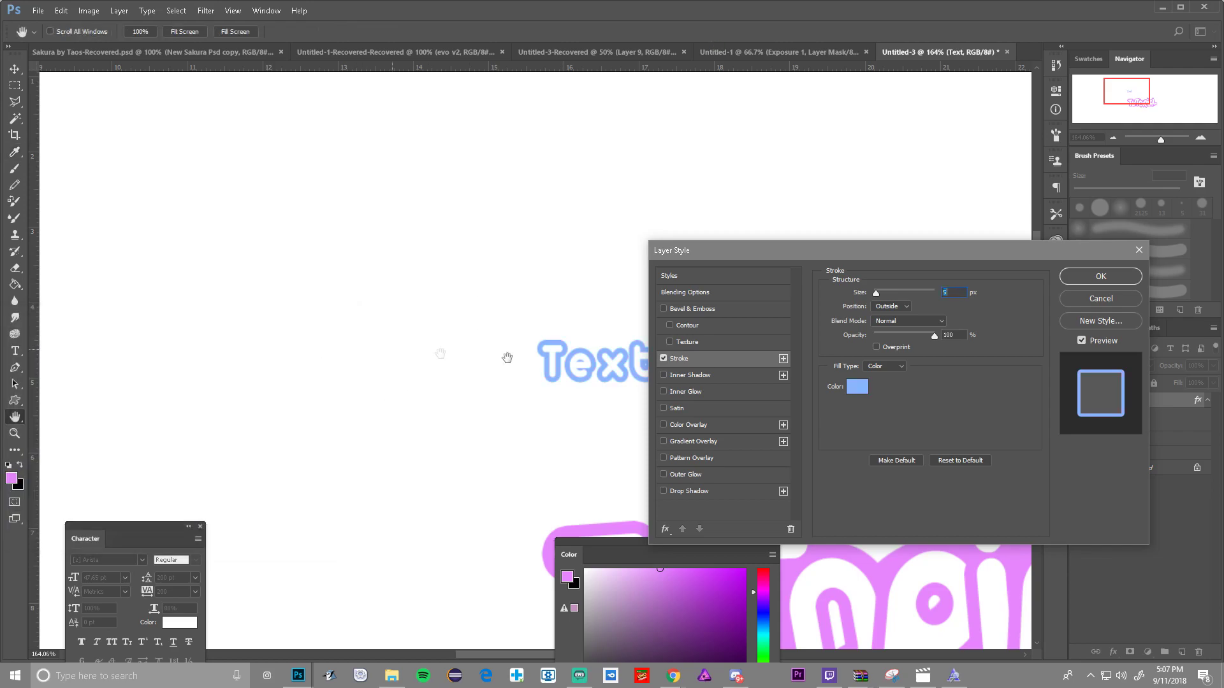
left_click(1100, 277)
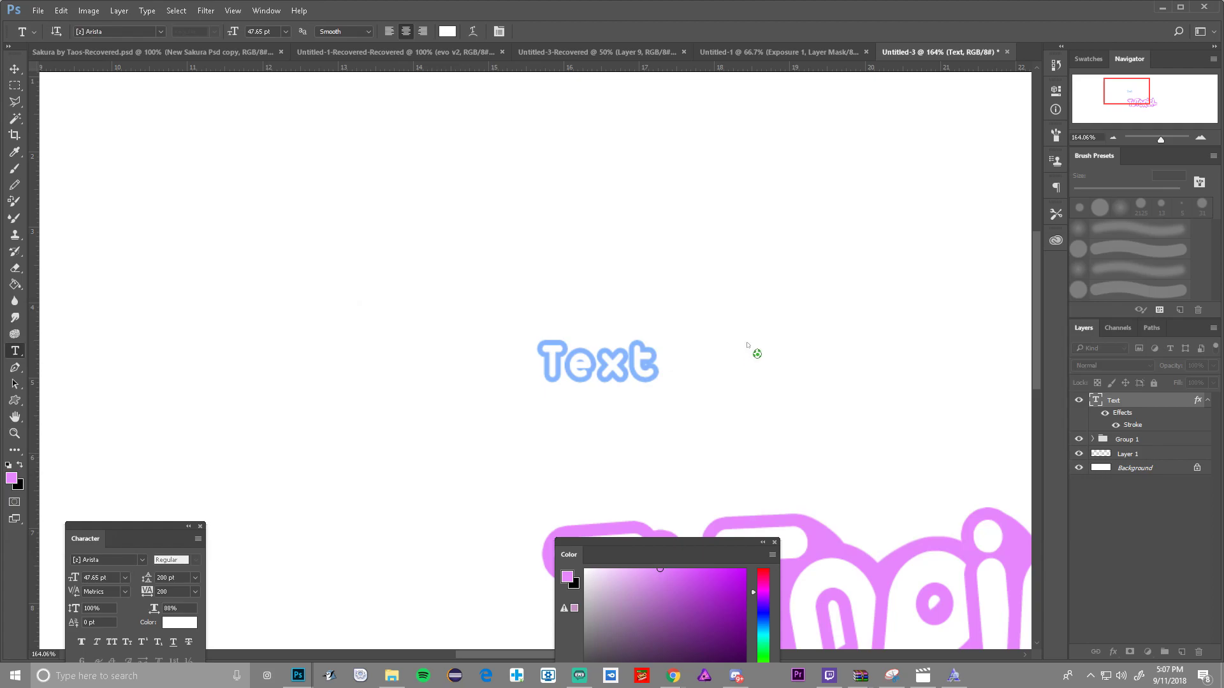
Step: Move the word "Text" just above the first T of TUTORIAL, tilt it slightly counterclockwise, and apply the transform
scroll(744, 338, "down", 5)
scroll(413, 330, "up", 4)
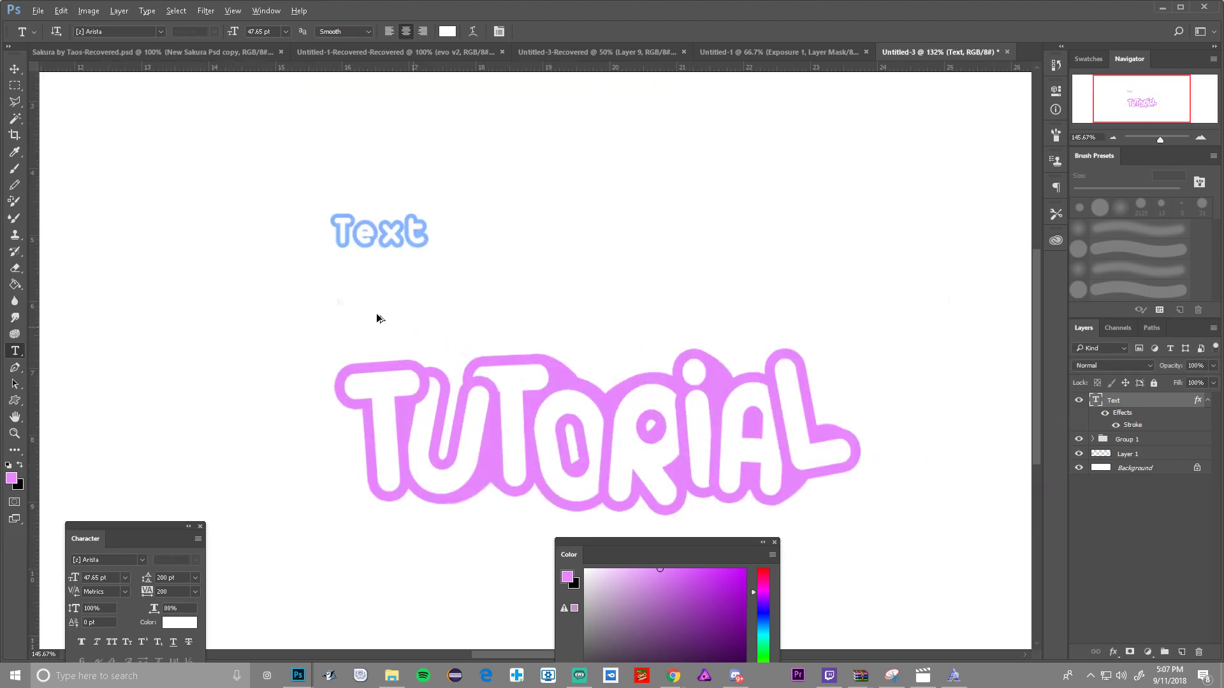
scroll(412, 330, "up", 1)
left_click(15, 70)
left_click_drag(385, 208, 452, 304)
scroll(402, 339, "up", 5)
left_click_drag(403, 340, 439, 331)
left_click_drag(497, 278, 497, 284)
left_click_drag(440, 331, 443, 332)
key("Return")
key("ctrl+0")
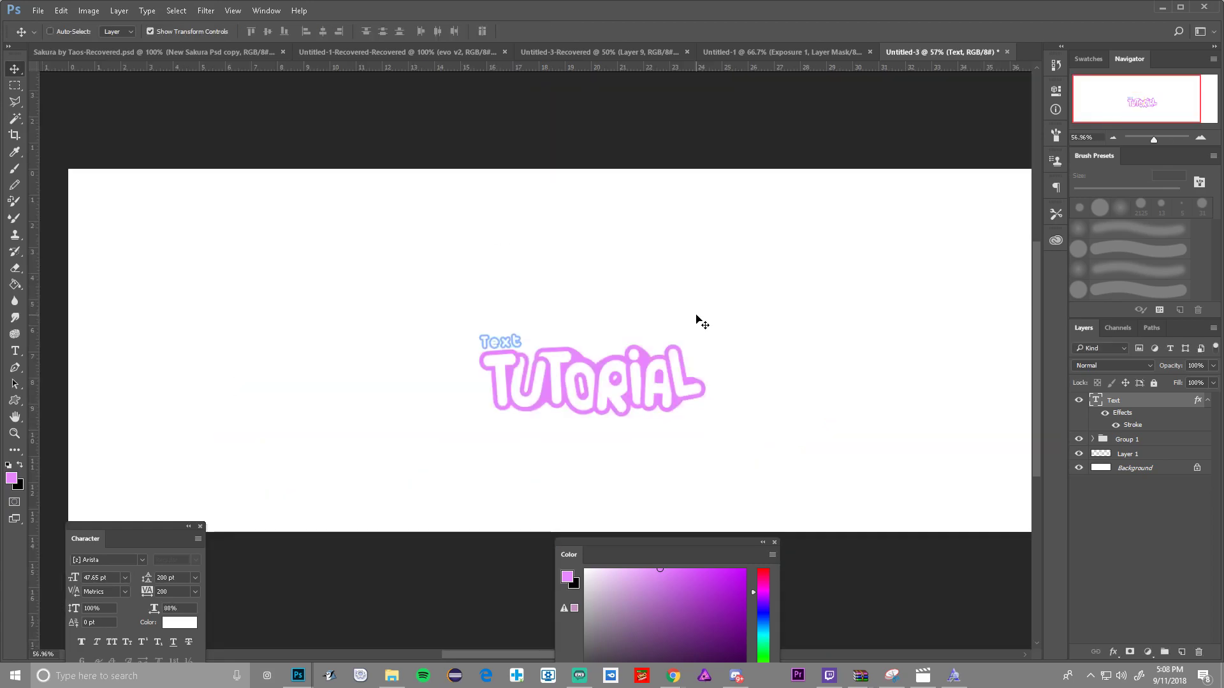
Step: Draw a purple heart about 55 px wide with the Custom Shape tool just beside the upper end of the L
scroll(582, 370, "up", 6)
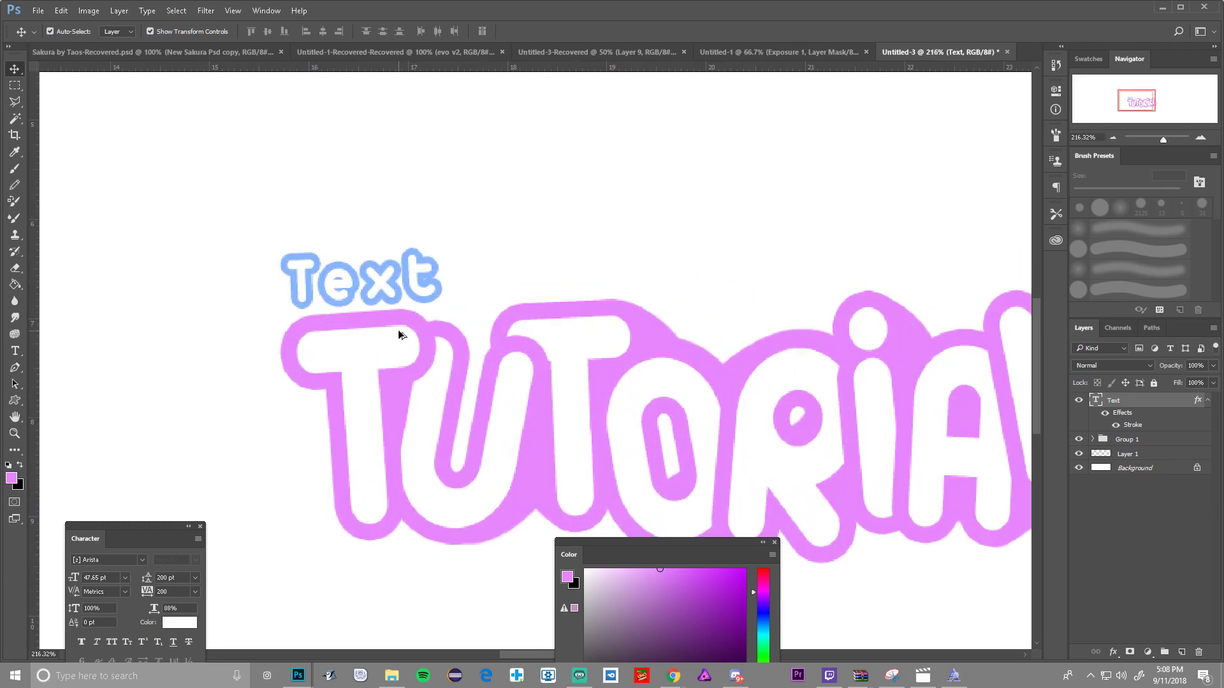
scroll(408, 322, "down", 4)
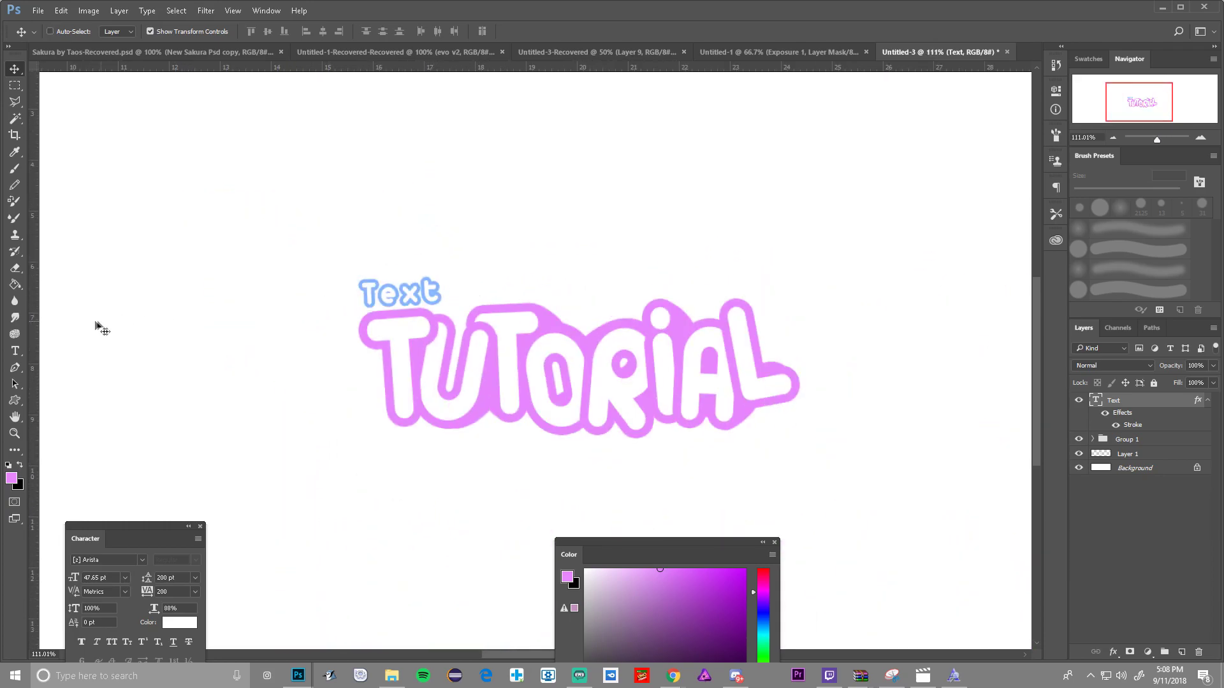
left_click_drag(15, 401, 89, 463)
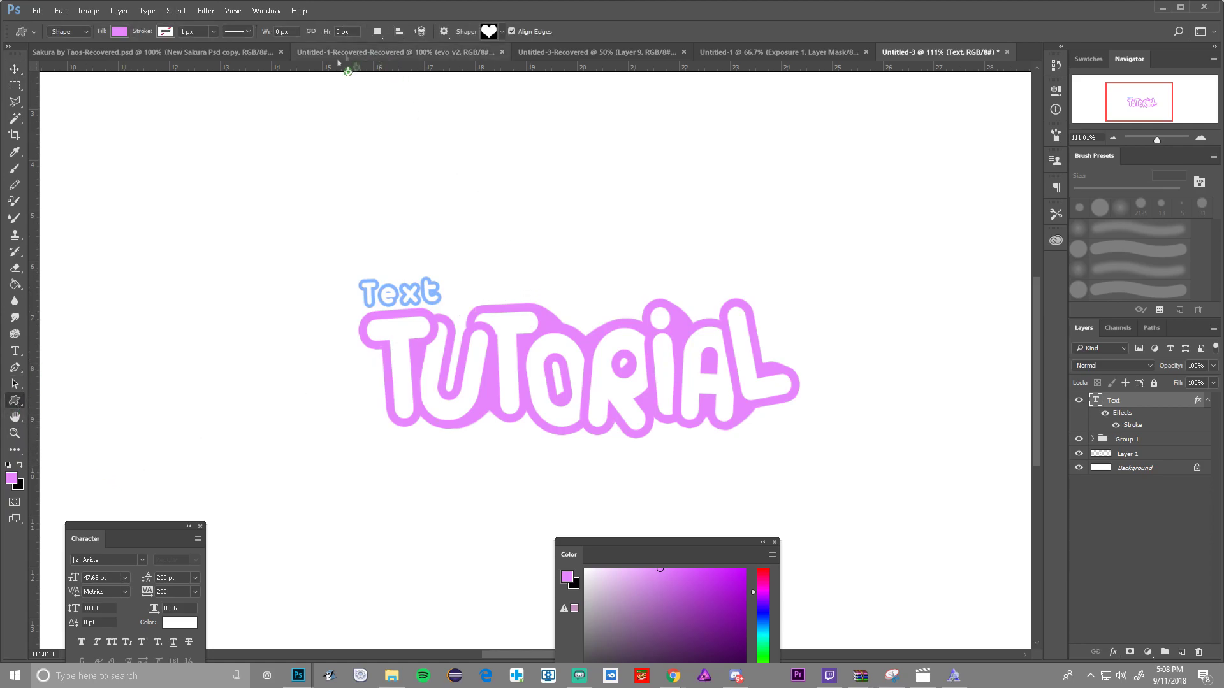
right_click(4, 396)
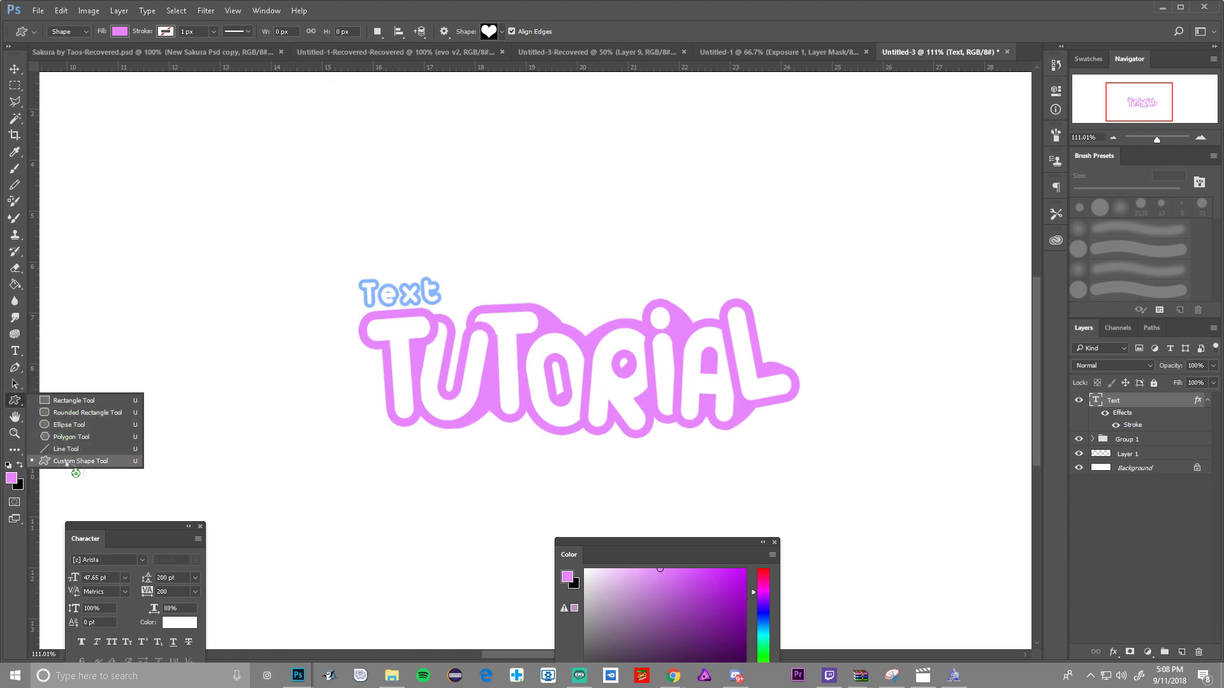
left_click(501, 32)
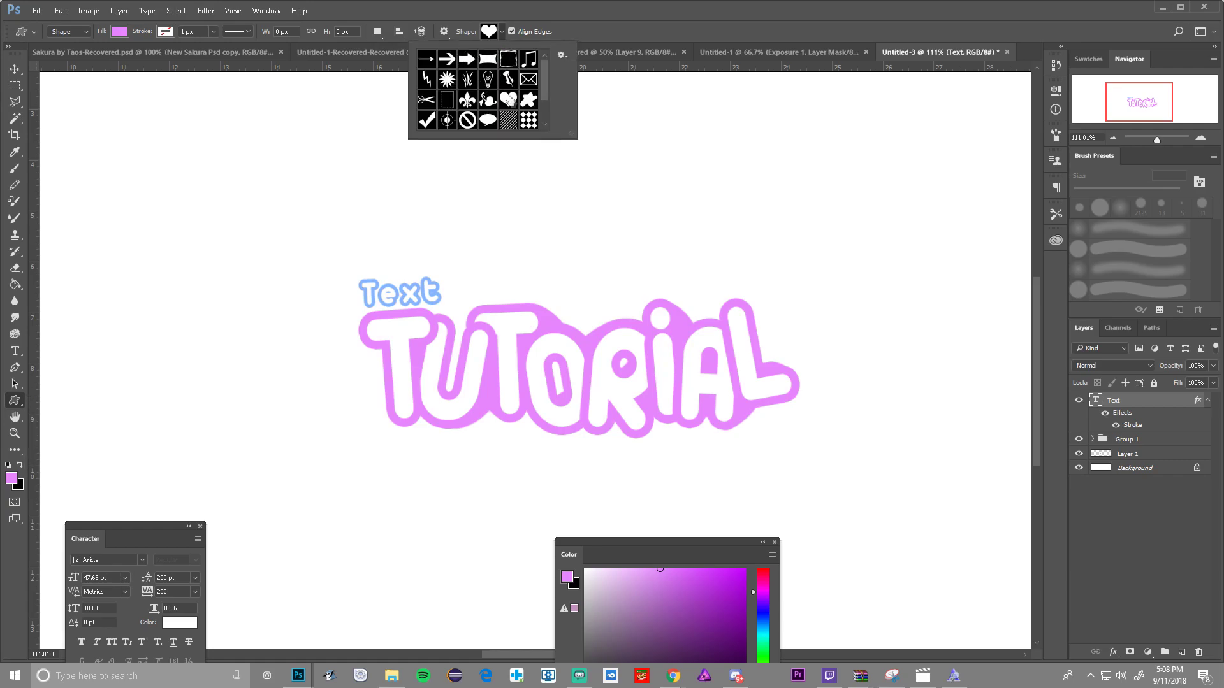
scroll(524, 119, "down", 1)
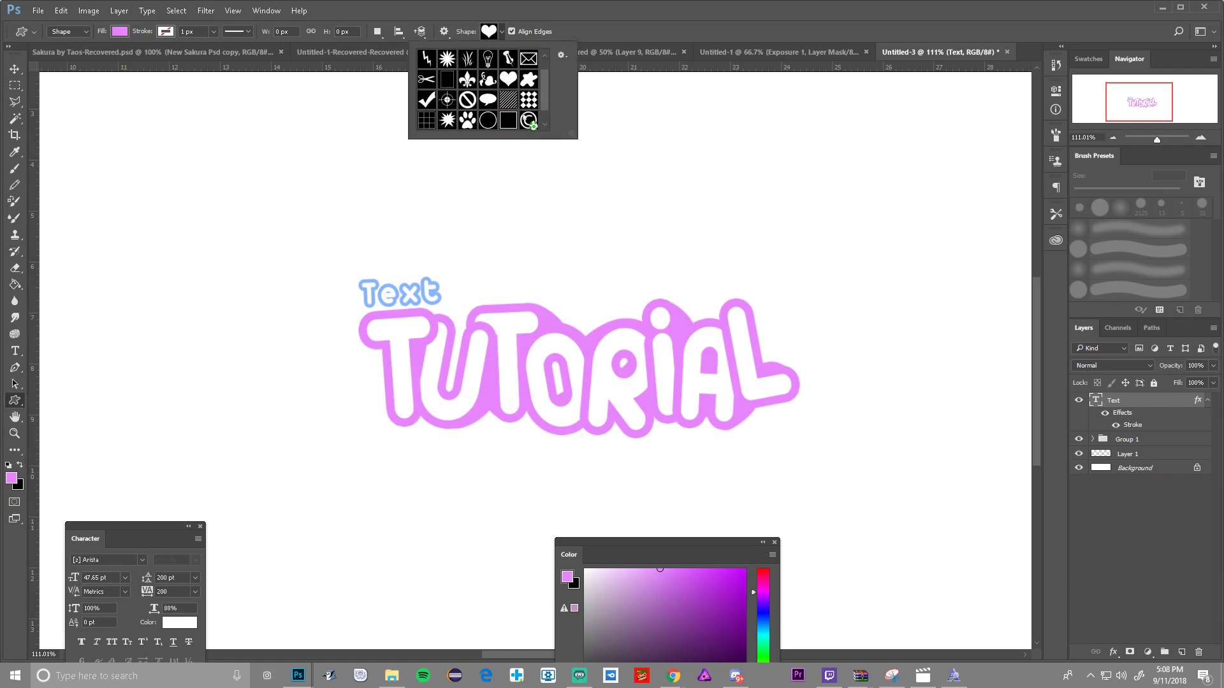
left_click(489, 81)
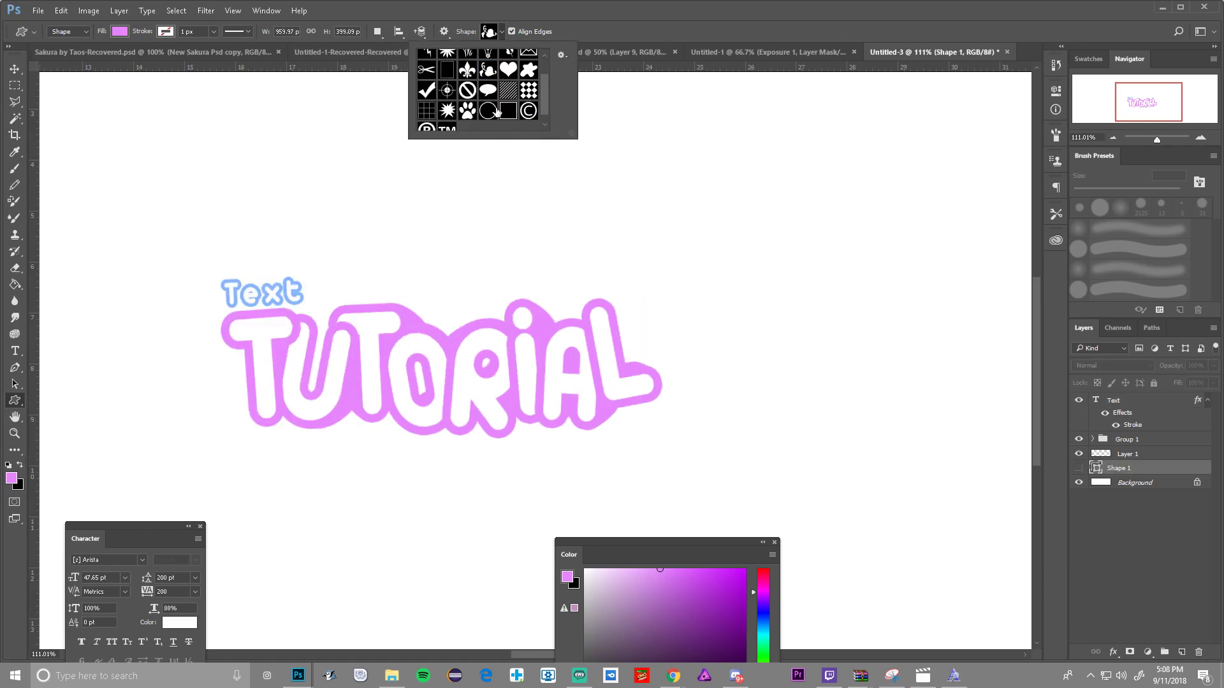
scroll(523, 102, "up", 1)
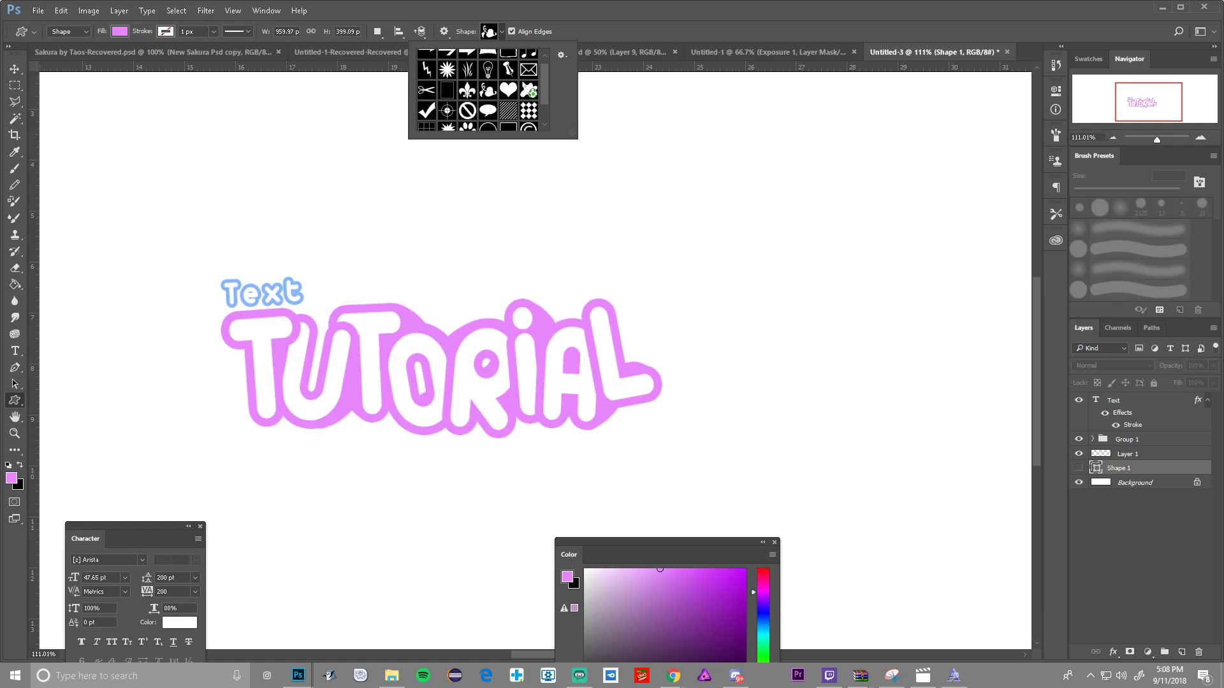
left_click(508, 100)
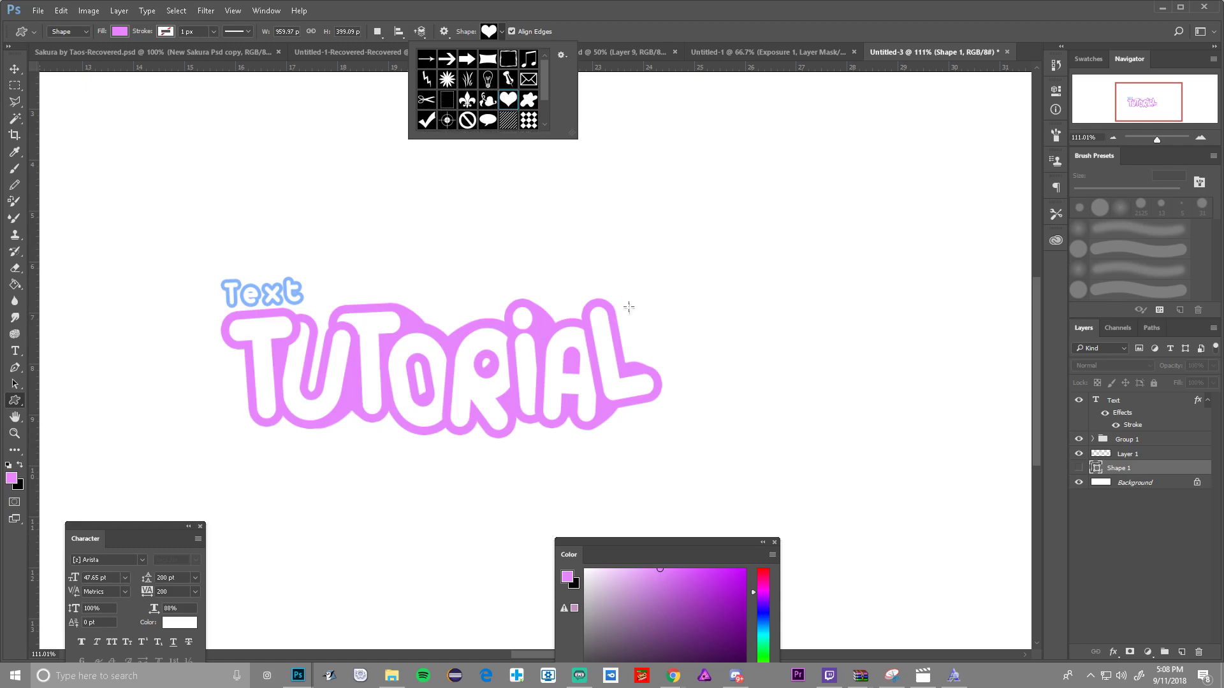
left_click_drag(629, 307, 703, 341)
Step: Add an outside Stroke in e787ff to the heart's shape layer
scroll(717, 284, "up", 3)
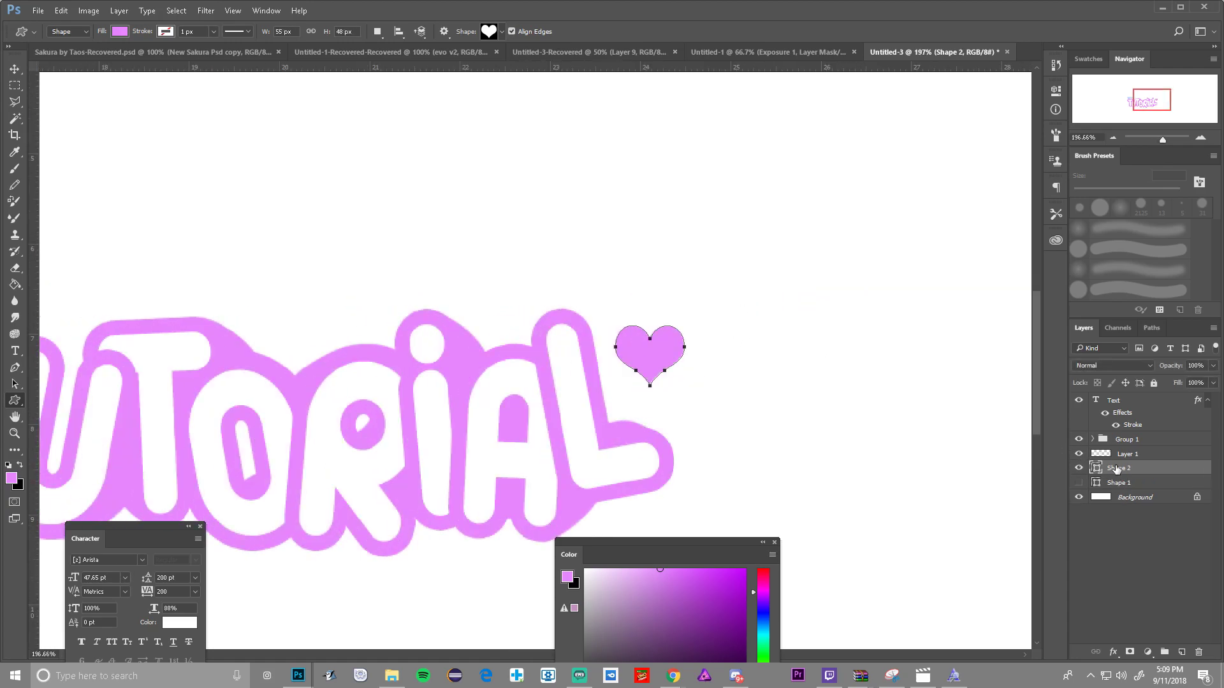
right_click(1116, 469)
left_click(1083, 124)
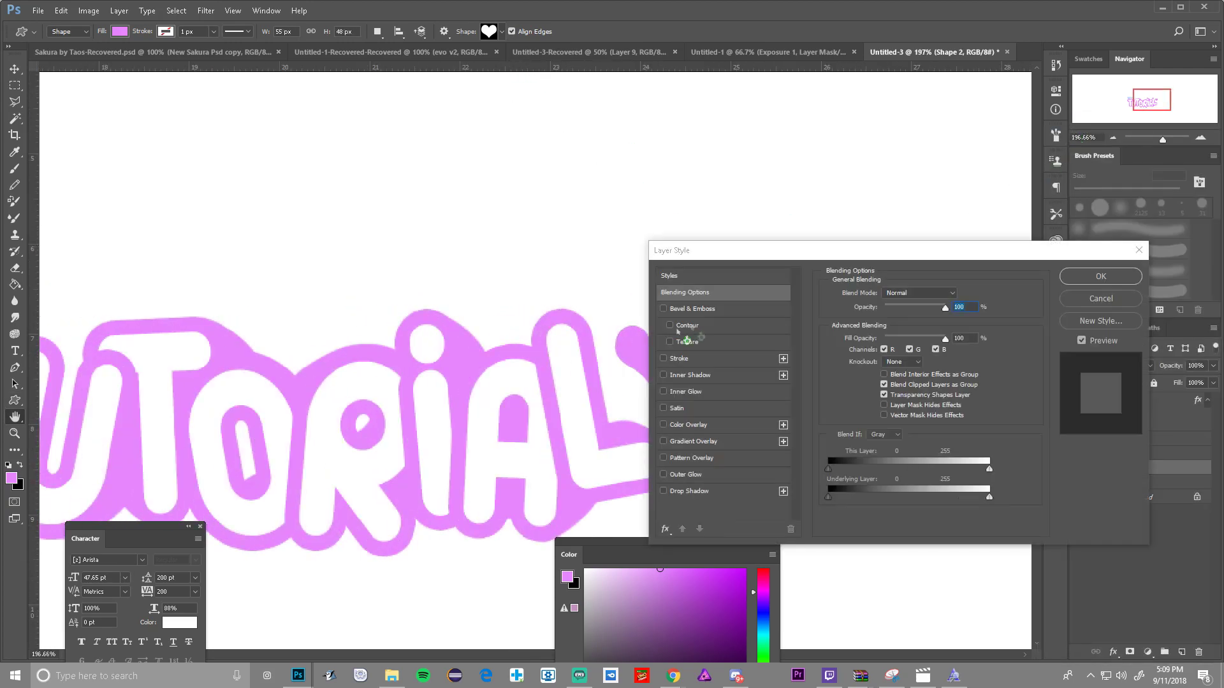
left_click(663, 358)
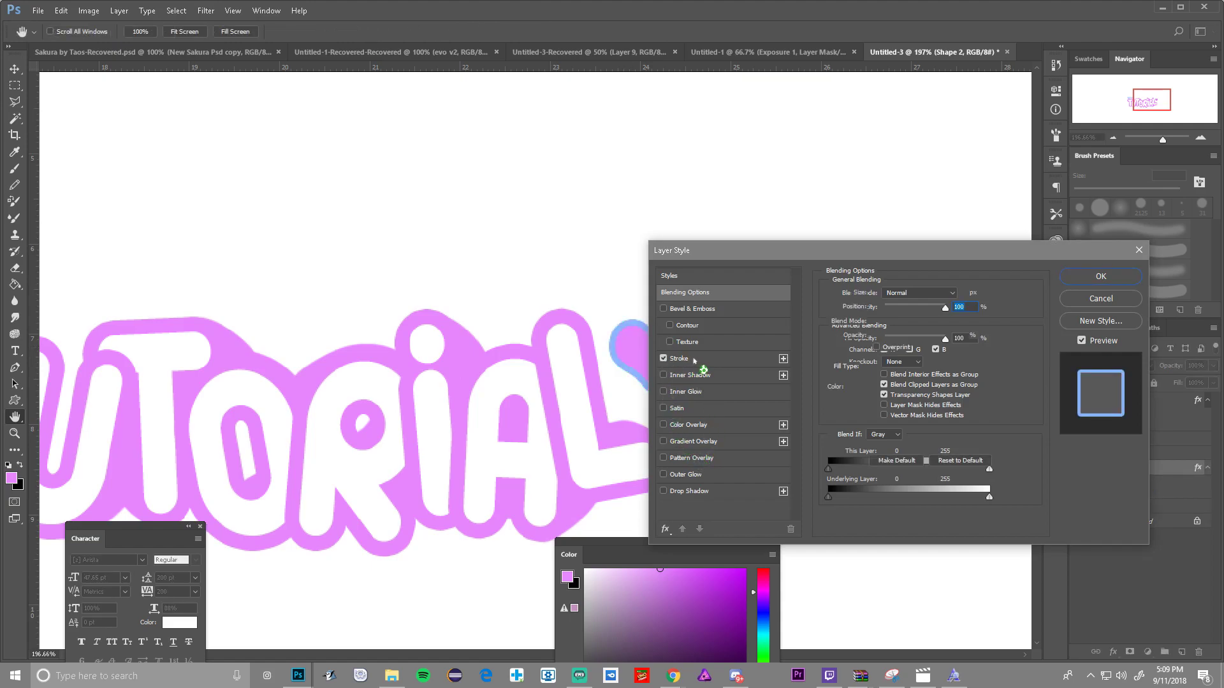
left_click(679, 358)
left_click(857, 386)
left_click(572, 310)
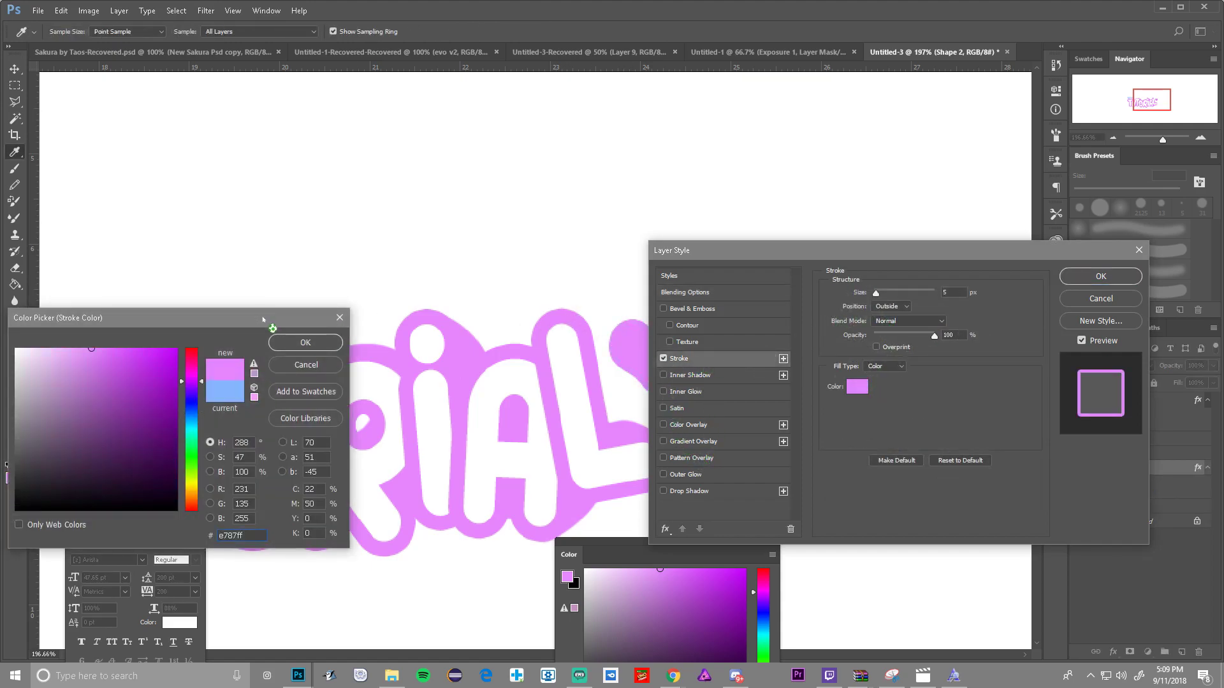
left_click(306, 343)
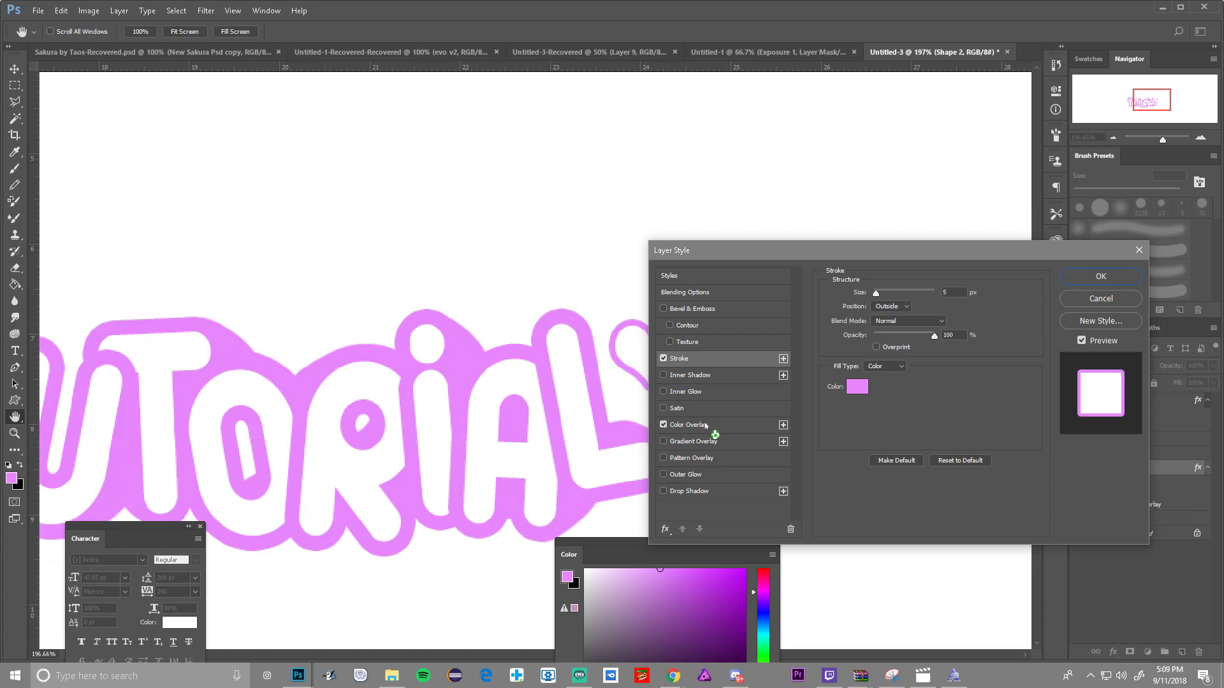
Step: Add a white Color Overlay to the heart, set its stroke size to 6 px, and apply the layer style
left_click(663, 424)
left_click(959, 292)
type("7")
key("BackSpace")
type("6")
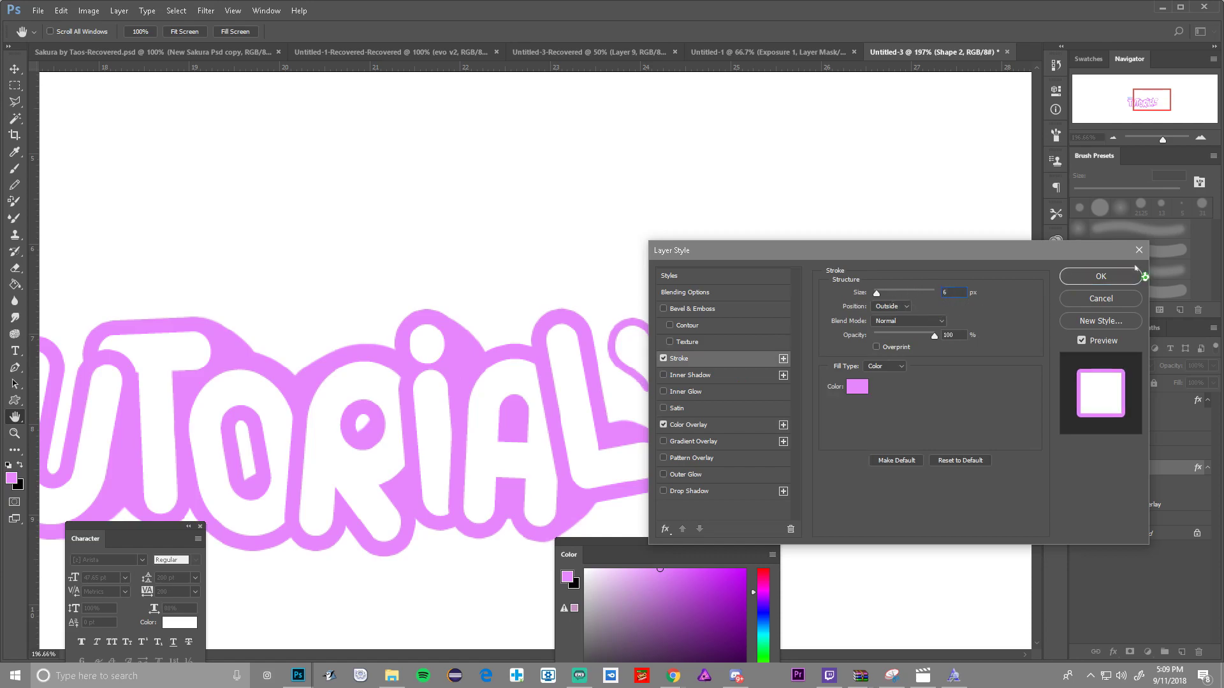
left_click(1115, 283)
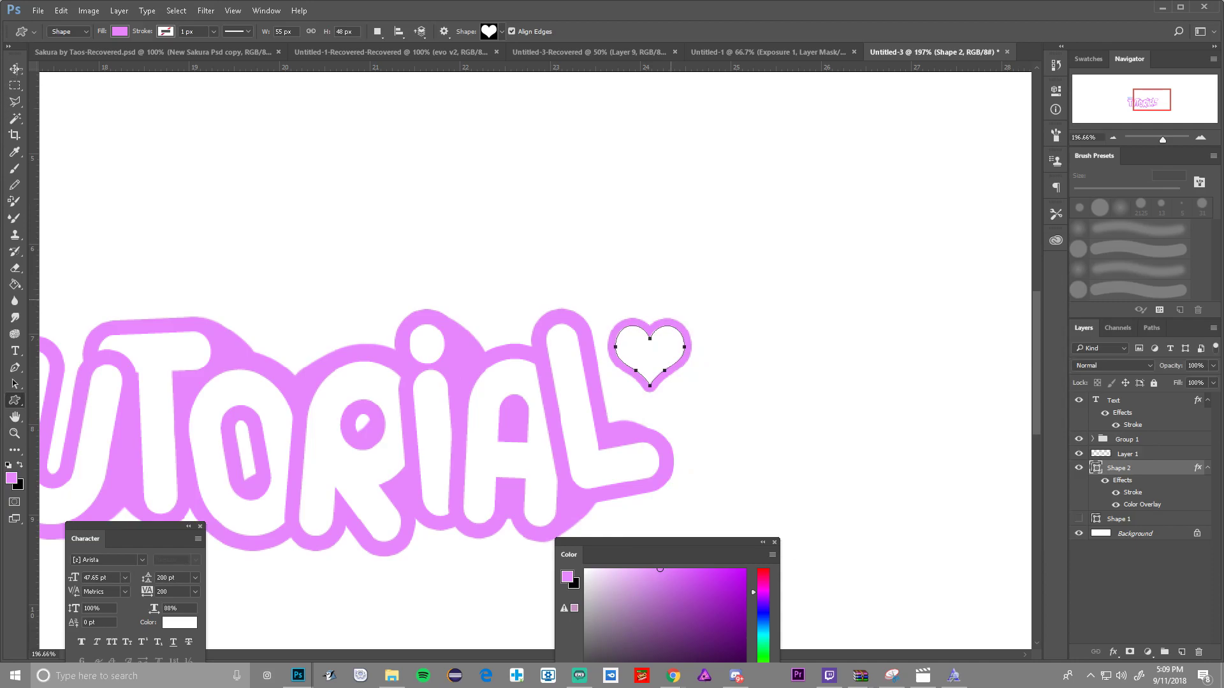
Step: Move the heart just above the top of the L, tilt it slightly clockwise, and apply the transform
left_click(15, 69)
left_click_drag(682, 344, 630, 301)
left_click(565, 31)
scroll(623, 338, "down", 5)
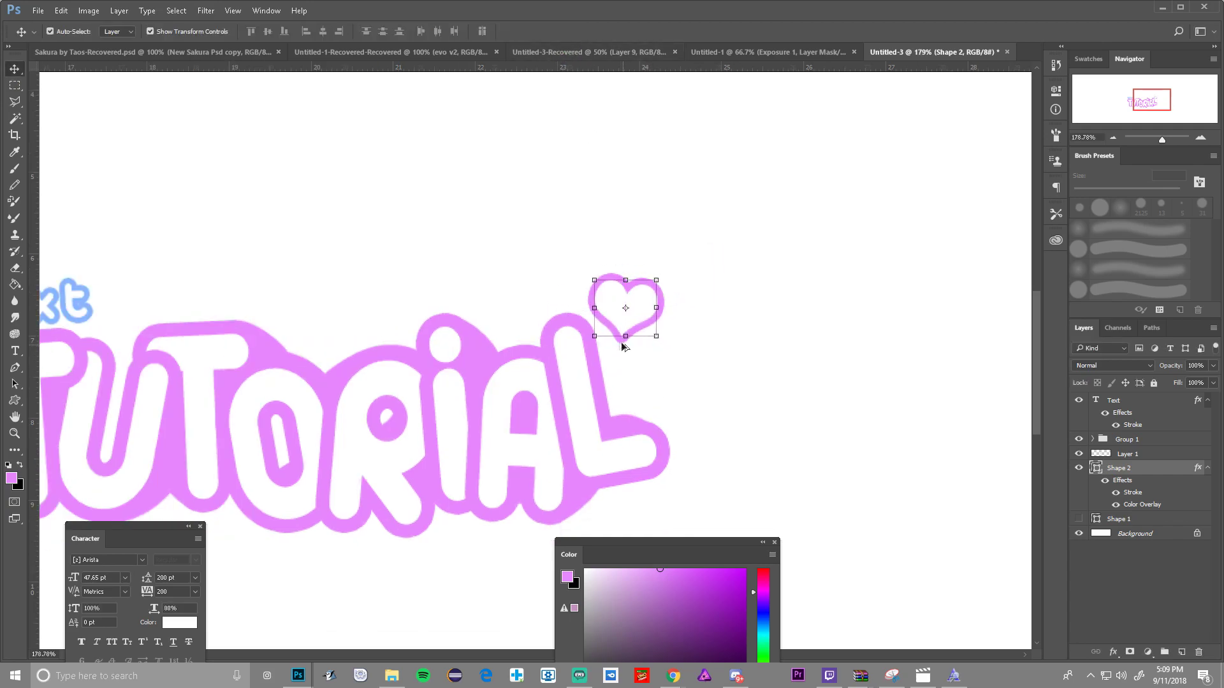
Step: Duplicate the heart to the lower left of the first T, tilt the copy counterclockwise, and apply the transform
left_click_drag(630, 322, 300, 352)
scroll(323, 409, "up", 5)
left_click_drag(286, 423, 304, 428)
left_click(566, 32)
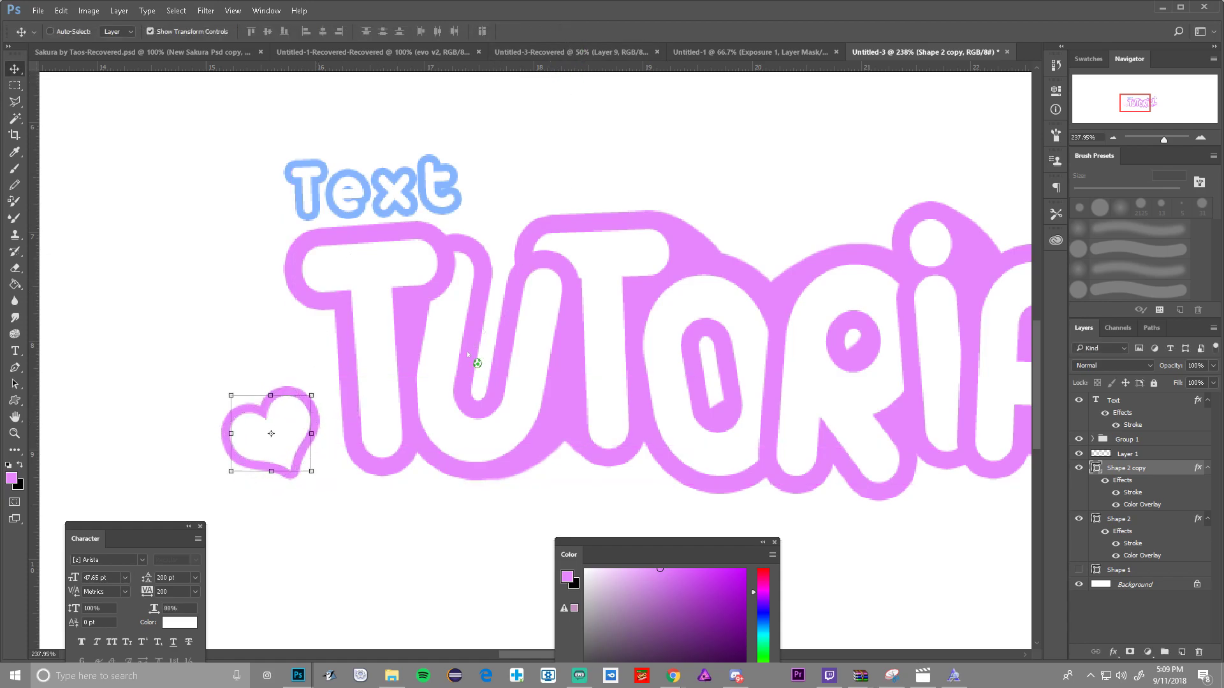
Step: Expand Group 1 and locate the first T's layer among the letter layers
scroll(475, 334, "down", 5)
scroll(523, 383, "up", 5)
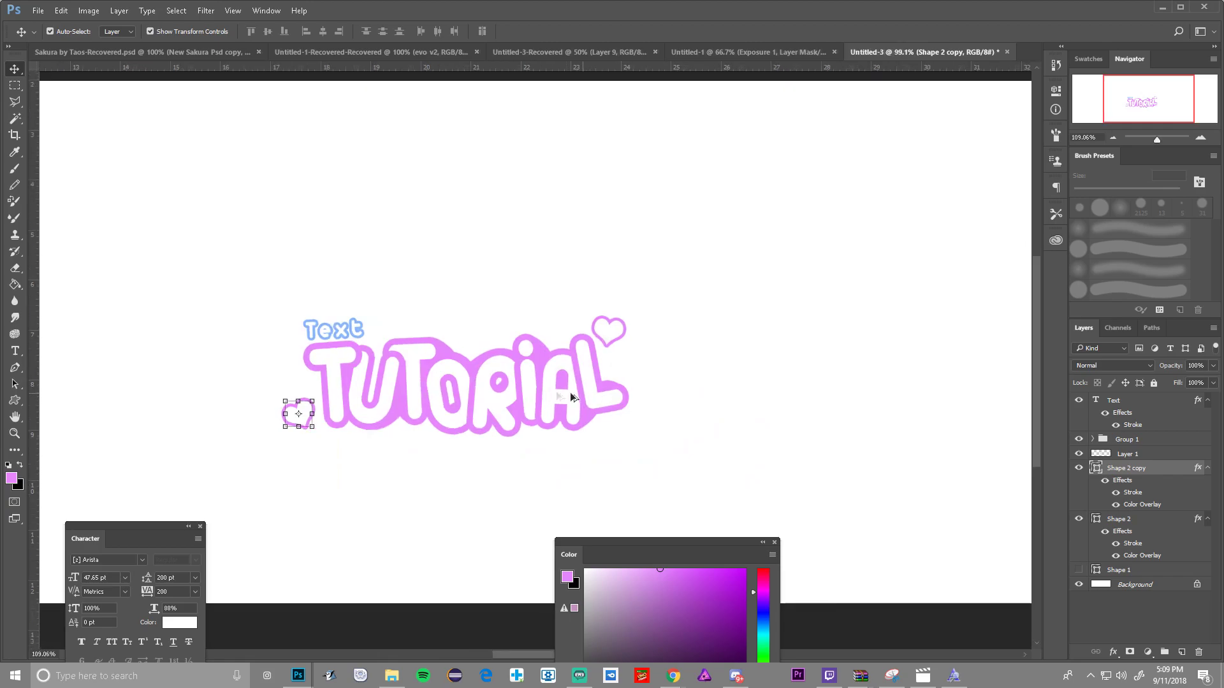
left_click(1093, 440)
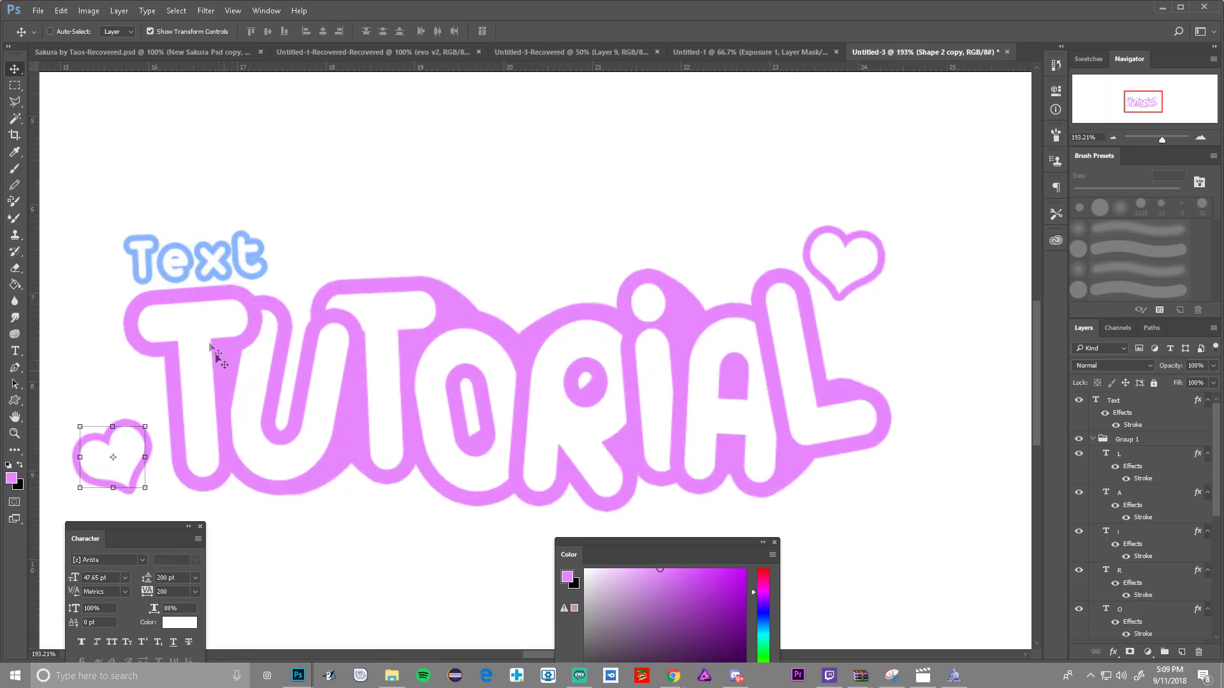
left_click(1121, 453)
scroll(1127, 592, "down", 3)
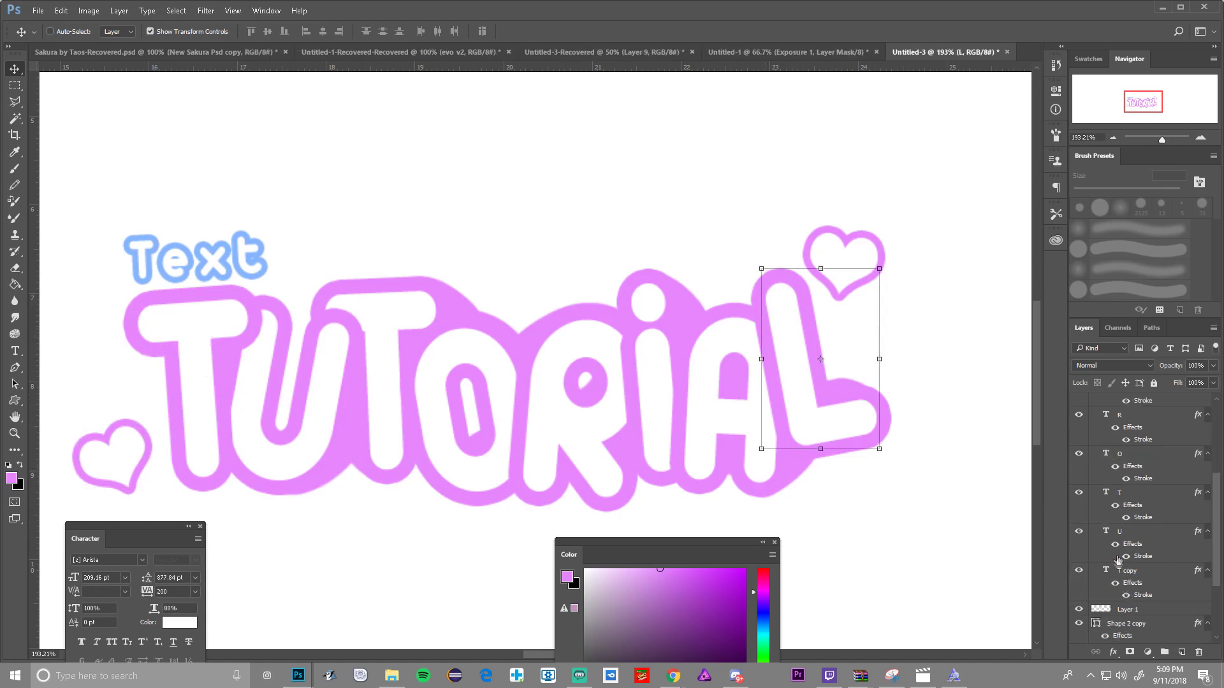
left_click(1129, 571)
right_click(1129, 572)
left_click(1134, 519)
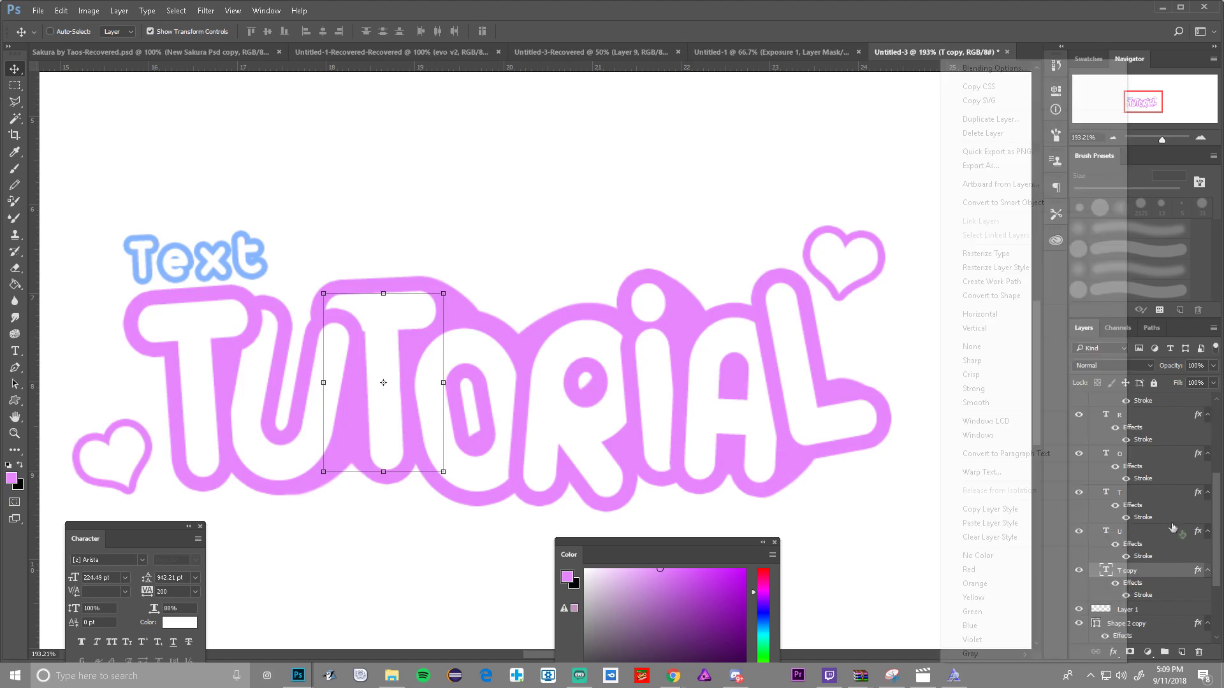
Step: Set the fill type of the first T's stroke to Gradient, blending from purple to blue
left_click(1132, 501)
right_click(1129, 503)
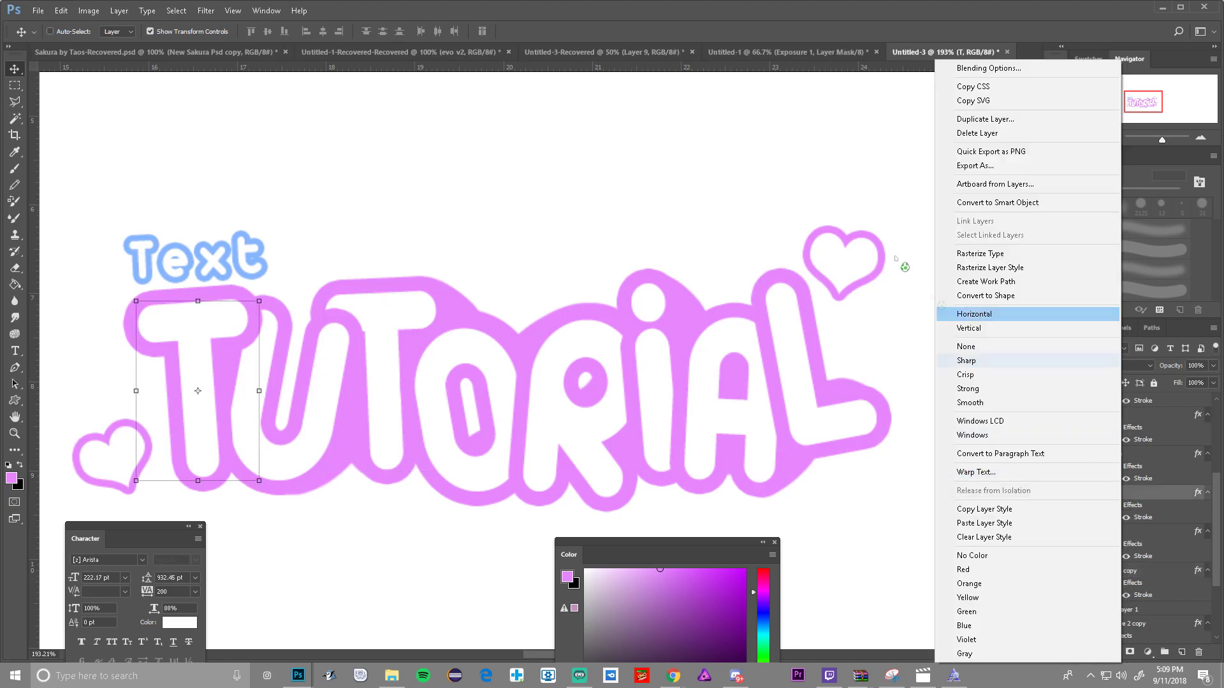
left_click(985, 69)
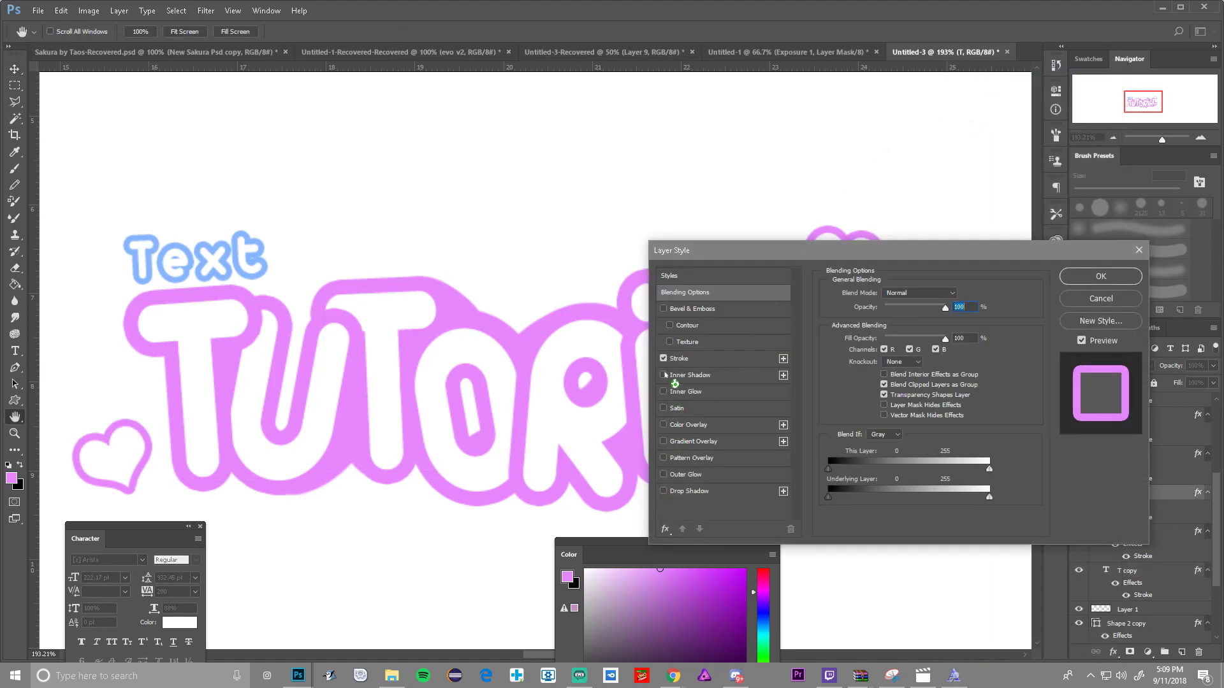
left_click(685, 357)
left_click(888, 368)
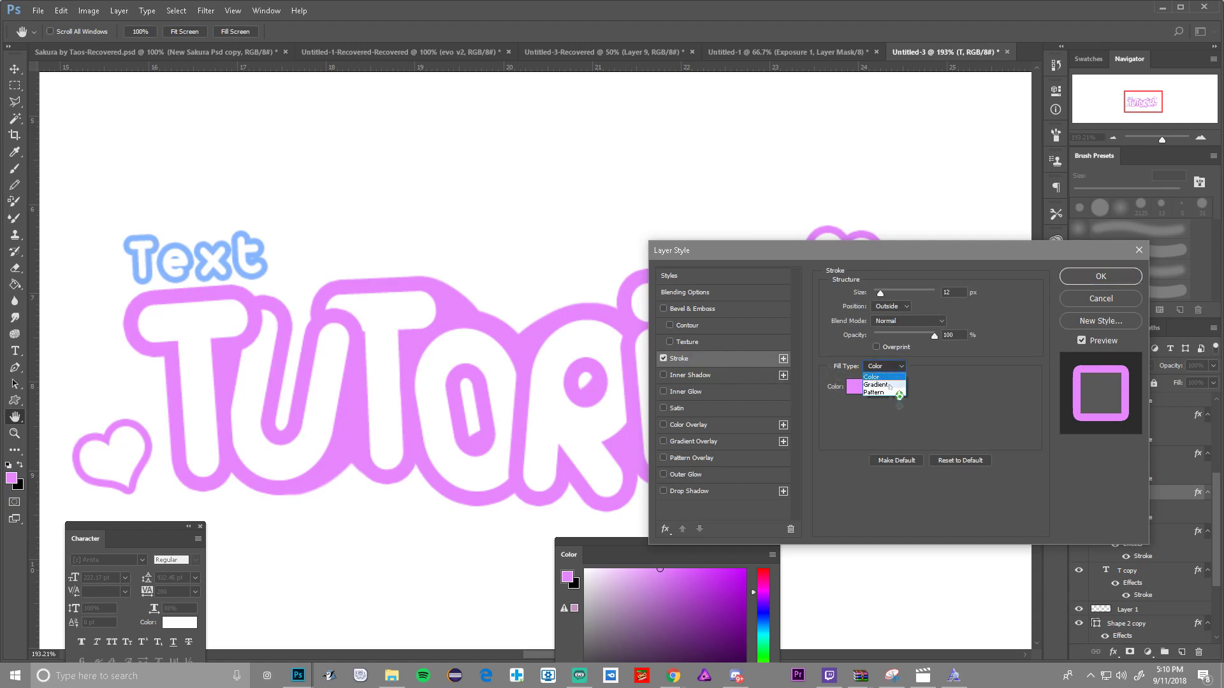
left_click(883, 387)
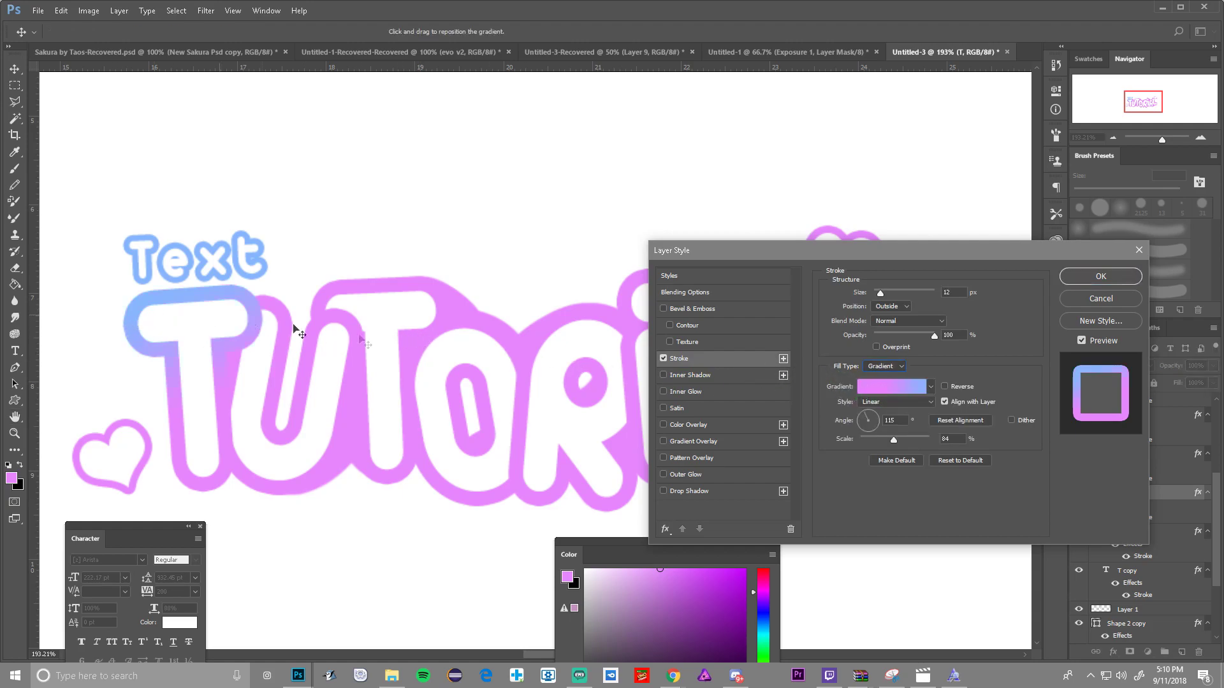
Step: Confirm the stroke gradient with e787ff at 39% and blue at 100%, adjust its angle, and apply the layer style
left_click(892, 387)
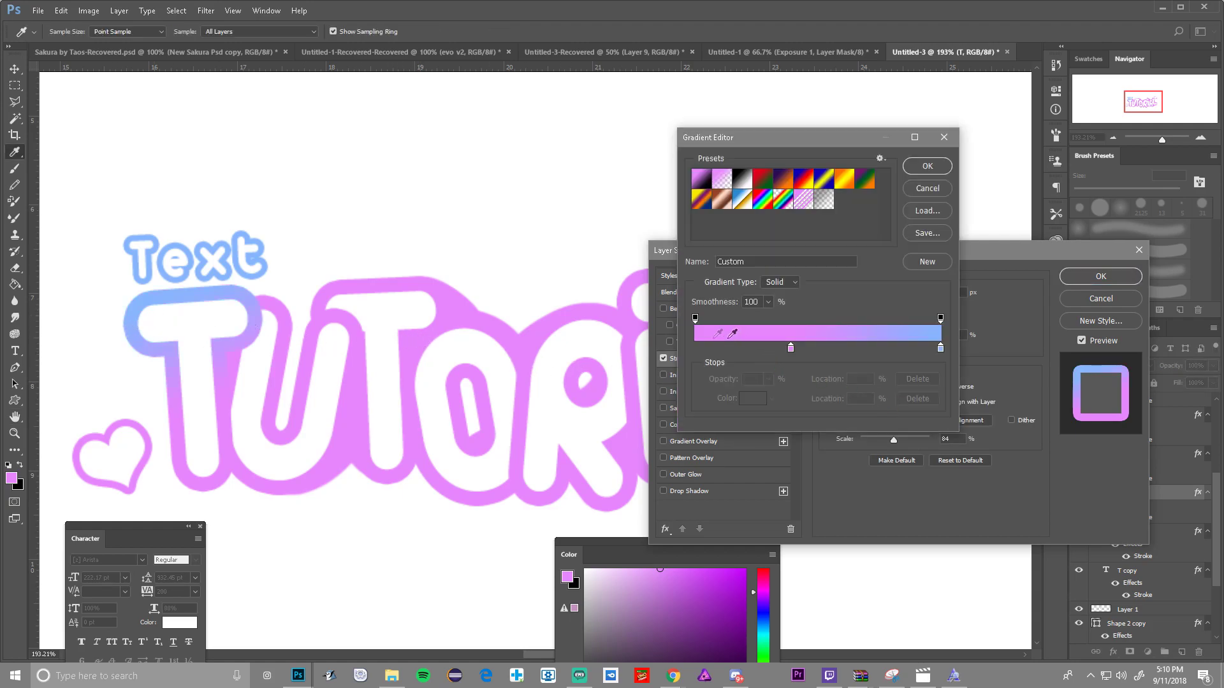
double_click(790, 348)
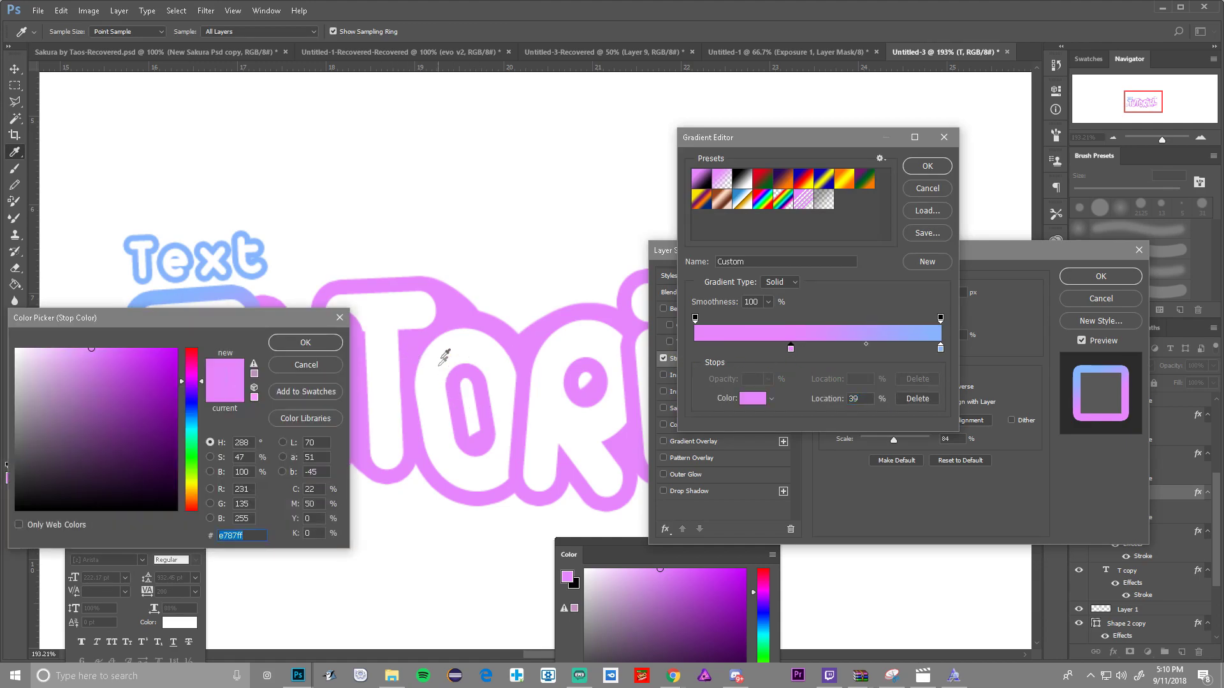
left_click(313, 350)
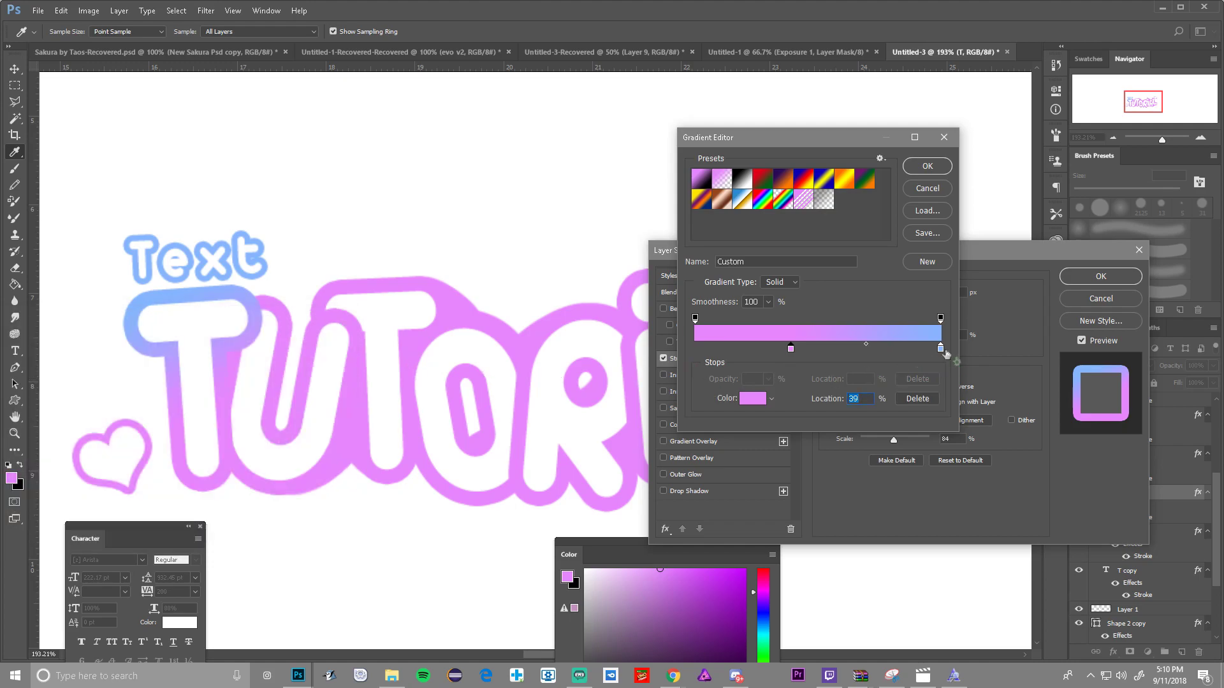
double_click(940, 348)
left_click(328, 344)
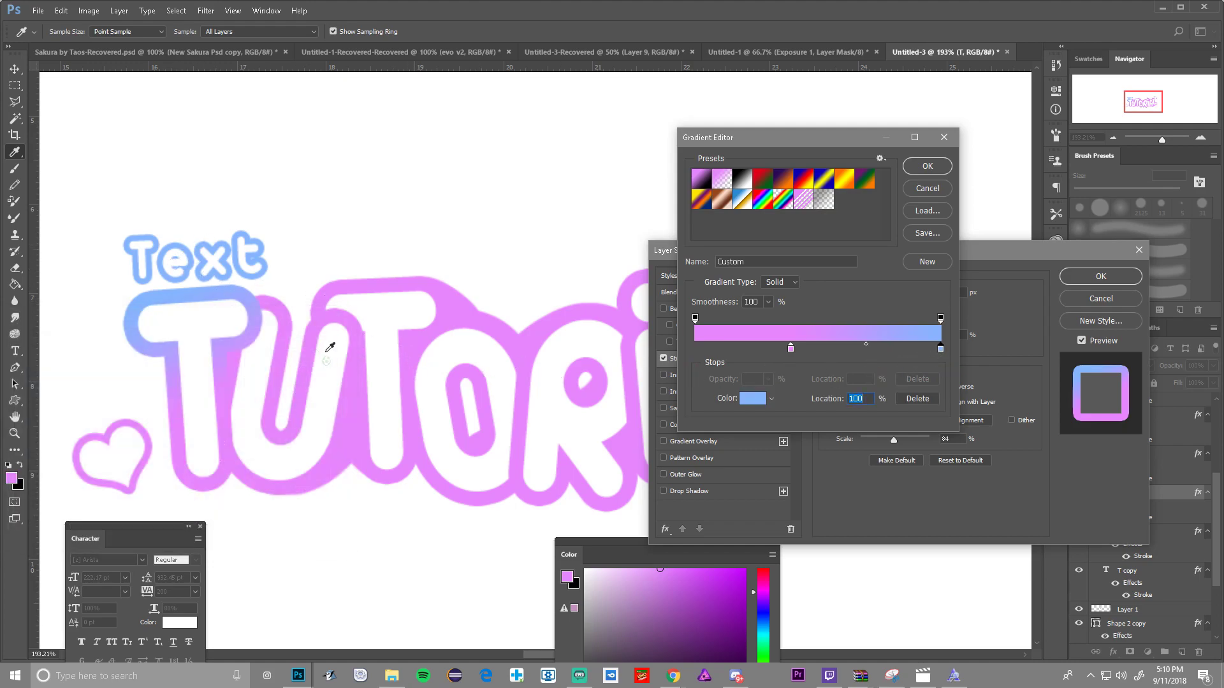
left_click(927, 170)
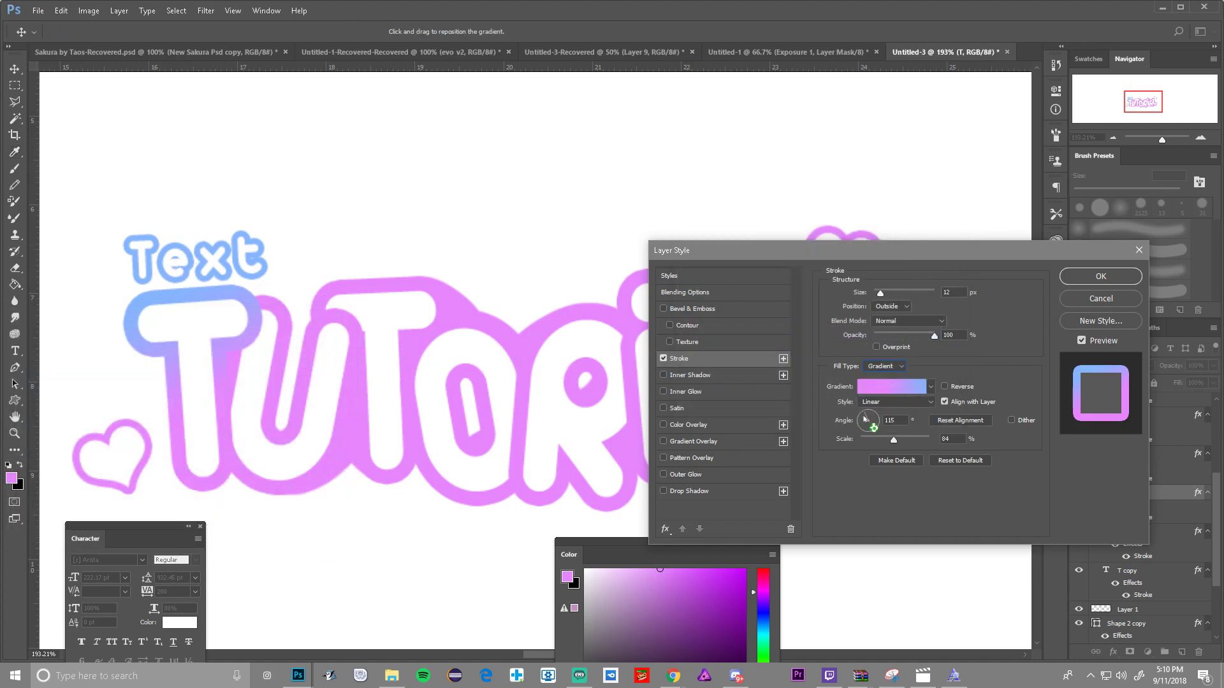
mouse_move(869, 419)
left_mouse_down()
mouse_move(866, 431)
mouse_move(876, 410)
left_mouse_up()
key("Return")
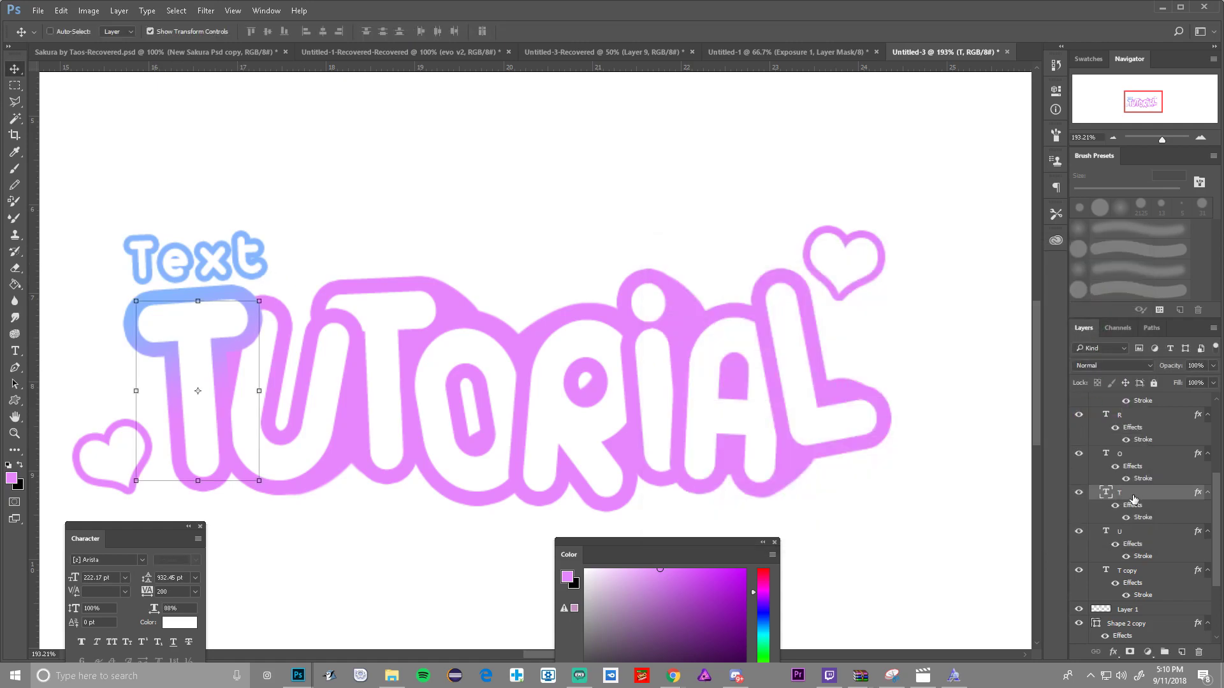
Step: Copy the first T's layer style and paste it onto the T copy and U layers
right_click(1127, 498)
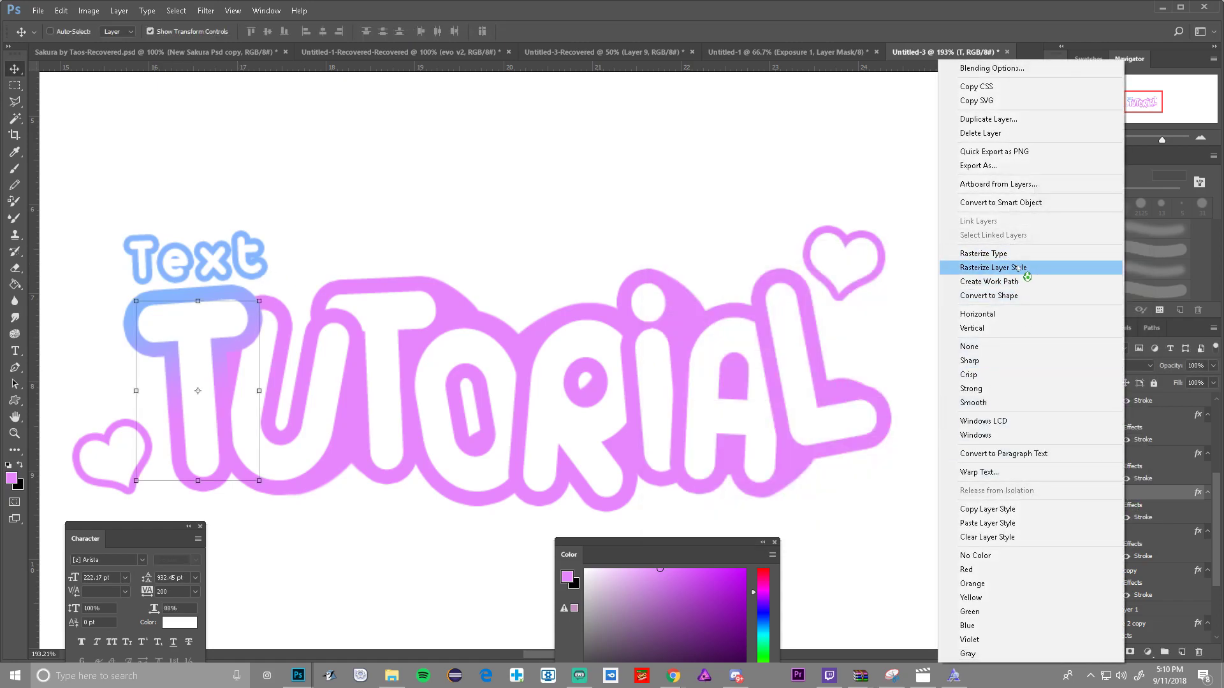
left_click(1006, 509)
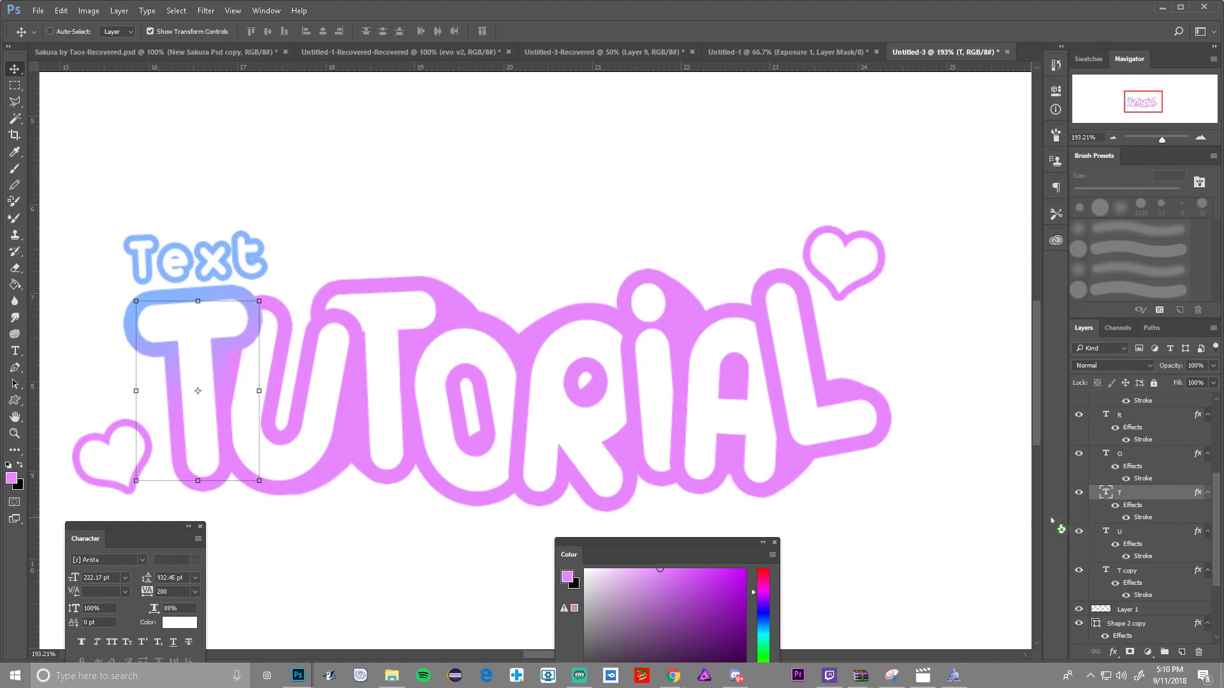
left_click(1123, 538)
right_click(1121, 572)
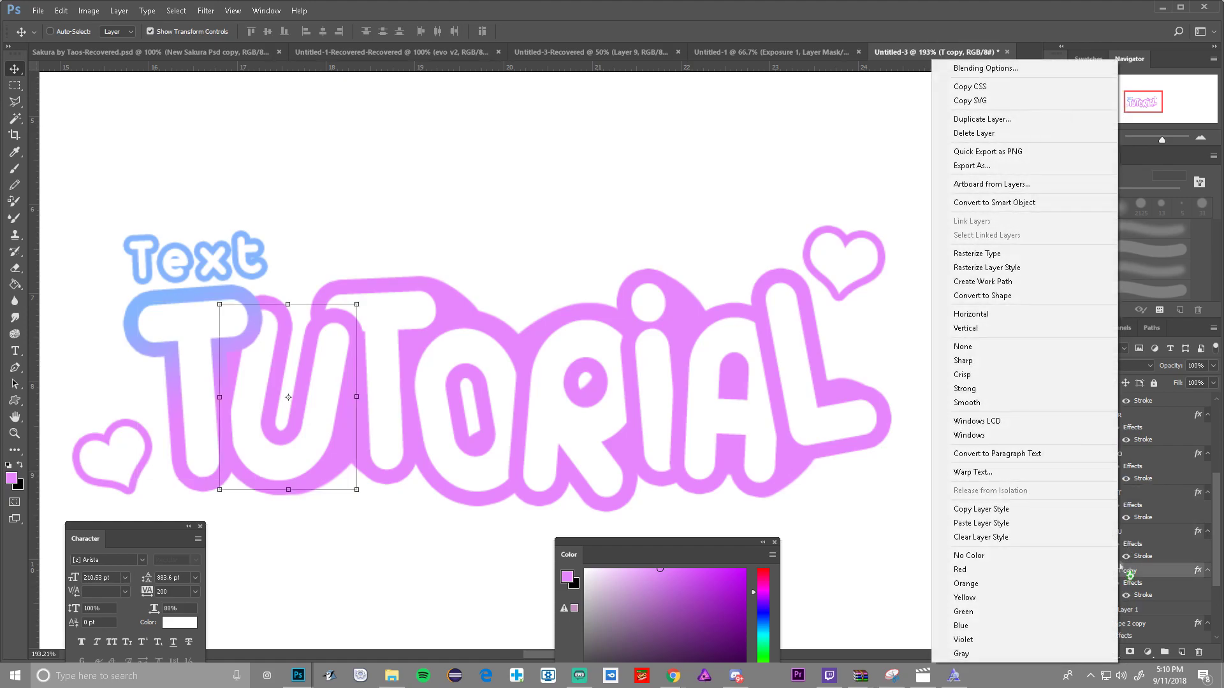
left_click(1009, 524)
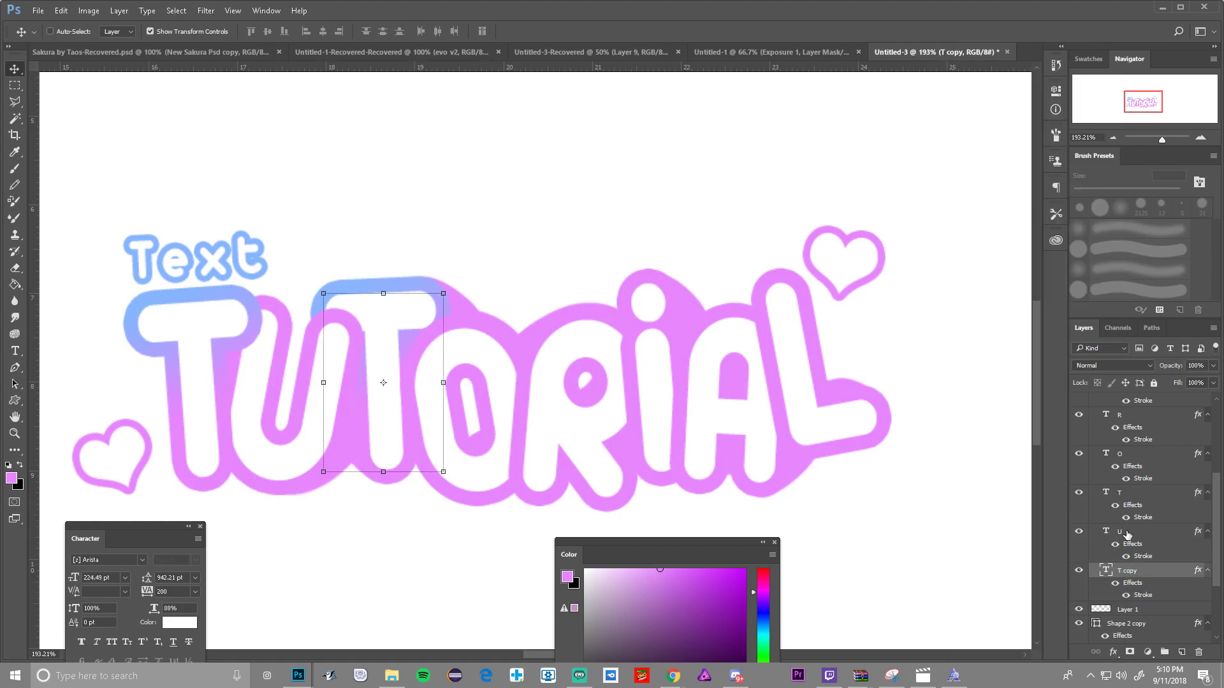
right_click(1125, 535)
left_click(1020, 524)
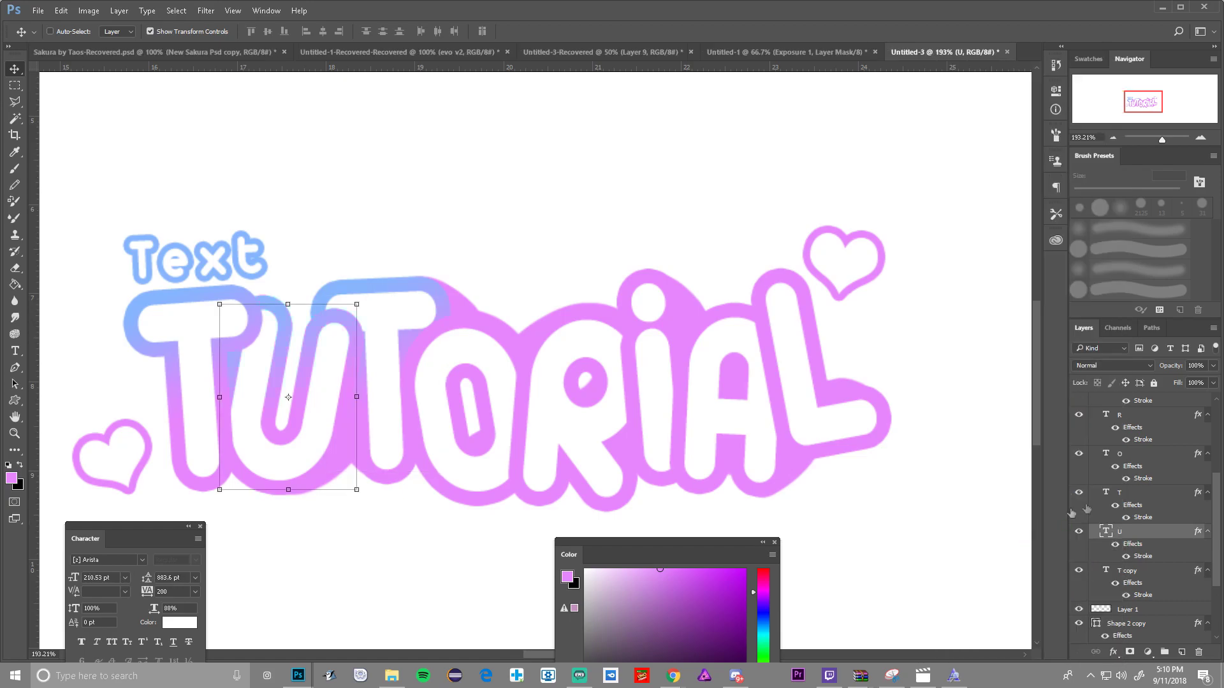
Step: Paste the same gradient stroke style onto the O, R, i, A and L layers
right_click(1130, 459)
left_click(1010, 523)
right_click(1122, 425)
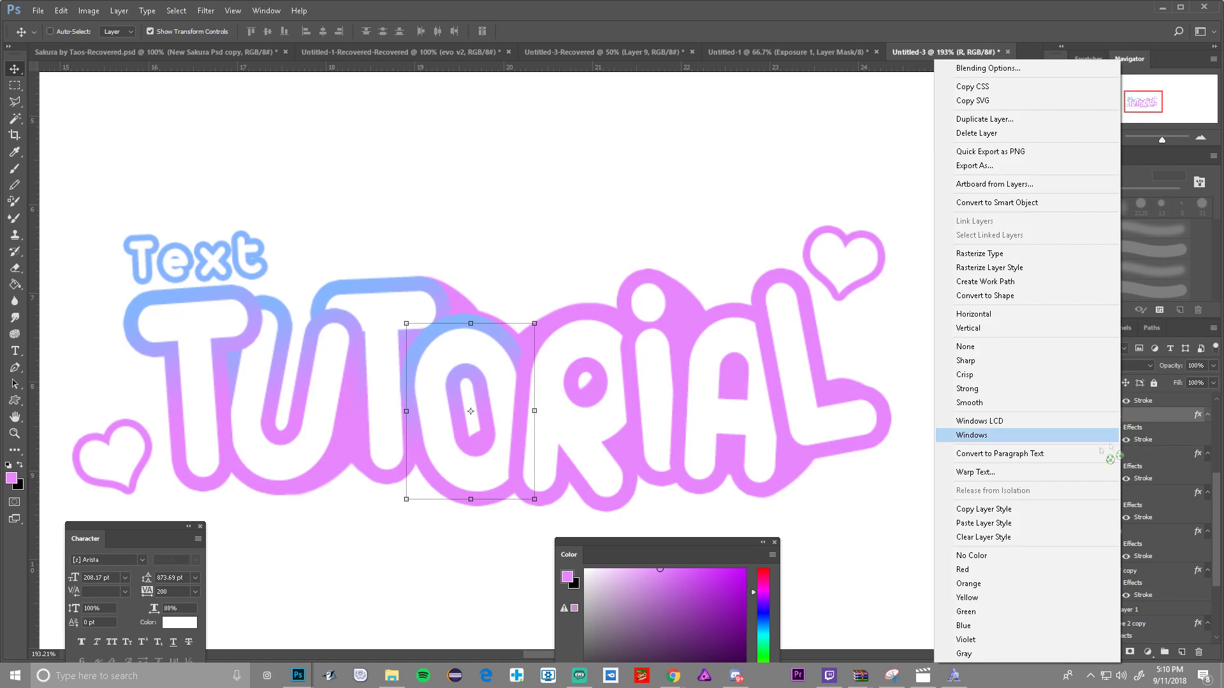
left_click(1010, 524)
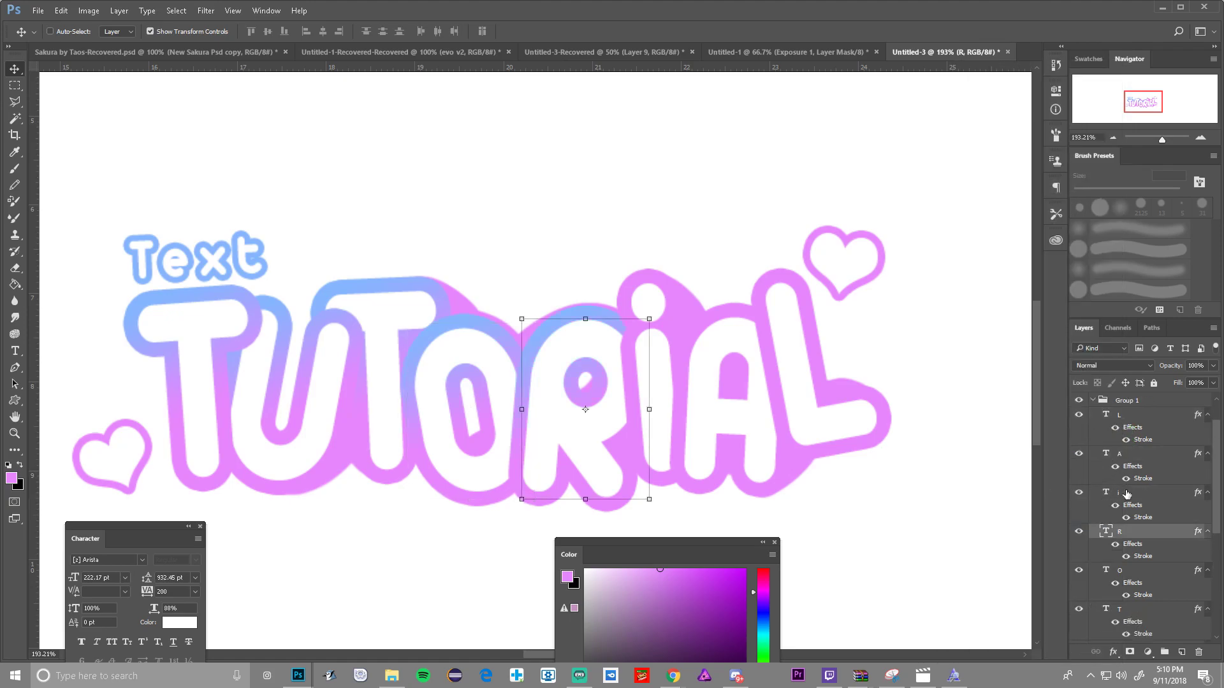
right_click(1126, 494)
left_click(1083, 533)
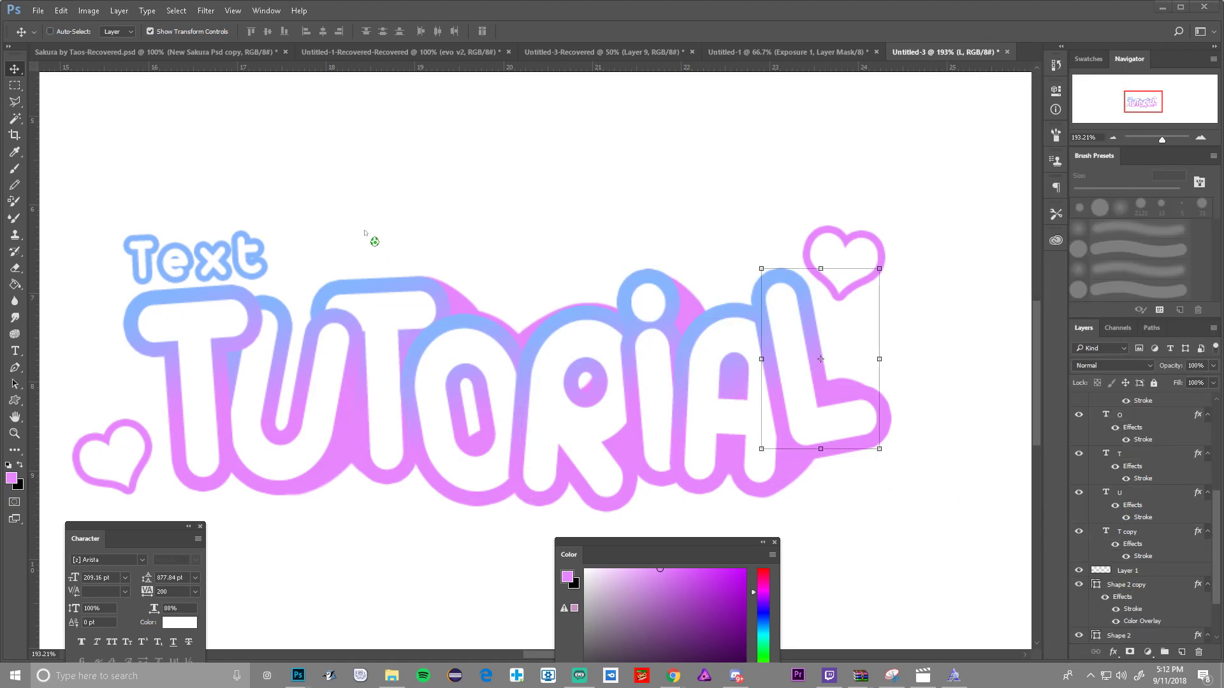
Step: Check what Layer 1 covers behind the letters, add a purple-to-blue Gradient Overlay to it, and apply the layer style
left_click(1117, 572)
left_click(1077, 571)
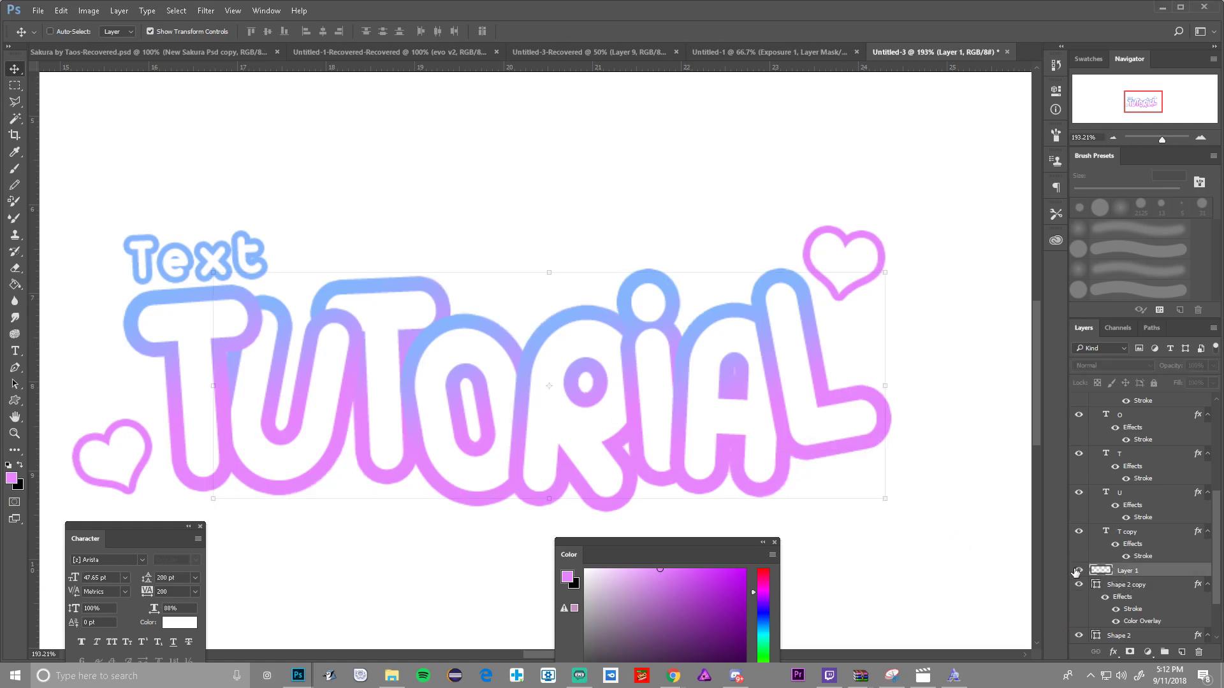
left_click(1077, 572)
right_click(1140, 576)
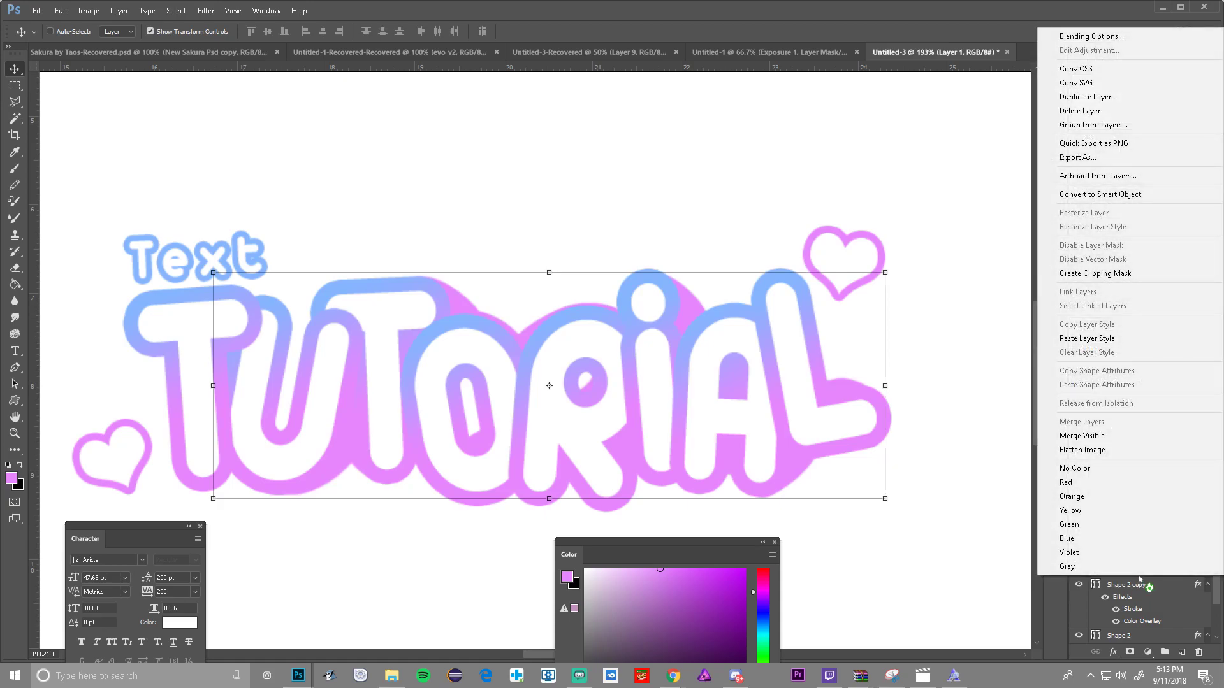
left_click(1096, 14)
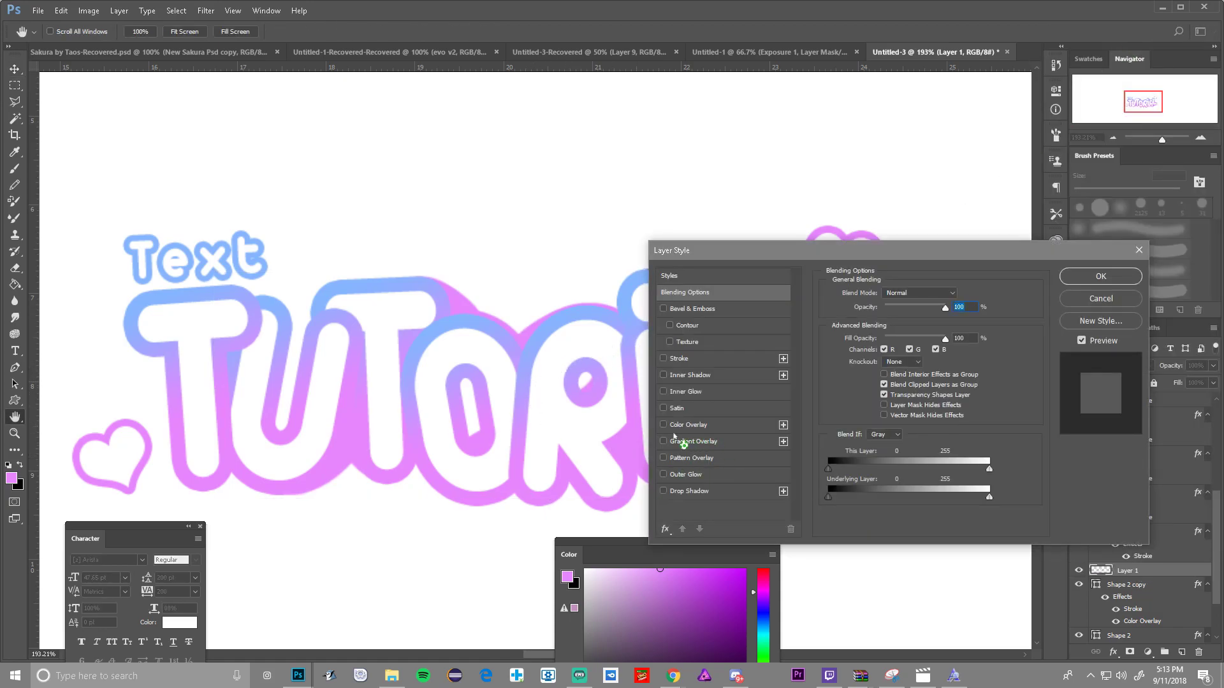
left_click(665, 443)
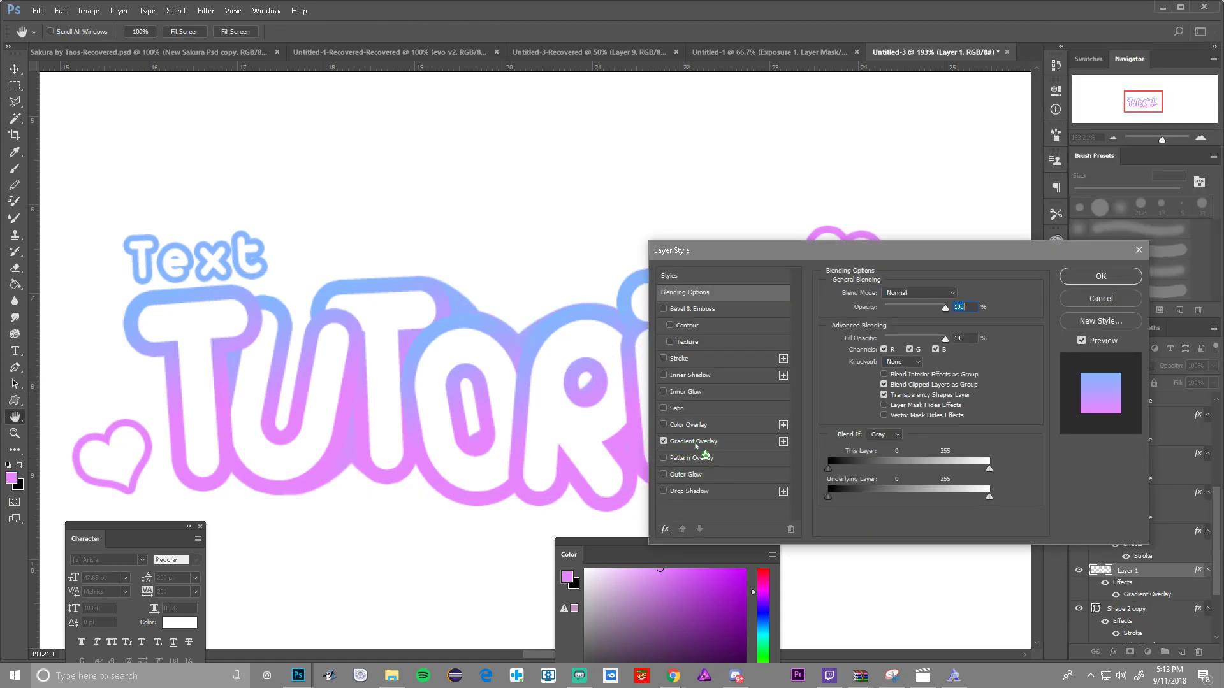
left_click(1109, 277)
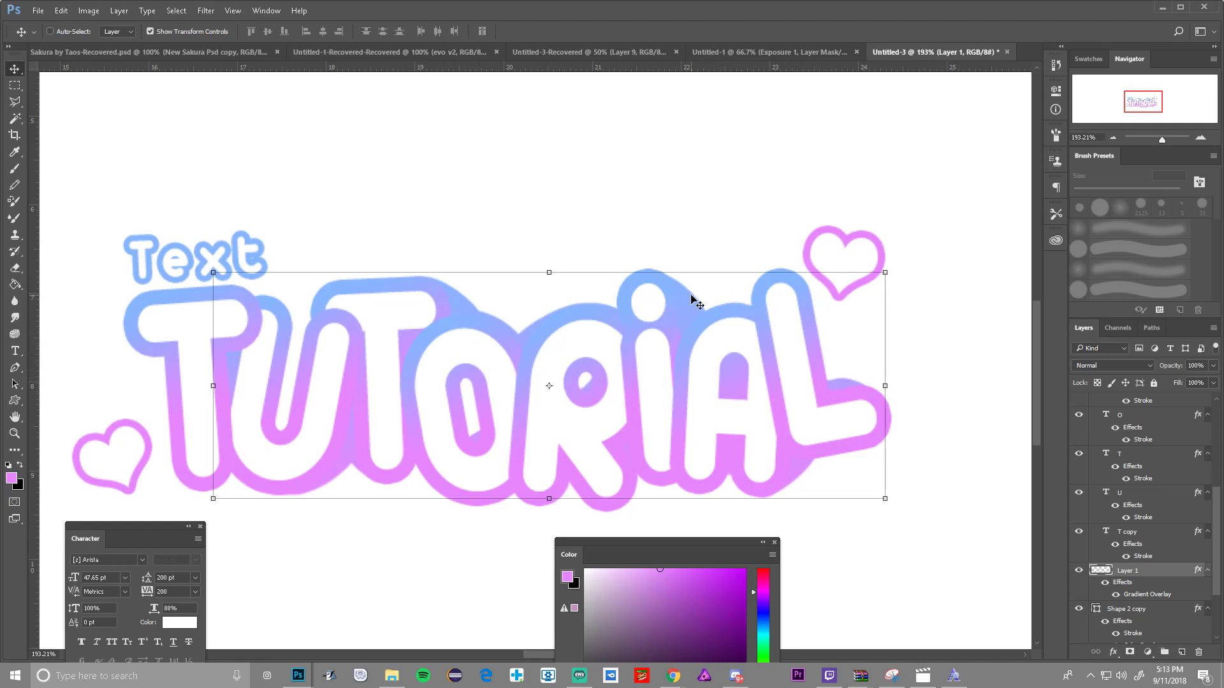
Step: Add a new Layer 2 above the Text layer and sample the small text's blue outline, 87b5ff, as the foreground colour
scroll(738, 528, "down", 6)
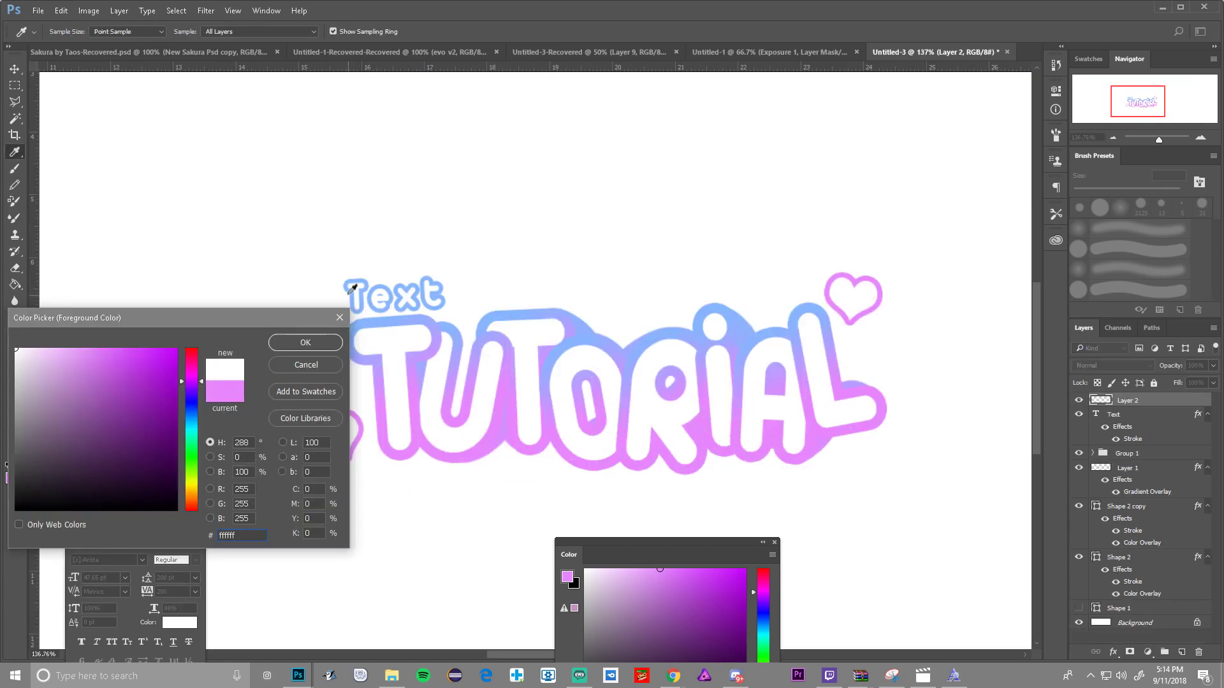
left_click(348, 280)
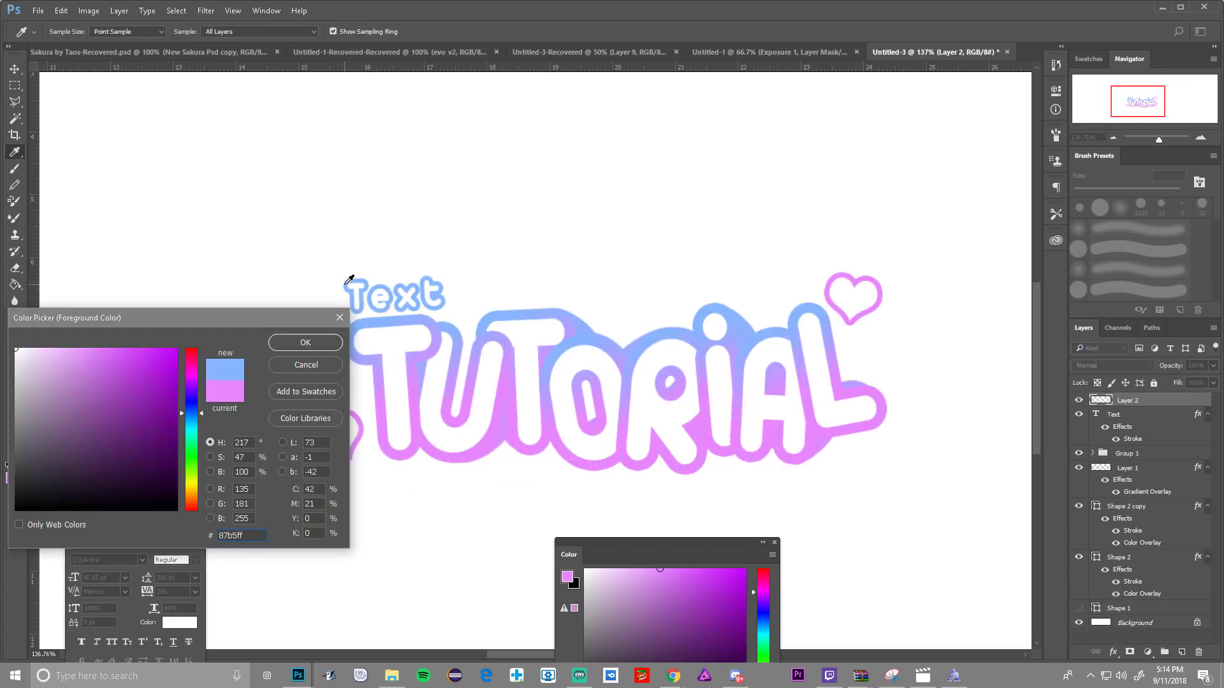
left_click(311, 339)
Step: Enlarge the hard round brush to about 12 px and scatter small blue dots around the TUTORIAL lettering on Layer 2
key("b")
right_click(321, 323)
right_click(319, 325, "alt")
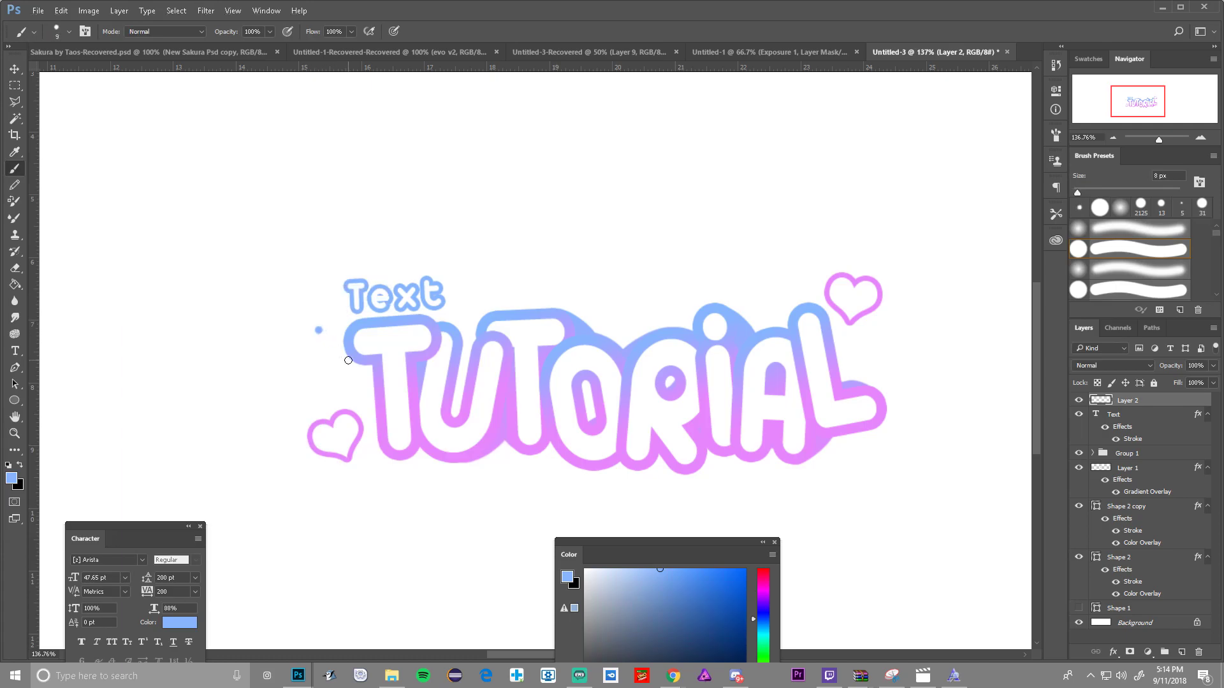
right_click(316, 334, "alt")
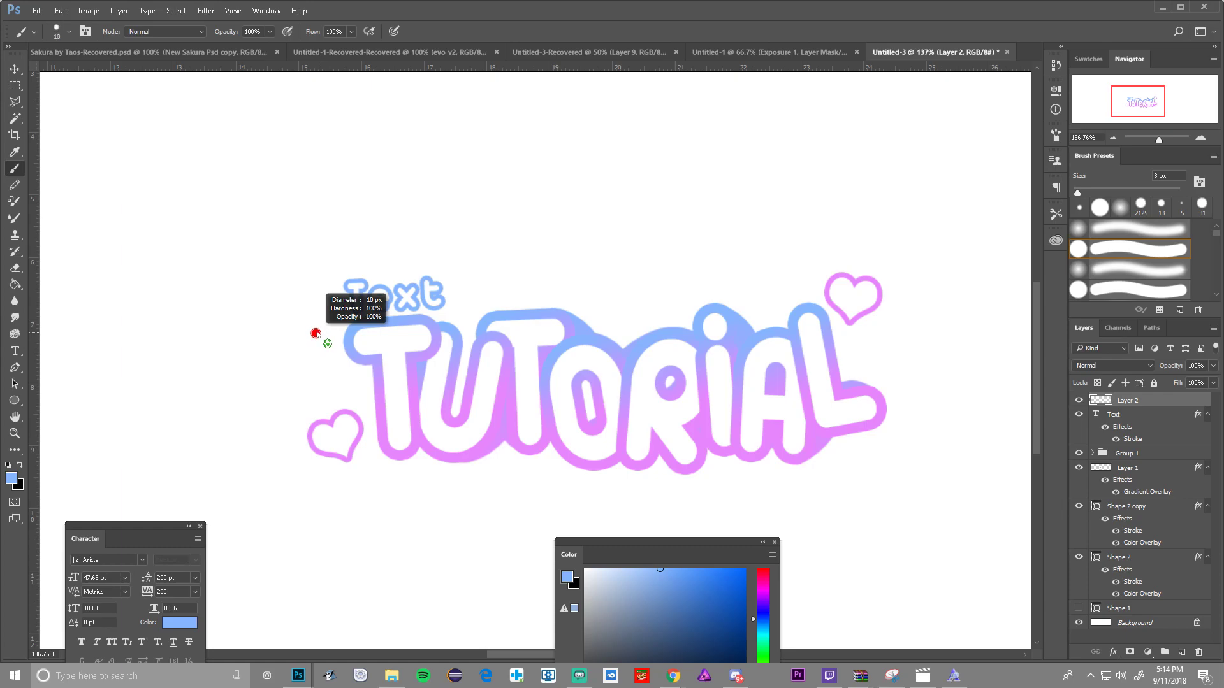
right_click(320, 332, "alt")
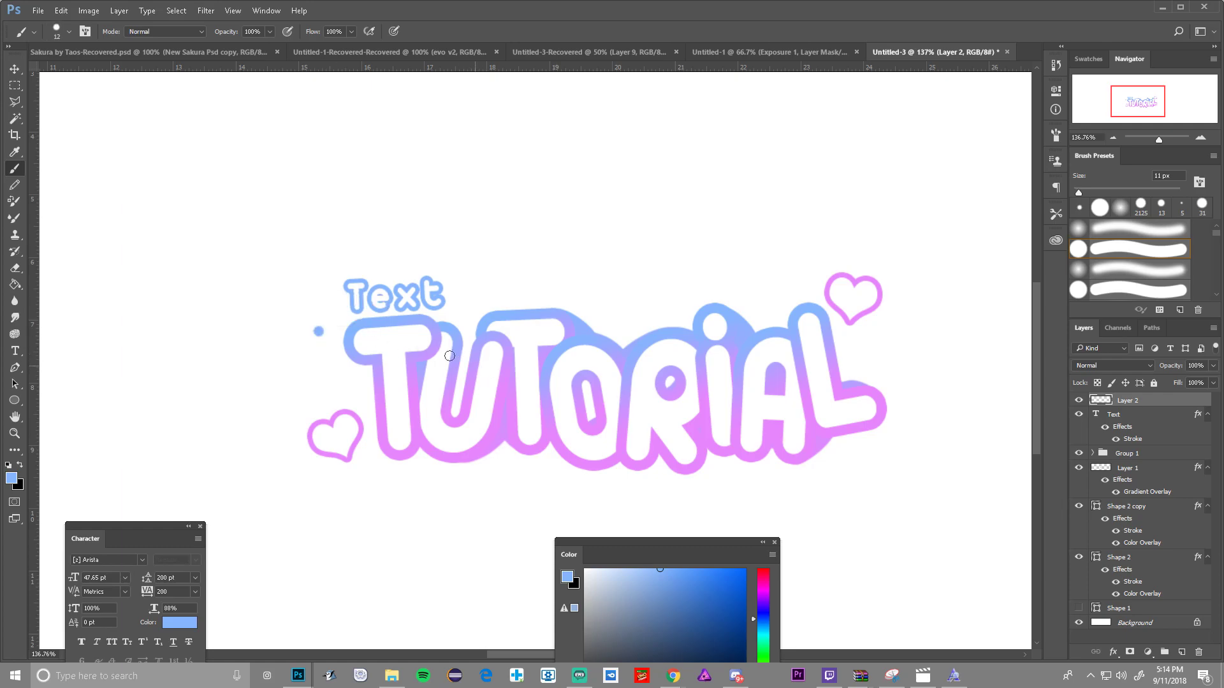
left_click(342, 388)
left_click(380, 464)
left_click(404, 334)
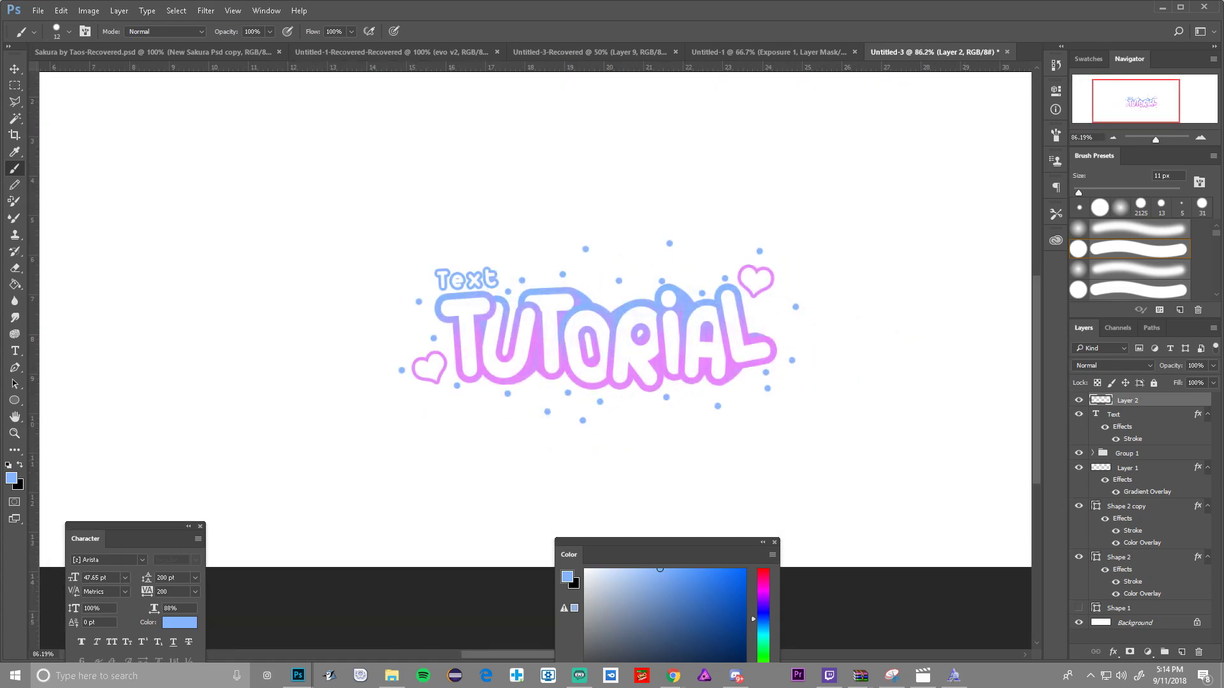
Step: Add an outside stroke to the dots on Layer 2 with its fill type set to Color
left_click(1078, 400)
left_click(1078, 401)
right_click(1124, 402)
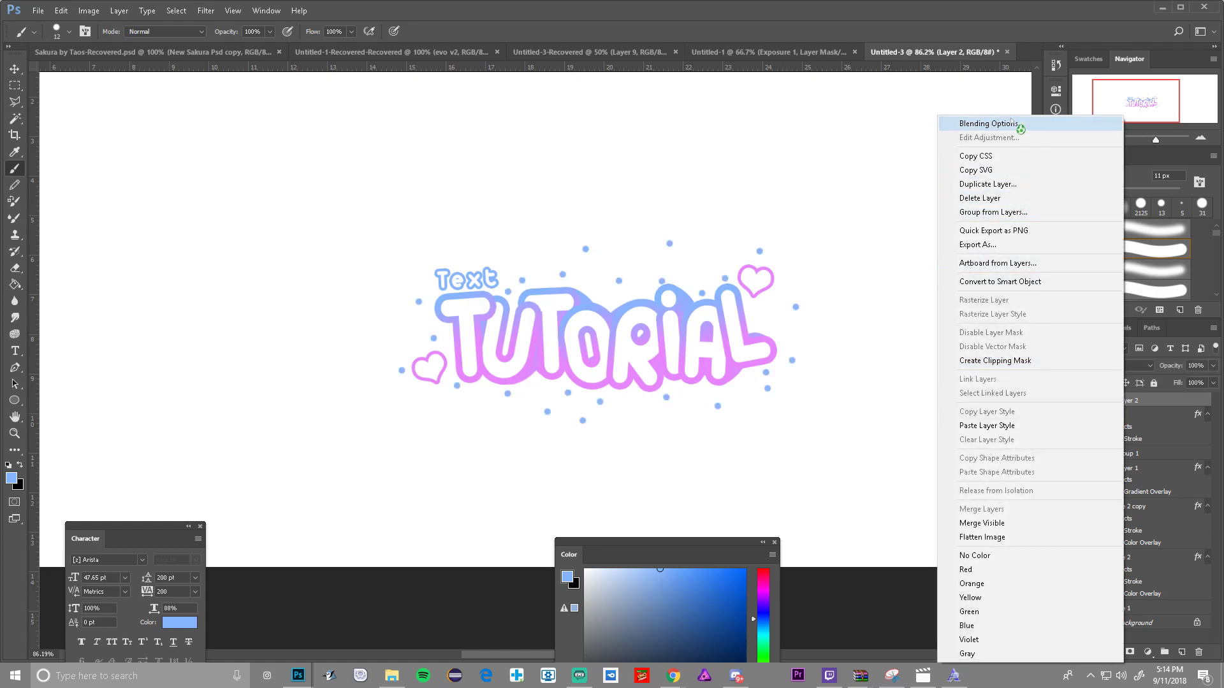
left_click(988, 123)
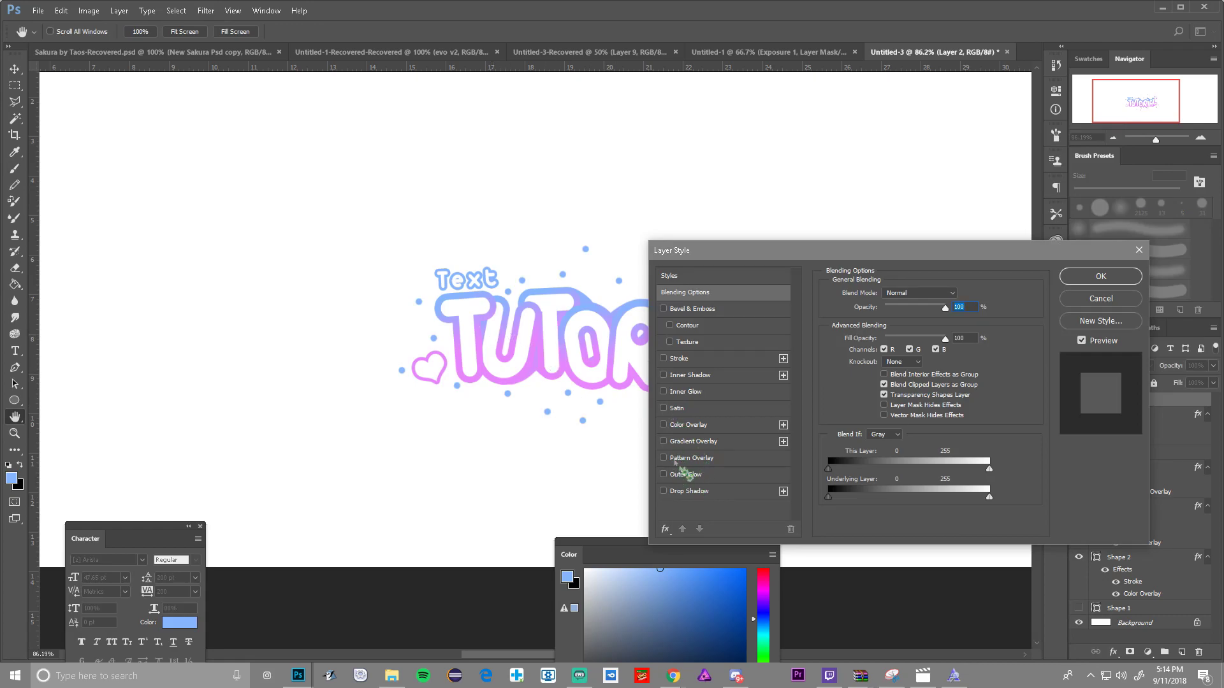
left_click(664, 358)
left_click(690, 361)
left_click(884, 366)
left_click(873, 381)
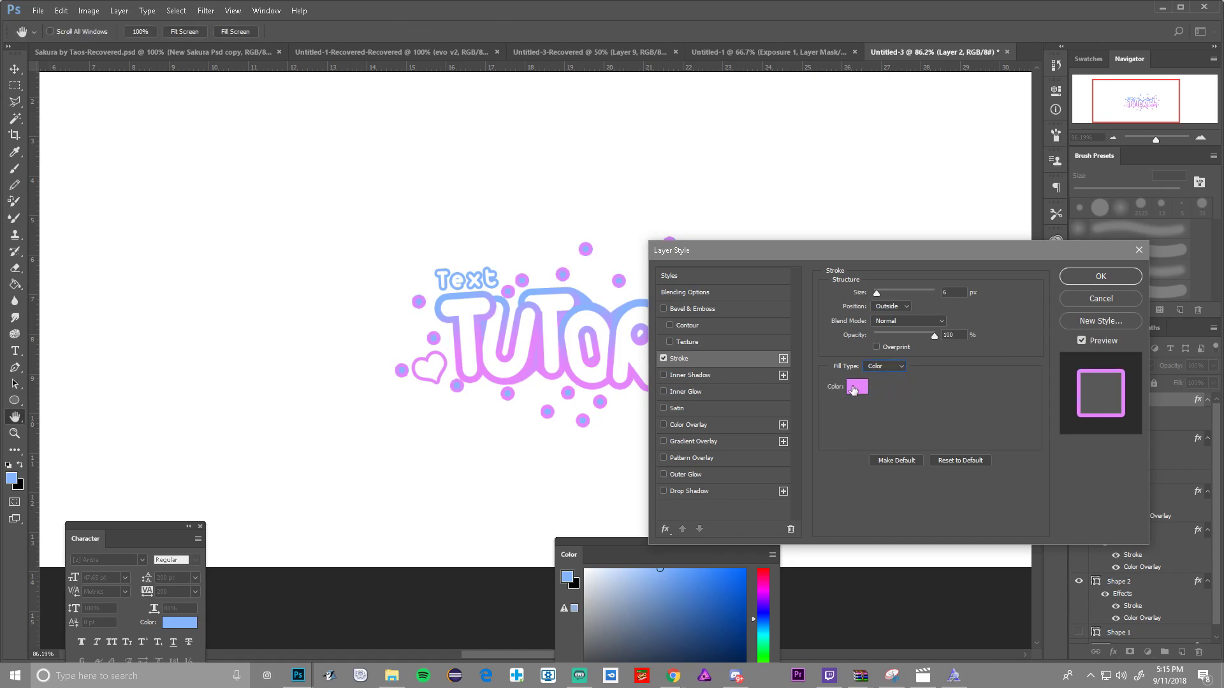
Step: Sample 87b5ff from the small text's outline as the dots' stroke colour and enable a white Color Overlay
left_click(854, 390)
left_click(441, 271)
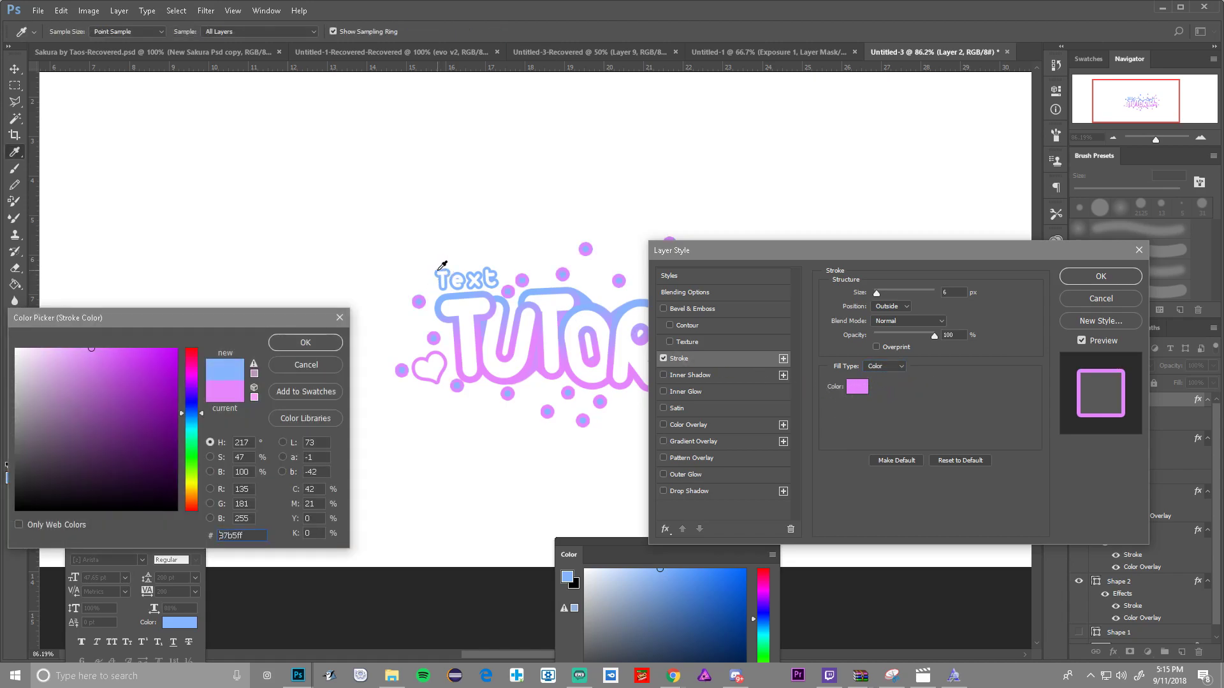
left_click(305, 340)
left_click(664, 424)
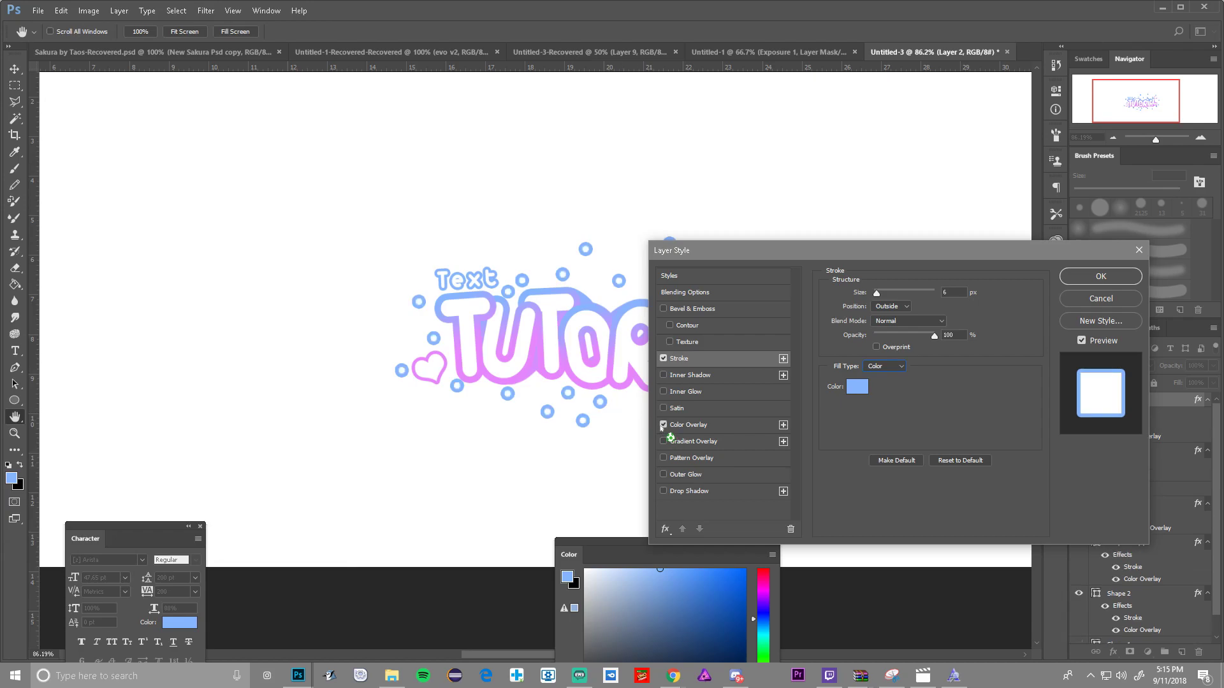
Step: Reduce the dots' stroke size to 2 px and apply the layer style
left_click_drag(954, 294, 891, 290)
type("4")
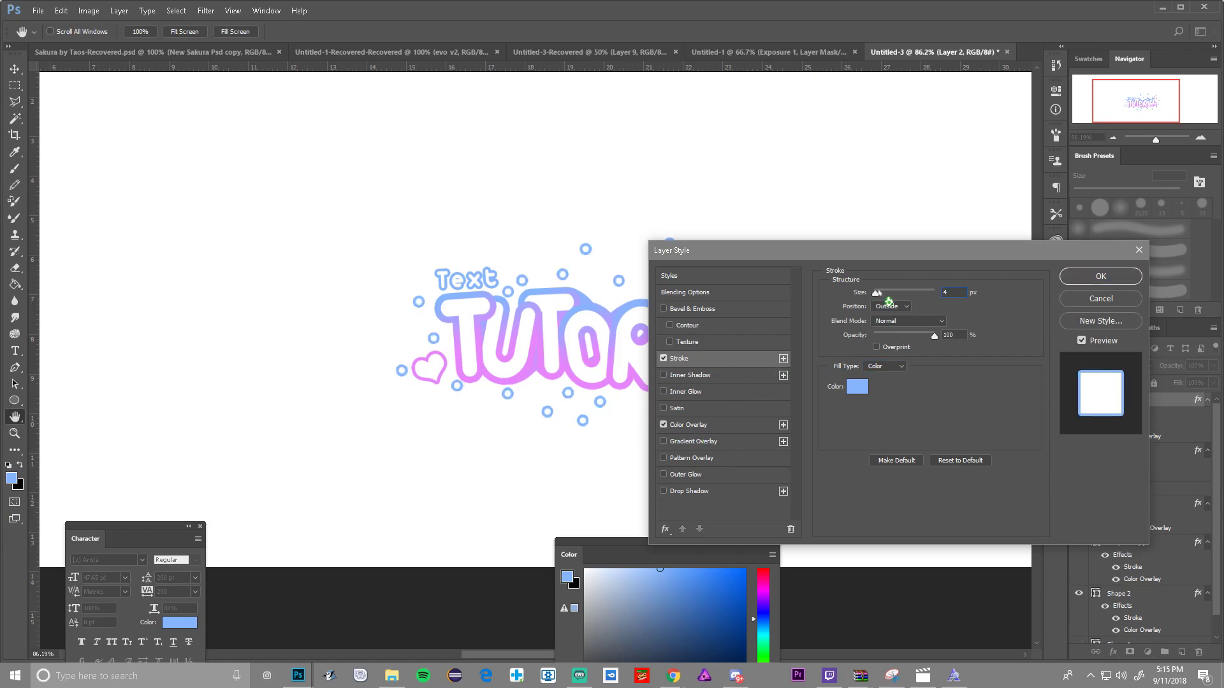
type("3")
type("2")
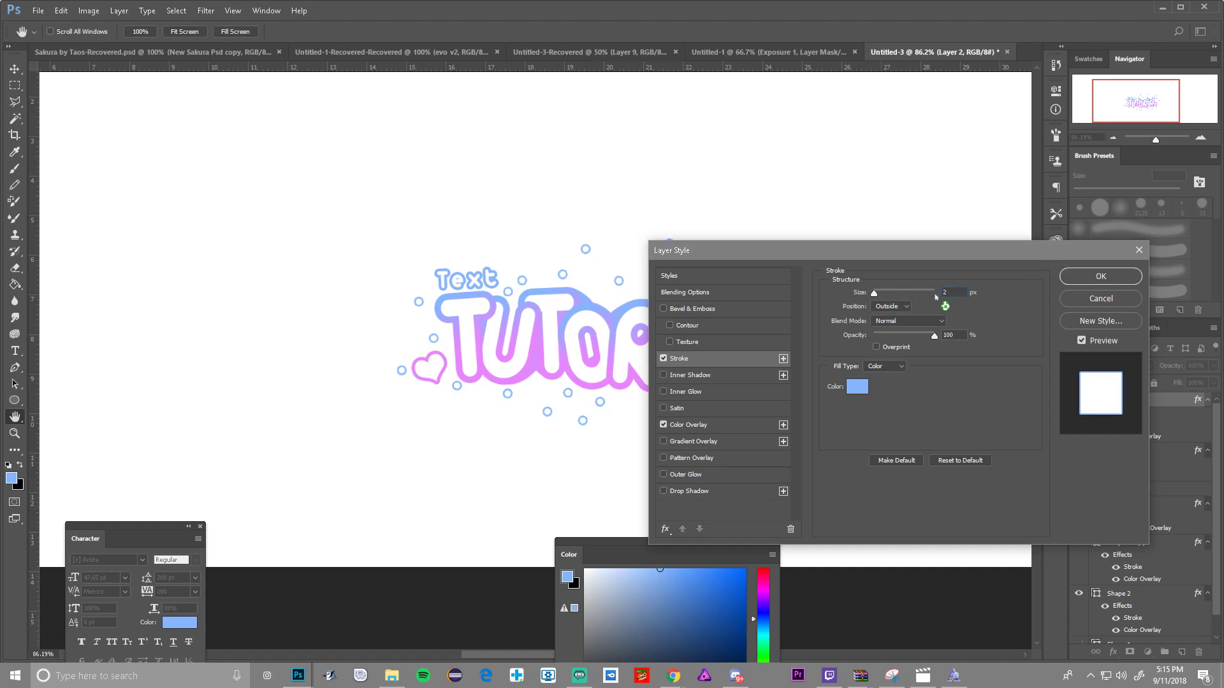
left_click(1101, 276)
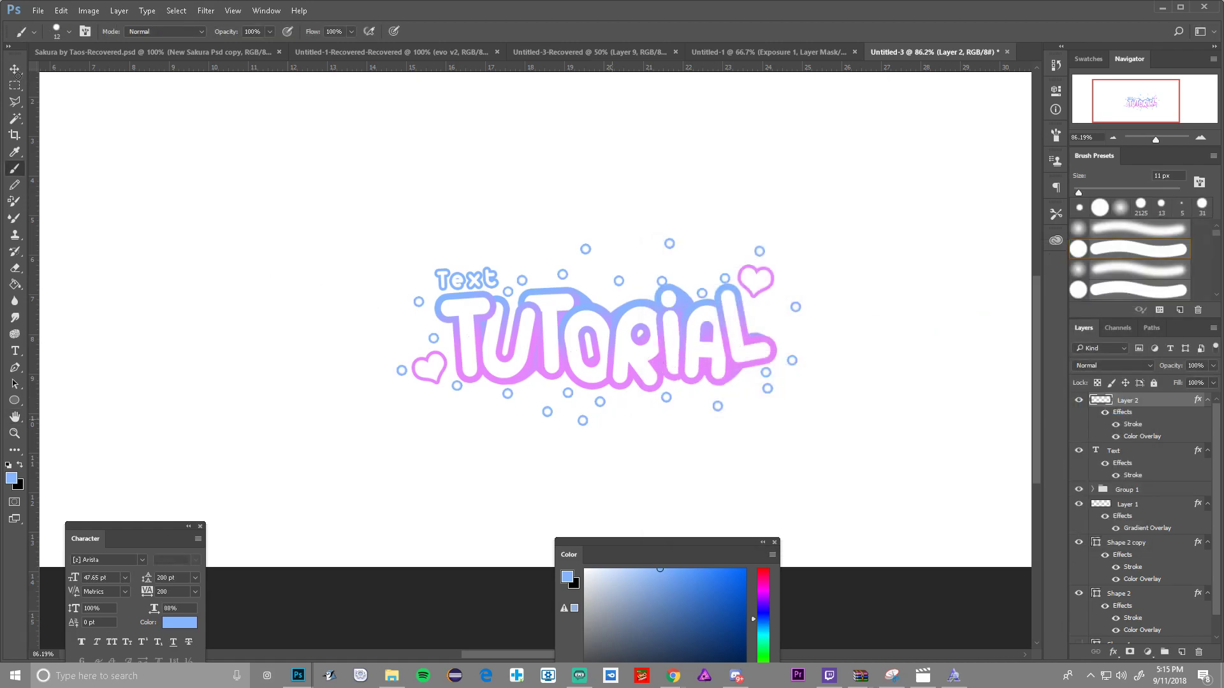
Step: Select the layers from Text down to Shape 1, leaving out Layer 2 and the Background, and group them
key("v")
key("ctrl+0")
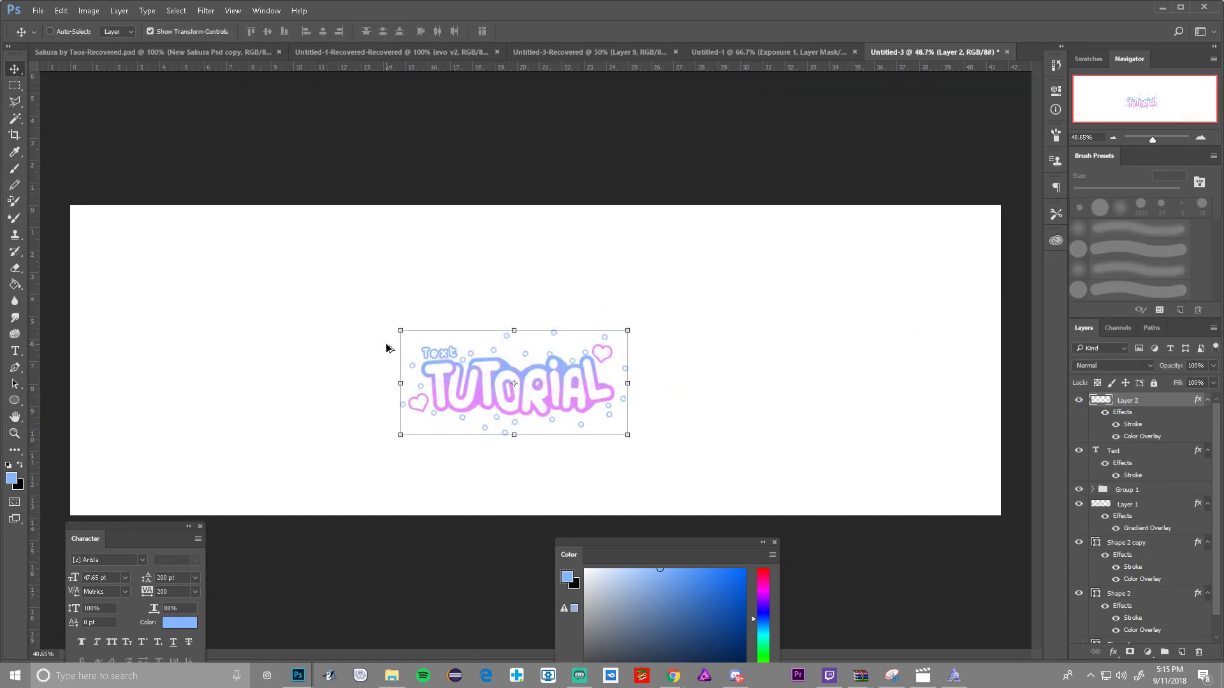
left_click_drag(418, 391, 545, 446)
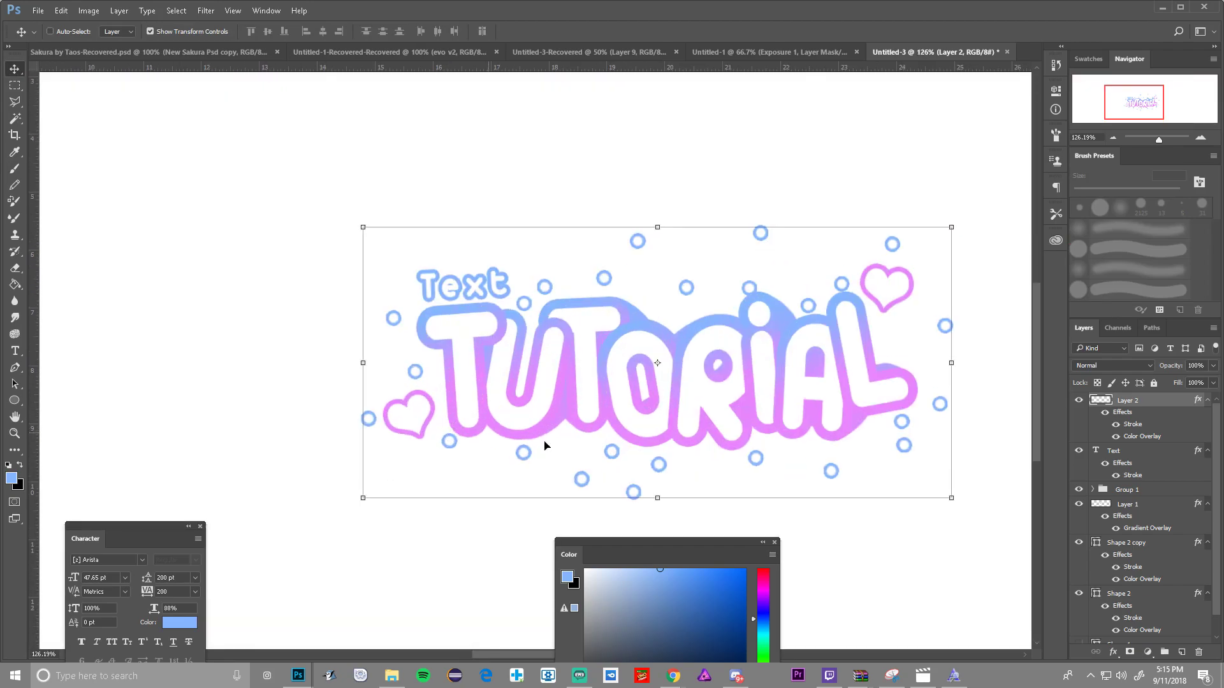
left_click(1116, 451)
left_click(1079, 399)
left_click(1078, 400)
scroll(1128, 460, "down", 1)
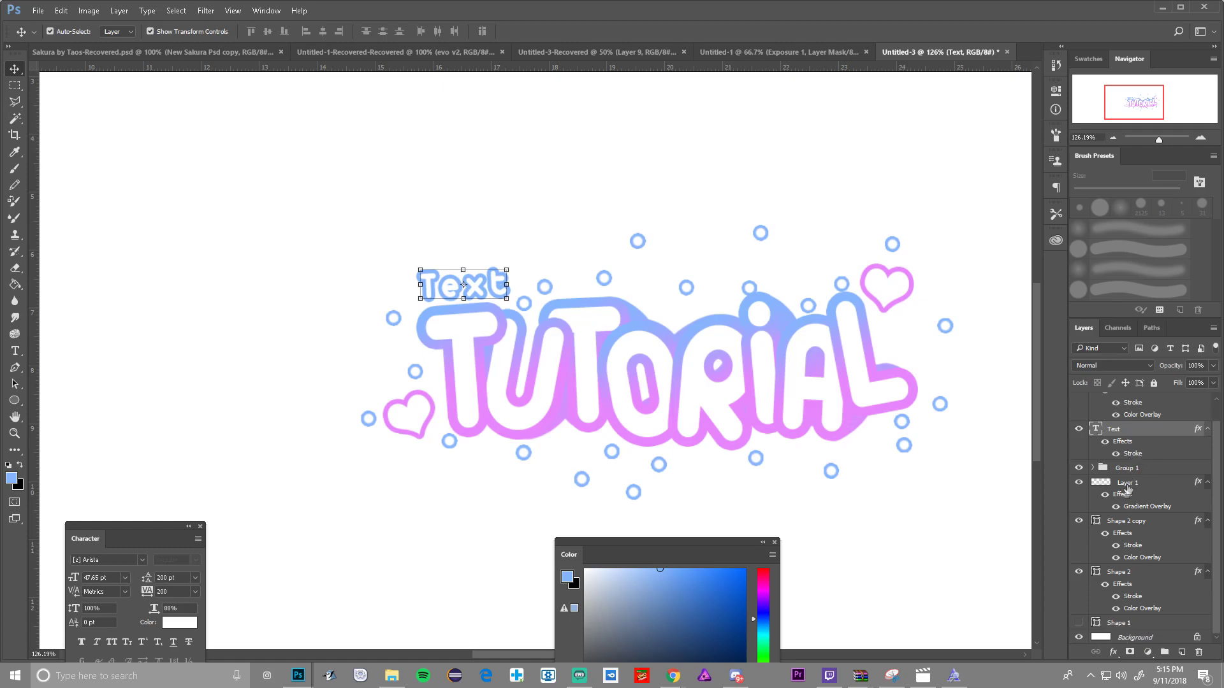
left_click(1118, 628, "shift")
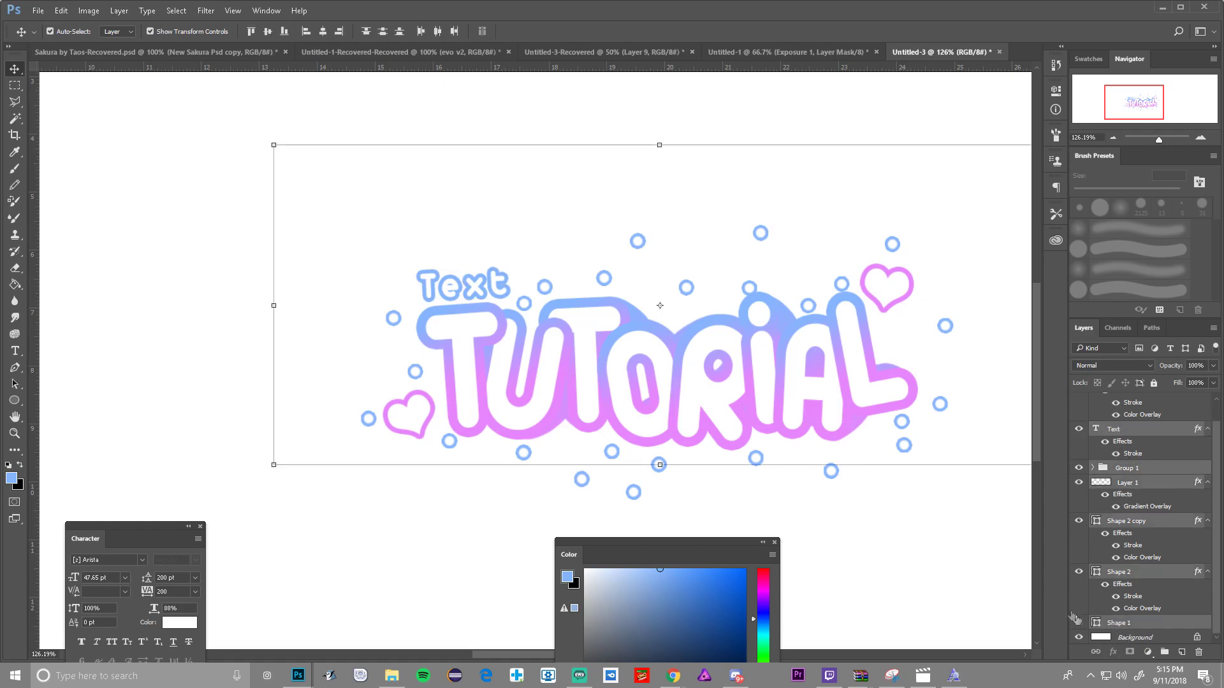
key("ctrl+g")
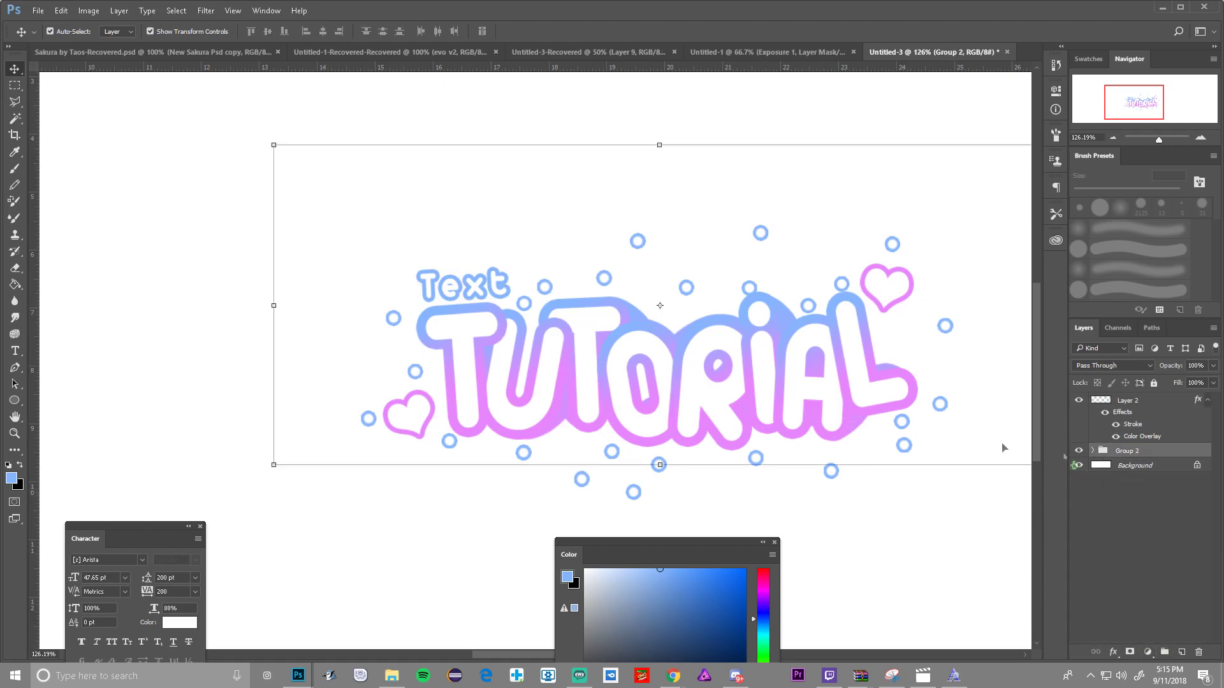
Step: Add a Drop Shadow to Group 2 with 6% opacity, 90° angle, 3 px distance, 22% spread and 57 px size
right_click(1115, 454)
left_click(1093, 15)
left_click(664, 491)
left_click(690, 491)
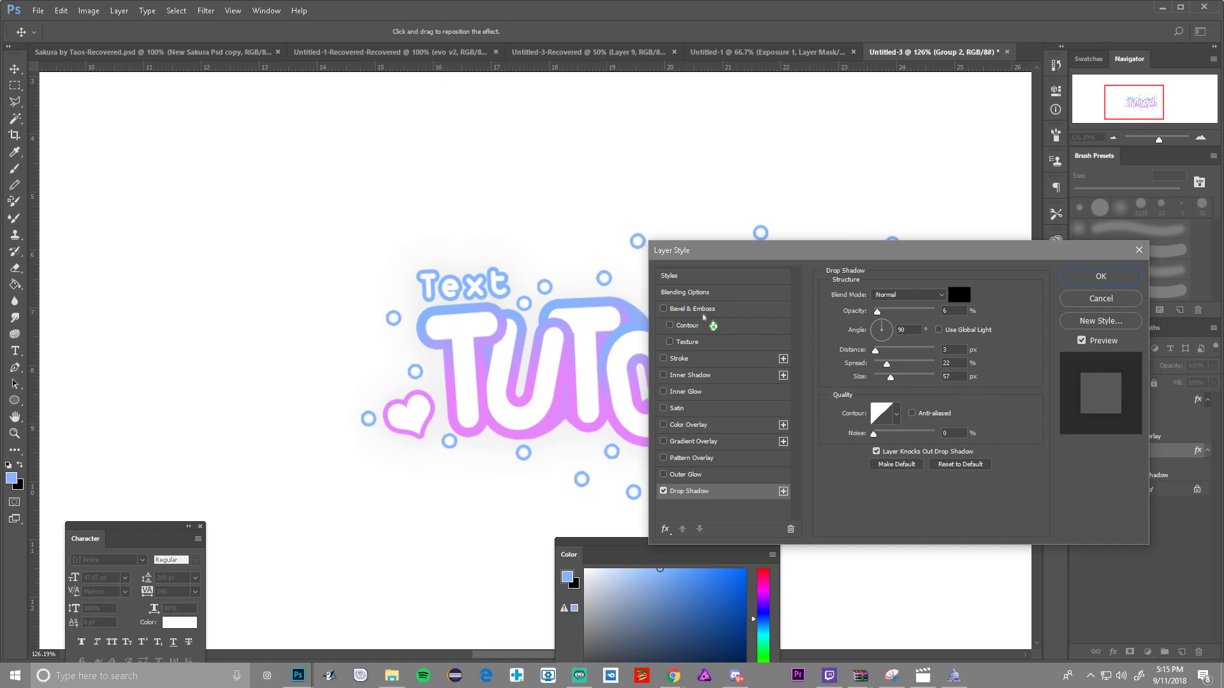
Step: Enable an outside stroke on Group 2 and set its colour to white
left_click(679, 358)
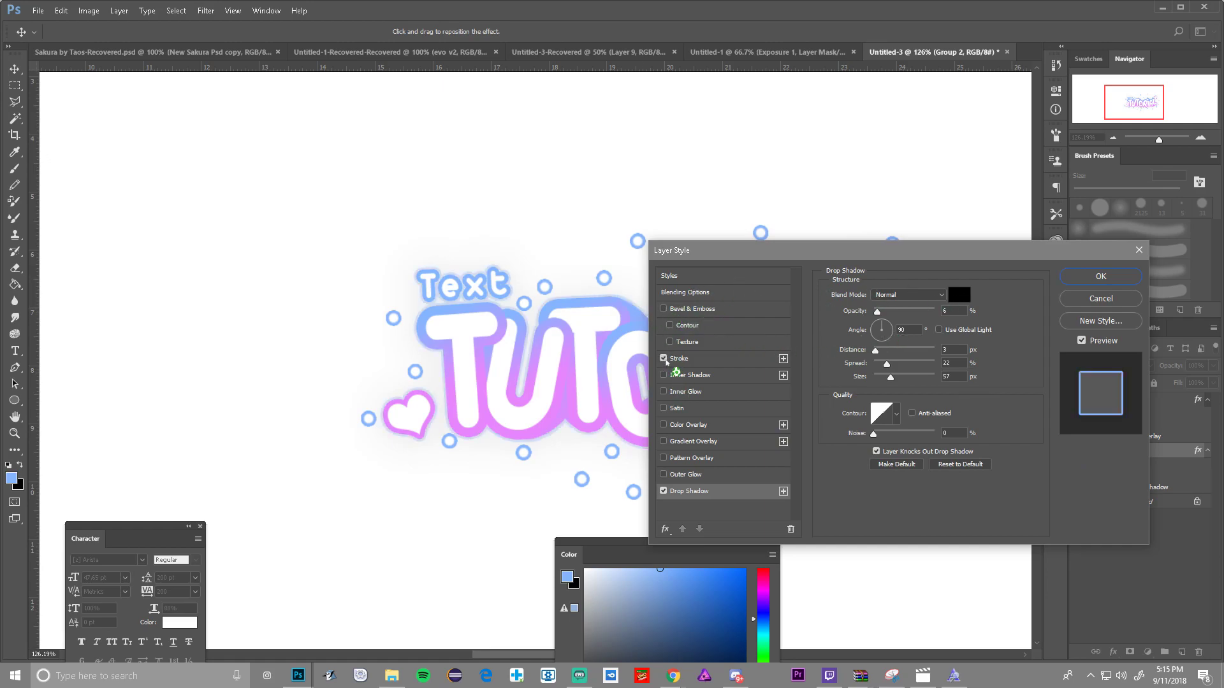
left_click(856, 386)
left_click(16, 350)
left_click(306, 343)
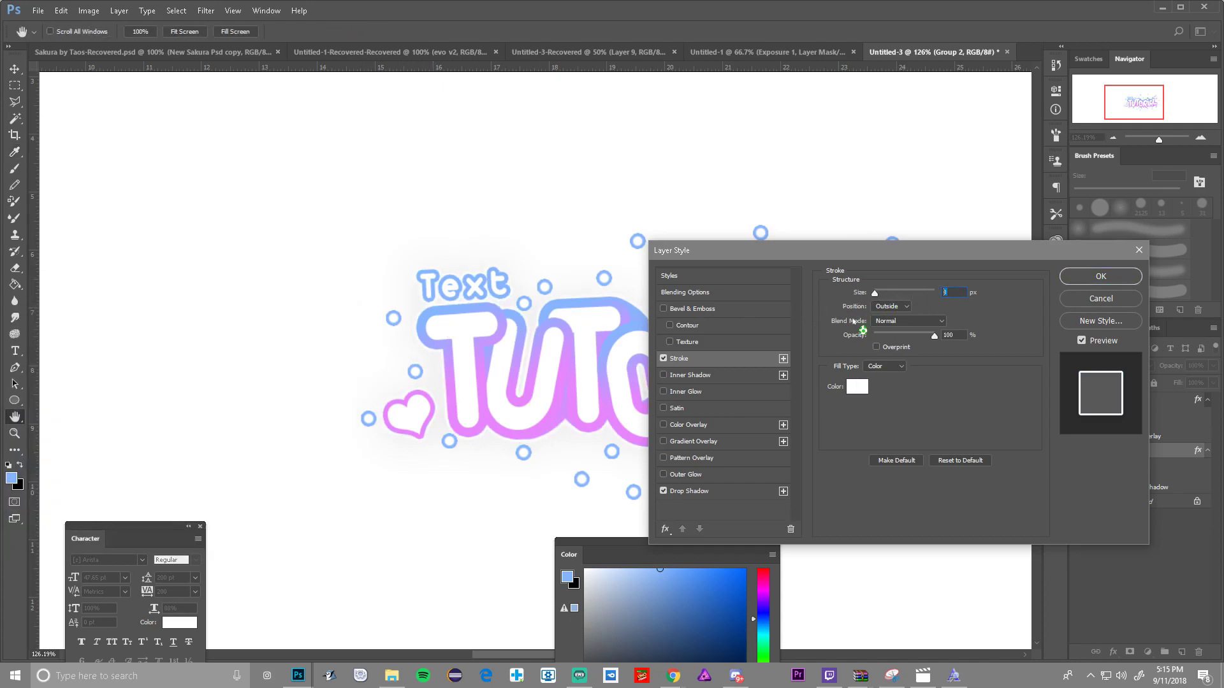
Step: Try a wider white stroke on Group 2 together with a Drop Shadow opacity of 57%
type("15")
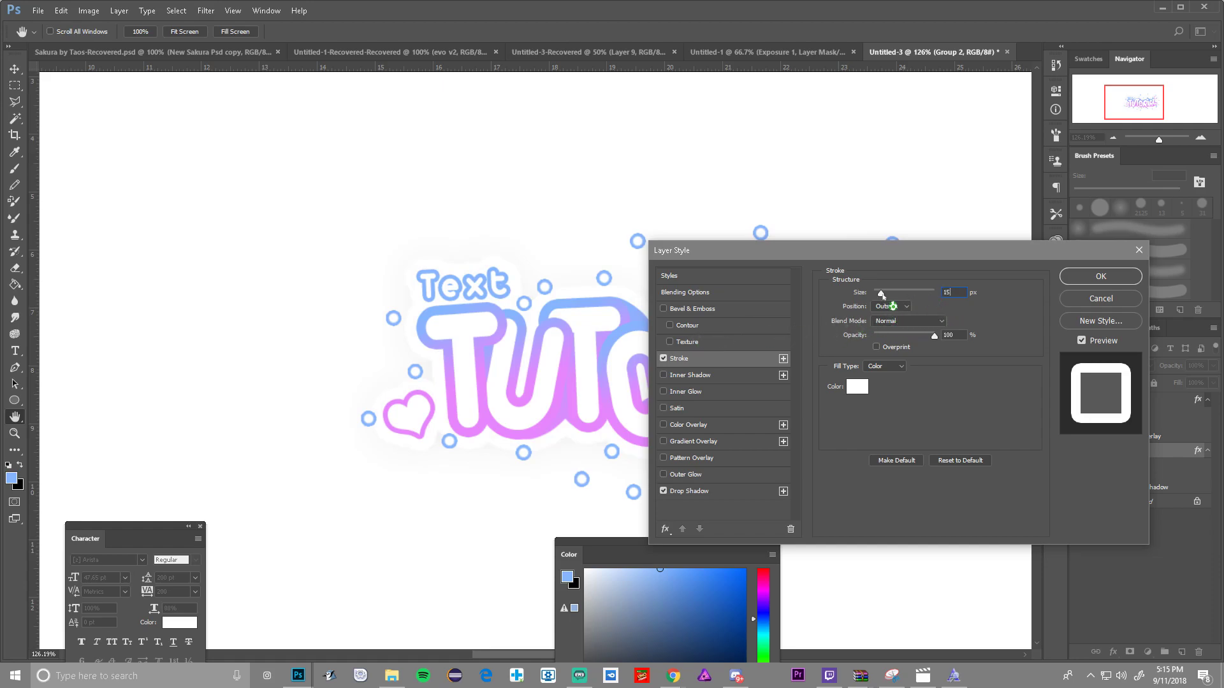
left_click_drag(881, 294, 887, 293)
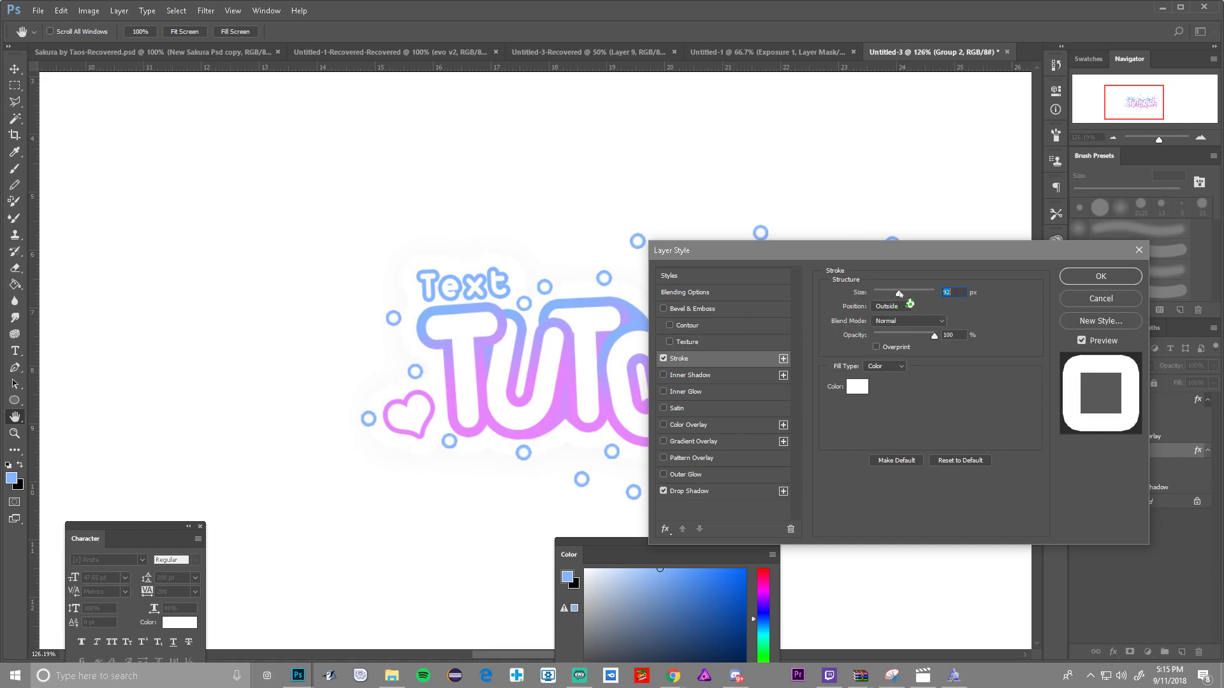
left_click(715, 497)
left_click_drag(878, 312, 909, 312)
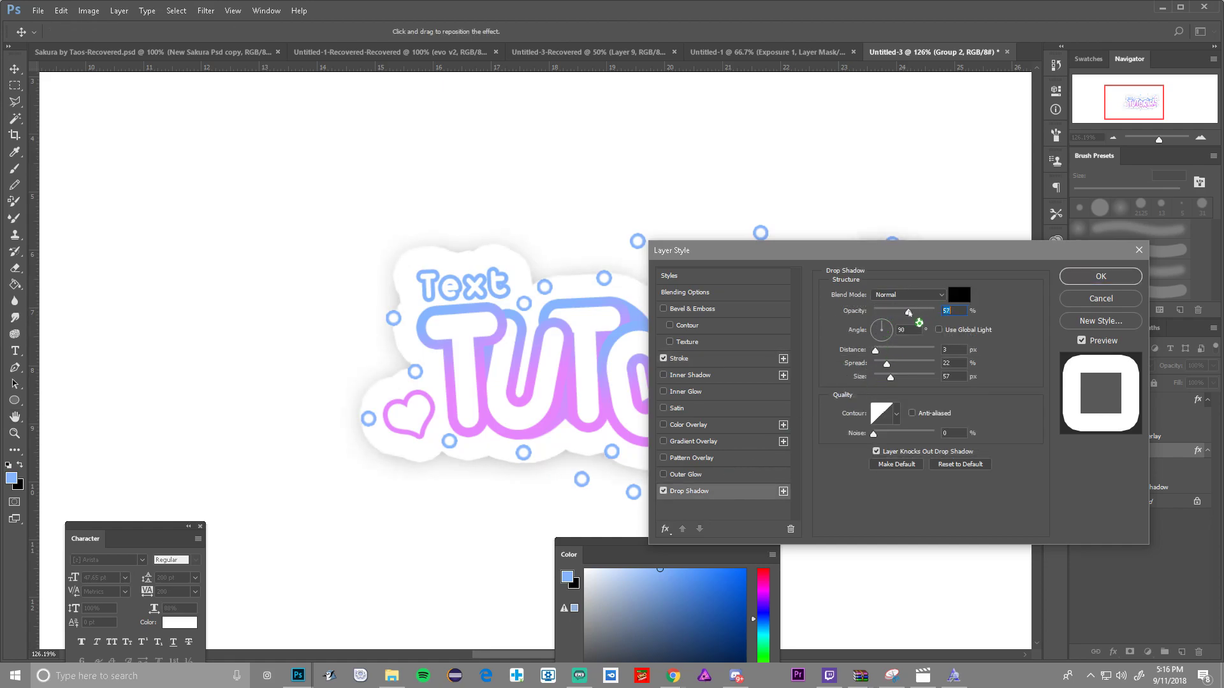
Step: Set the size of Group 2's white outside stroke to 8 px
left_click(702, 364)
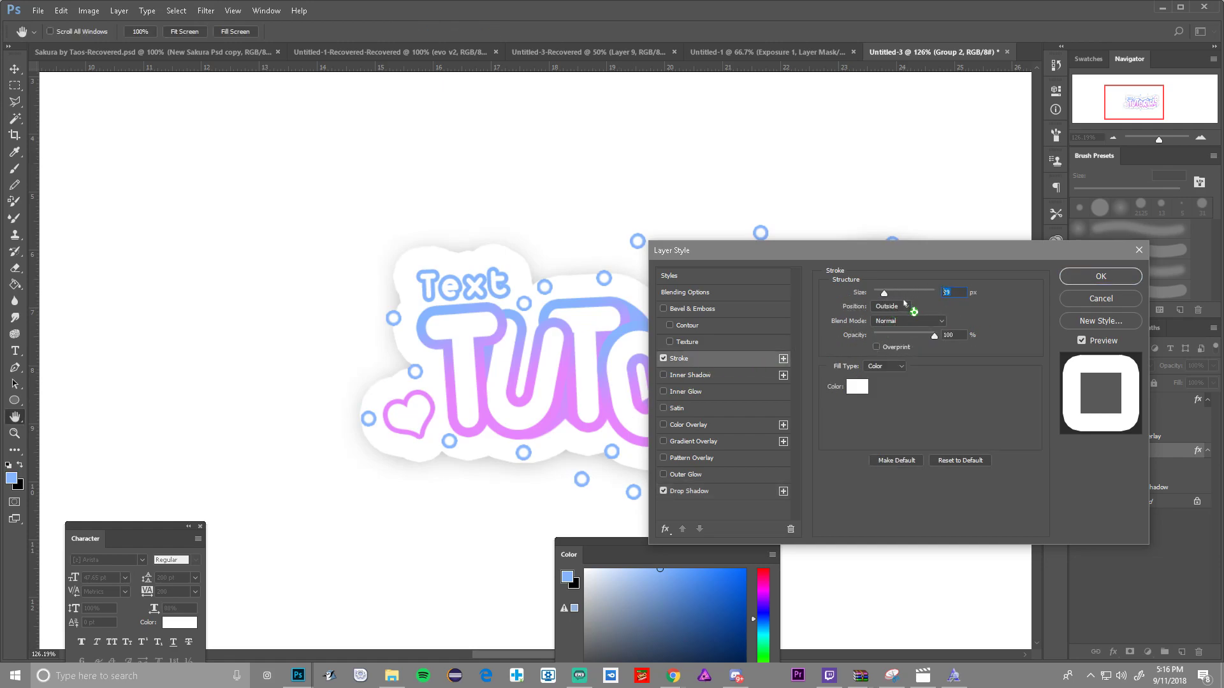
type("15")
type("13")
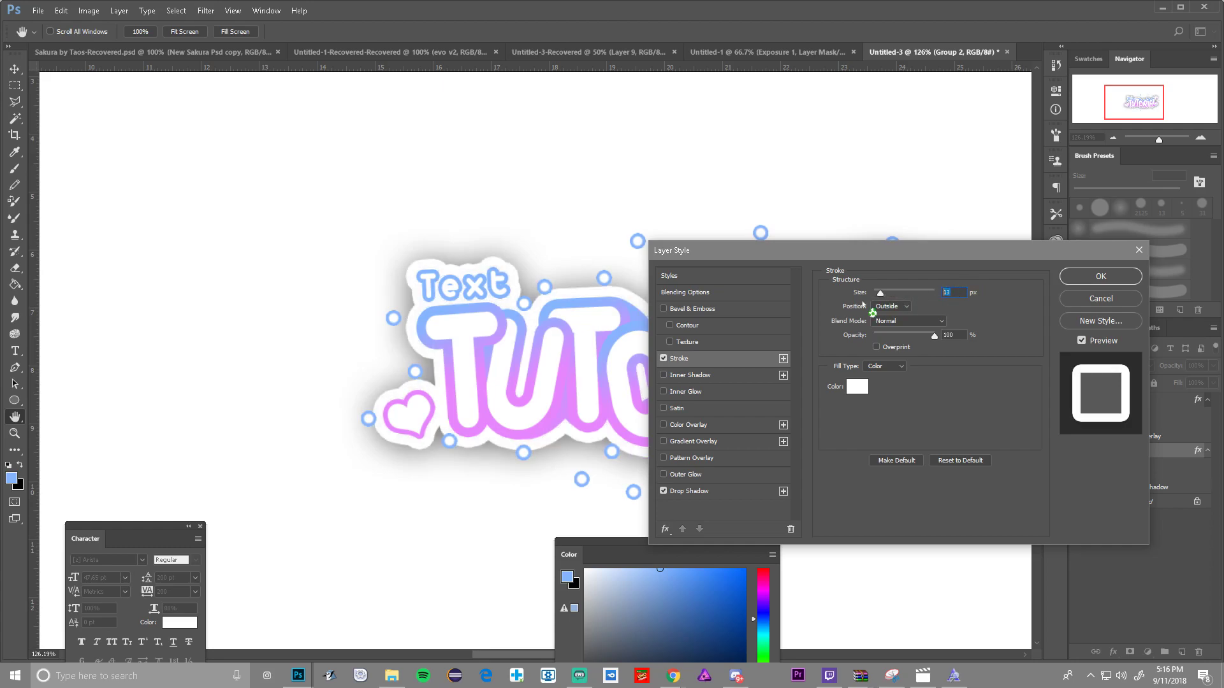
type("9")
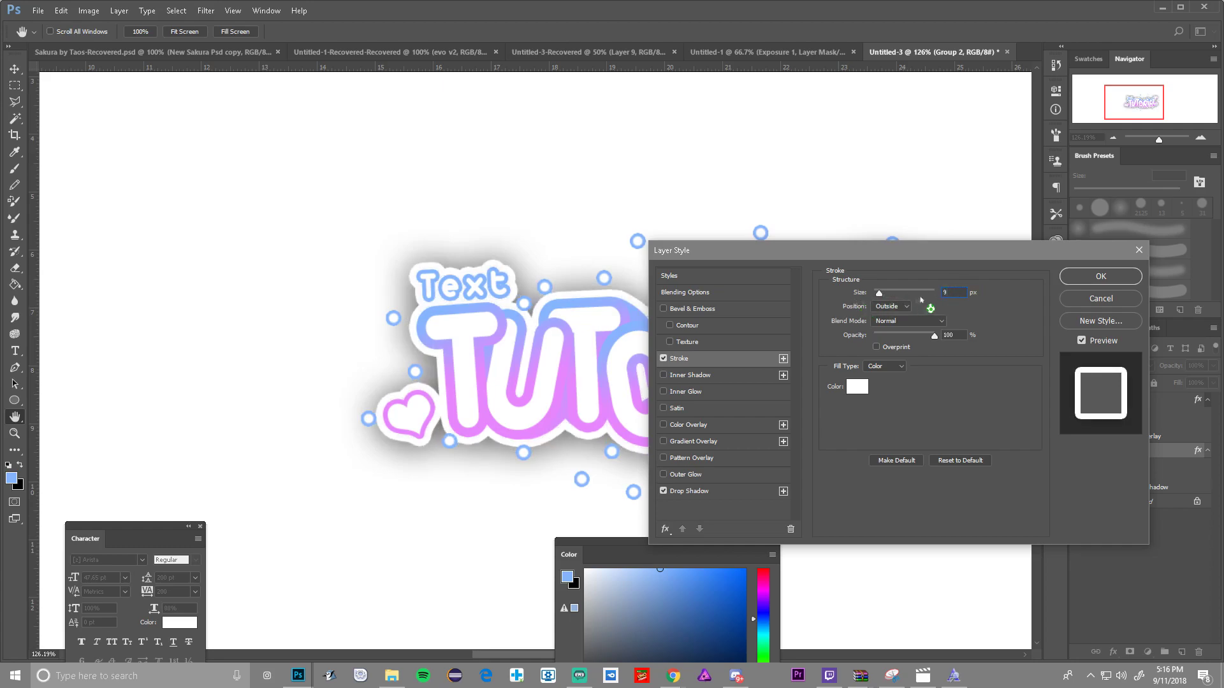
type("8")
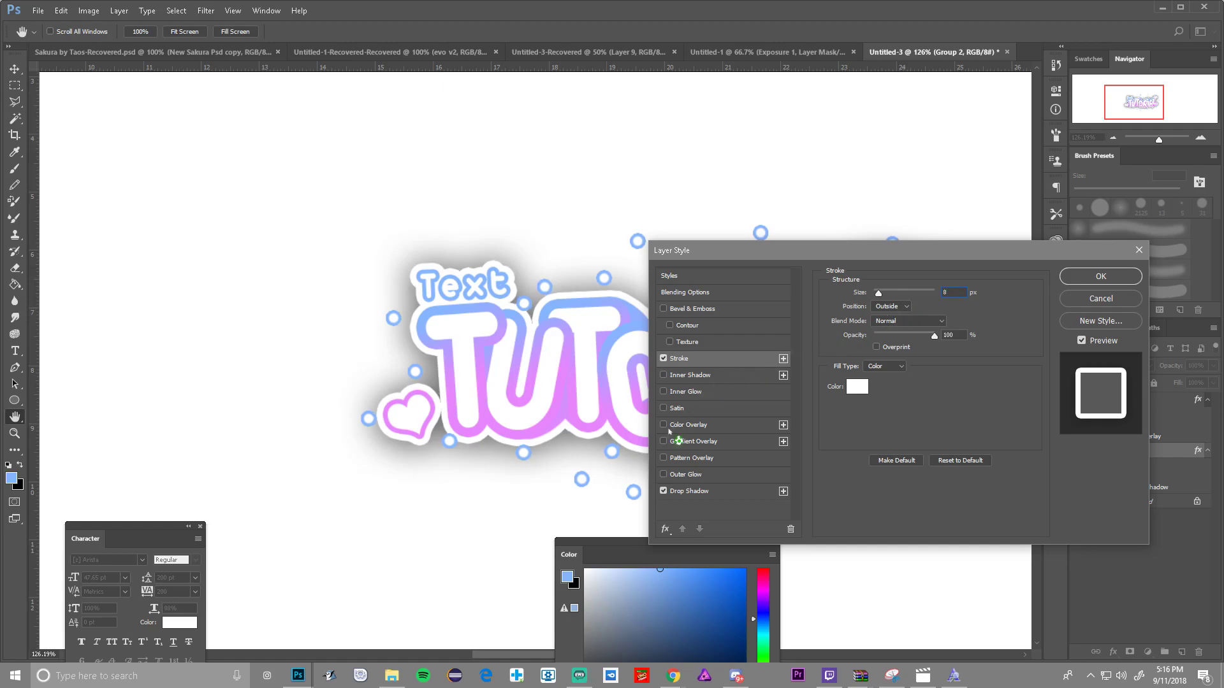
Step: Set Group 2's Drop Shadow opacity to 14% and apply the layer style
left_click(695, 491)
left_click_drag(918, 318, 880, 318)
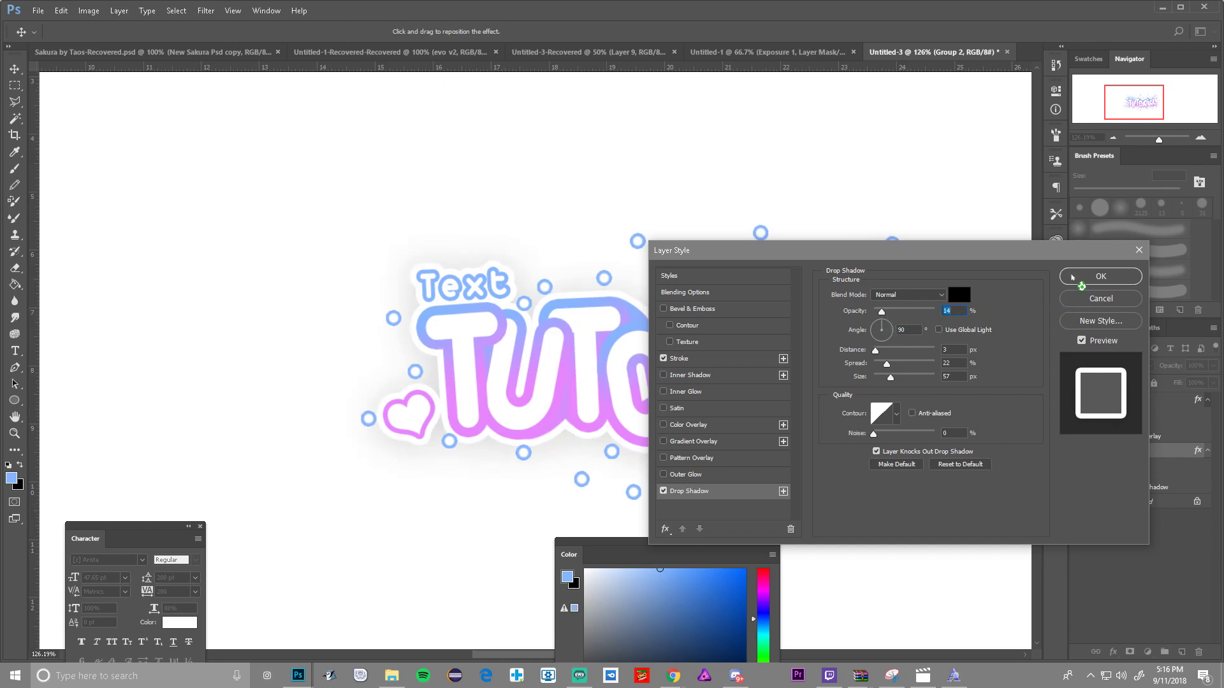
left_click(1084, 278)
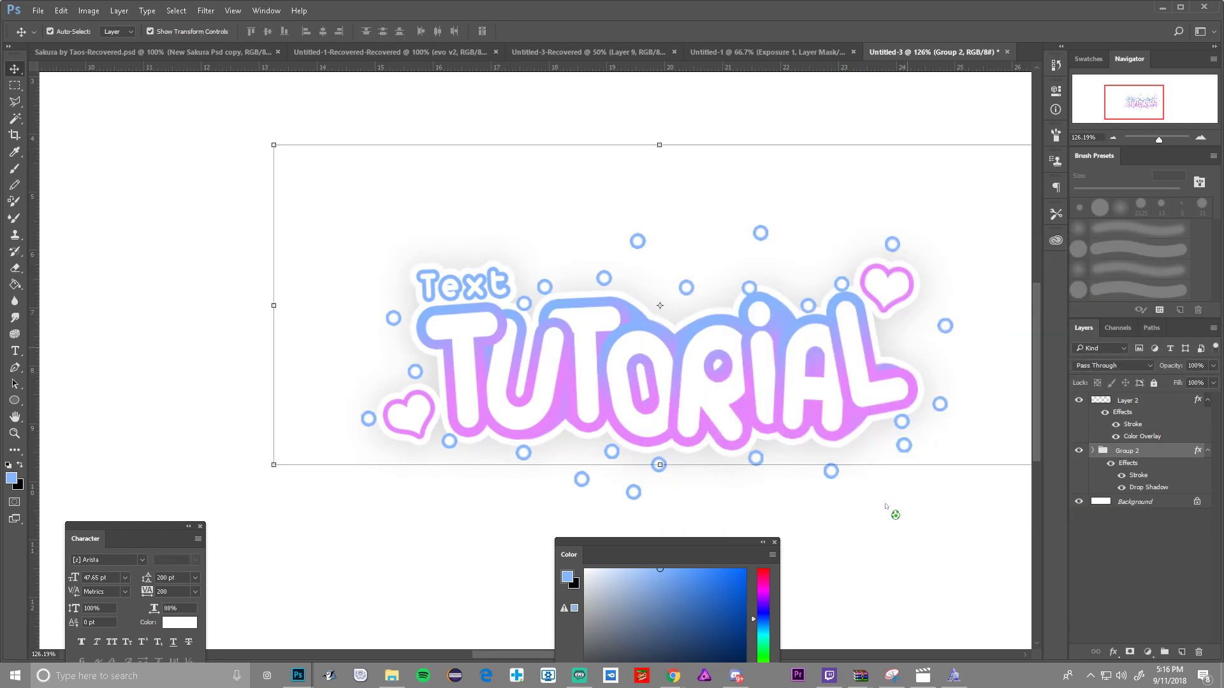
Step: Check the design with the dots on Layer 2 hidden and shown again, and move the lettering towards the canvas centre
scroll(892, 529, "down", 6)
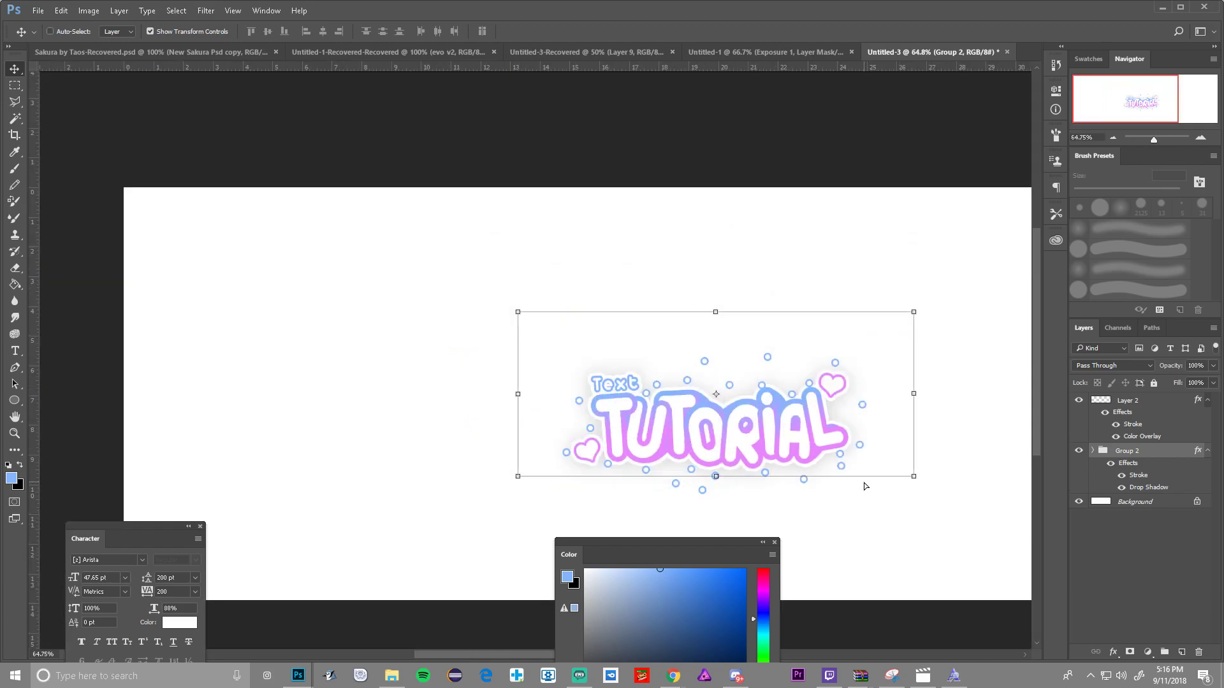
scroll(440, 426, "up", 2)
left_click(1078, 400)
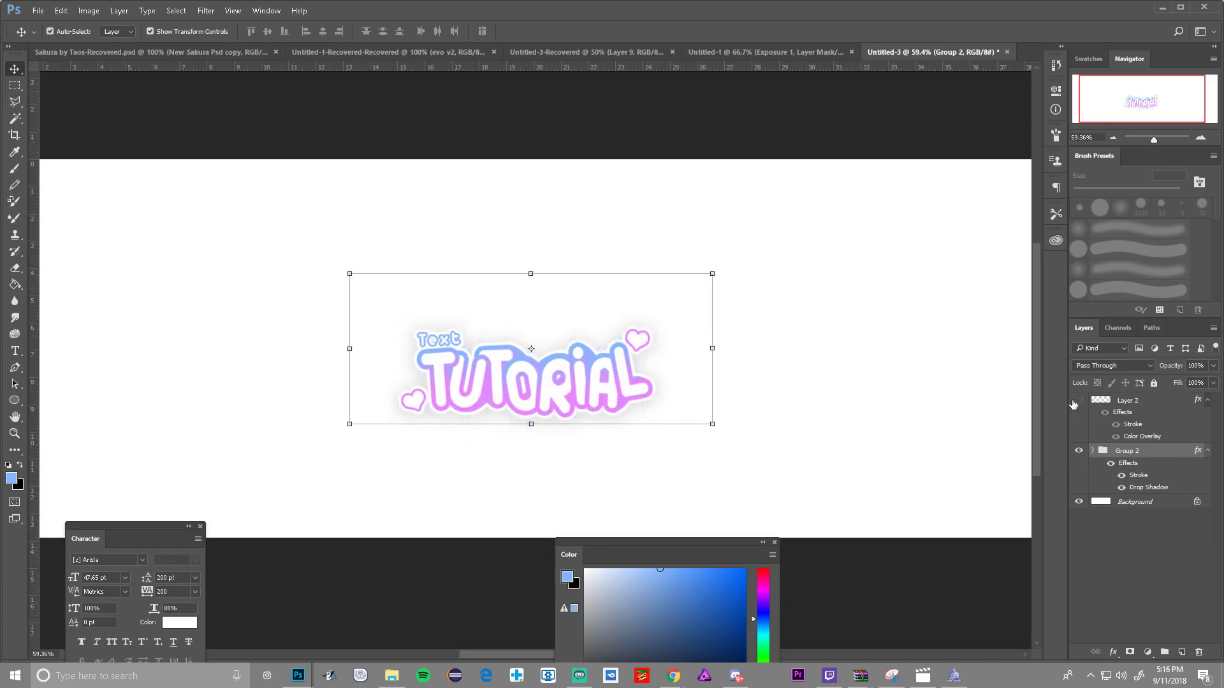
scroll(611, 442, "down", 1)
left_click(1078, 400)
left_click_drag(559, 381, 612, 333)
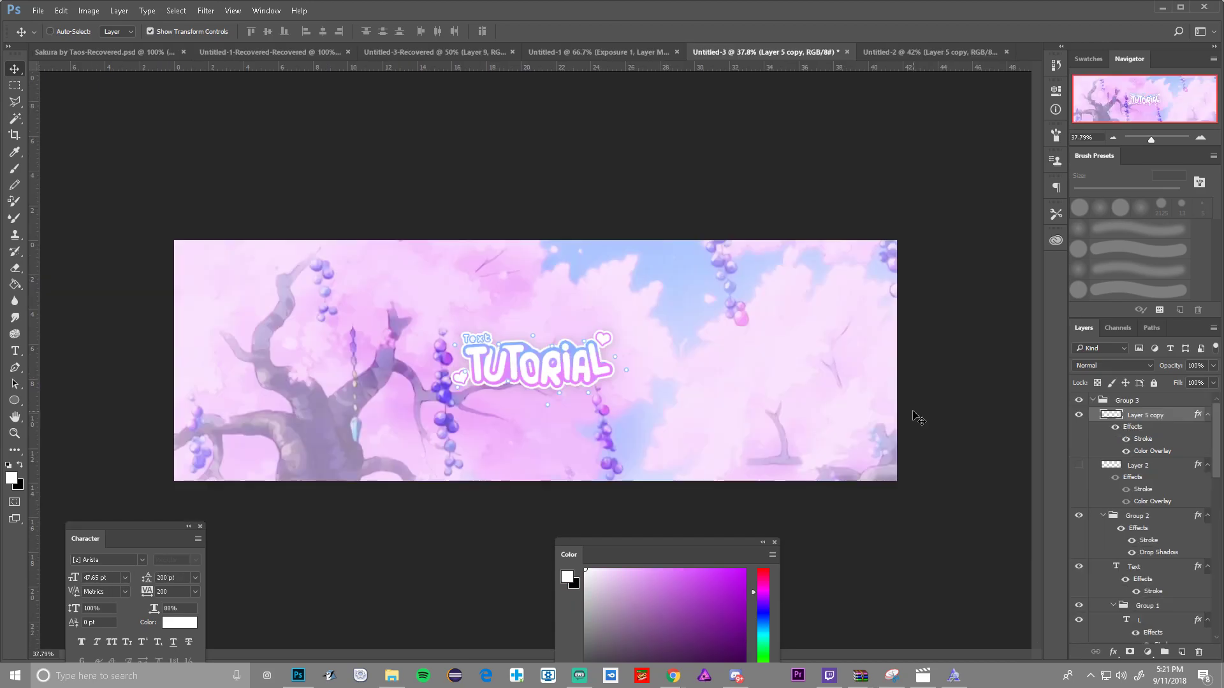